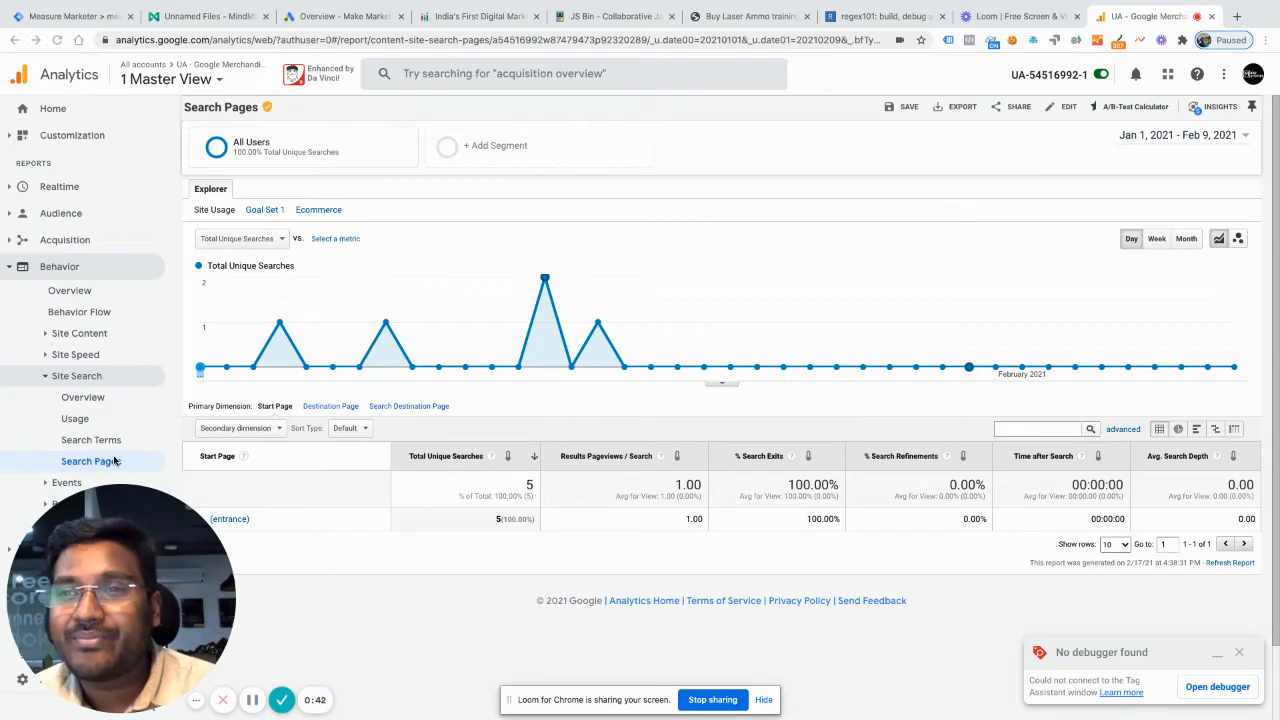
click(109, 691)
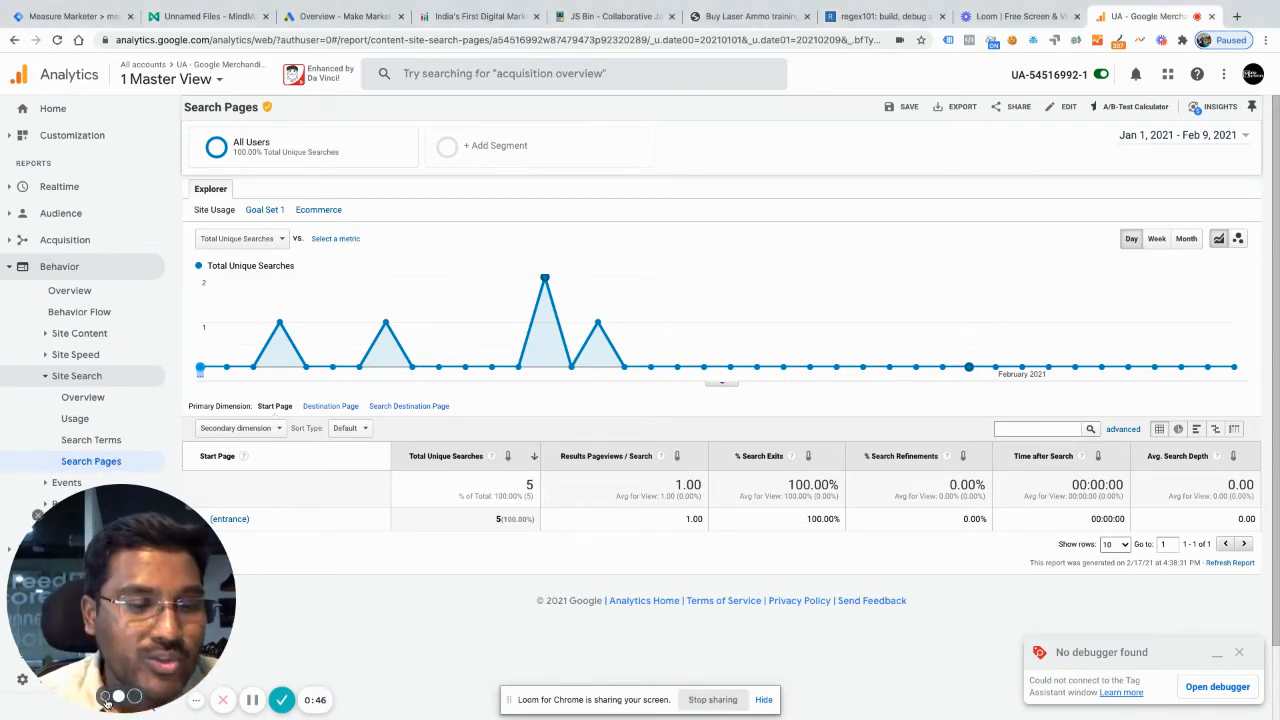
click(105, 697)
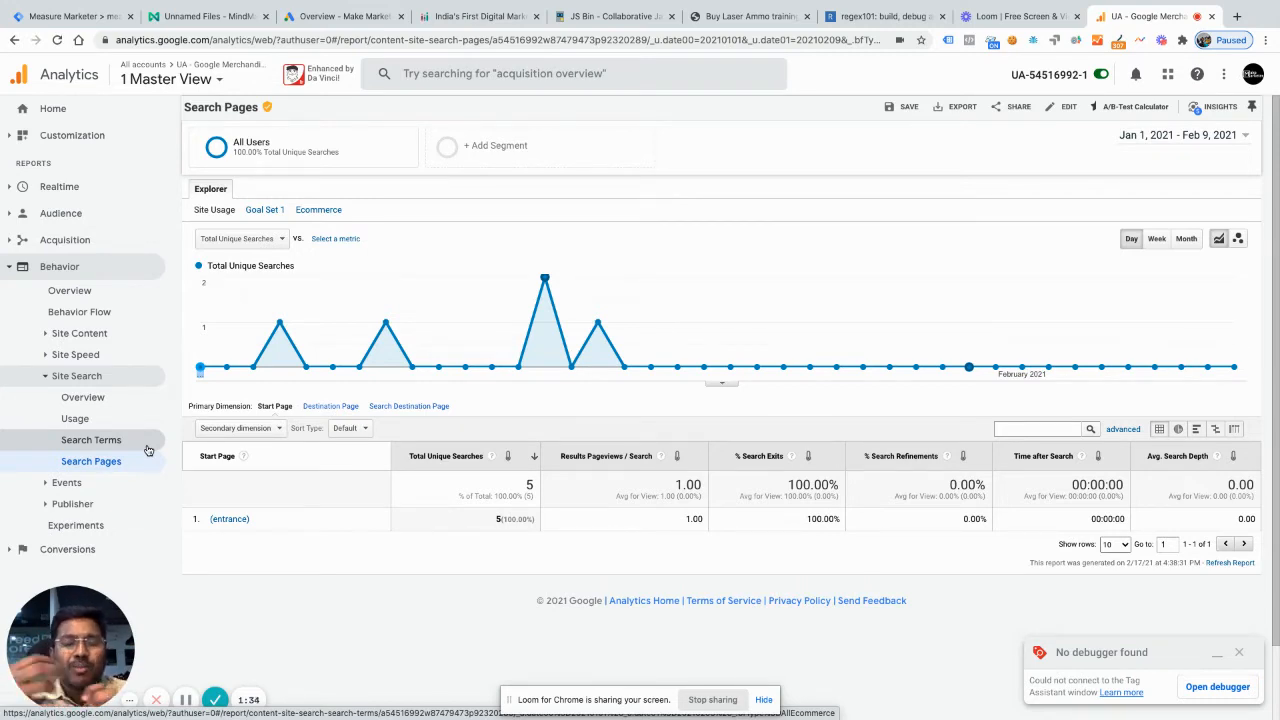
Step: Open the Site Search Overview report, then the Usage report, and review their site search metrics
click(93, 399)
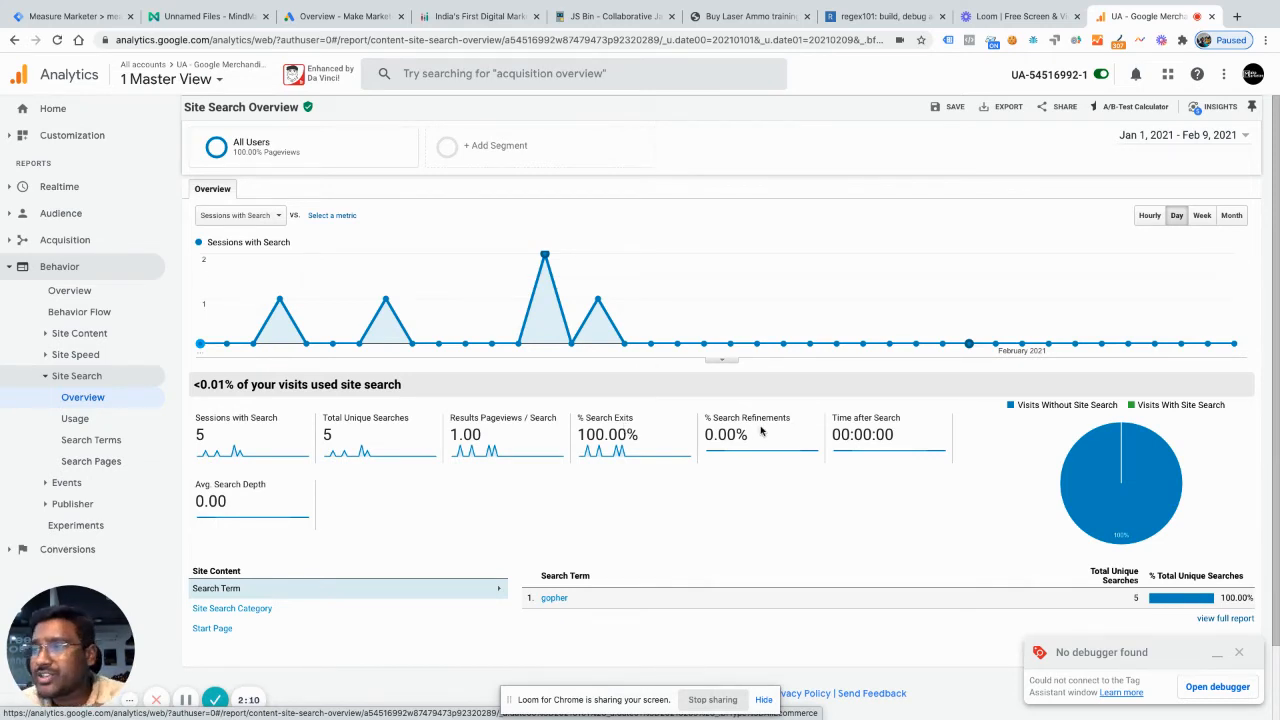
mouse_move(763, 424)
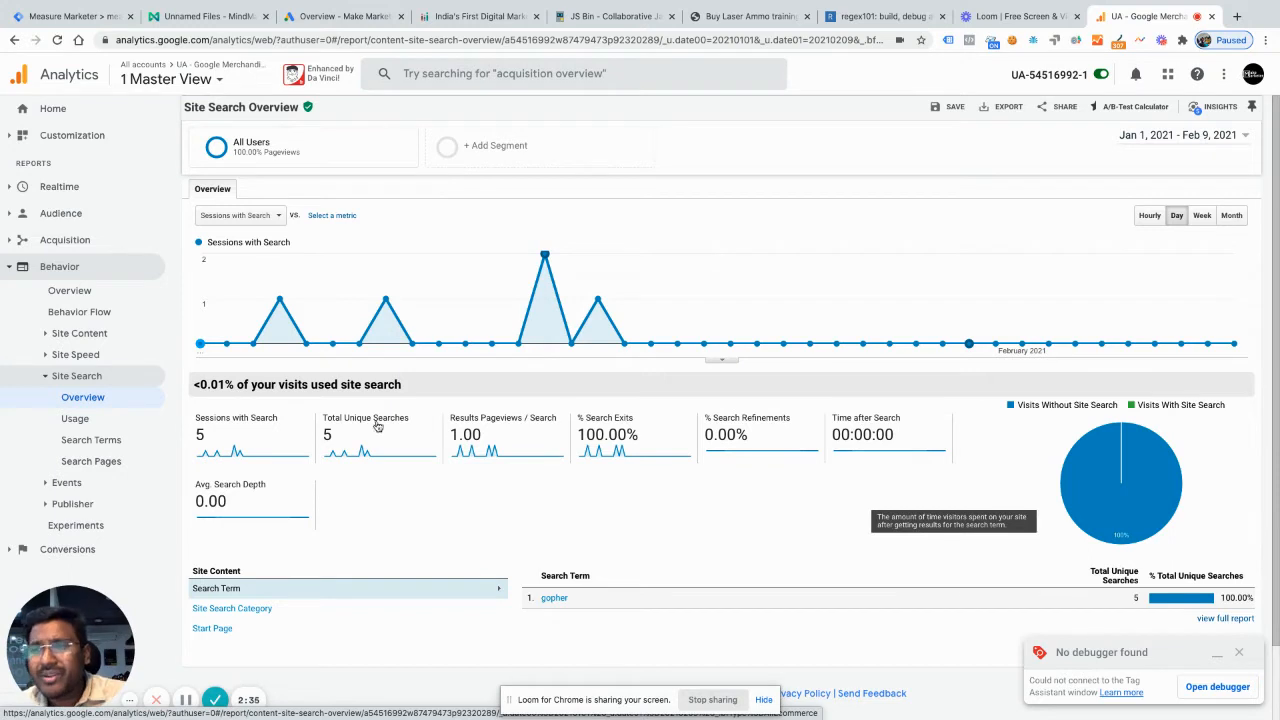
click(72, 420)
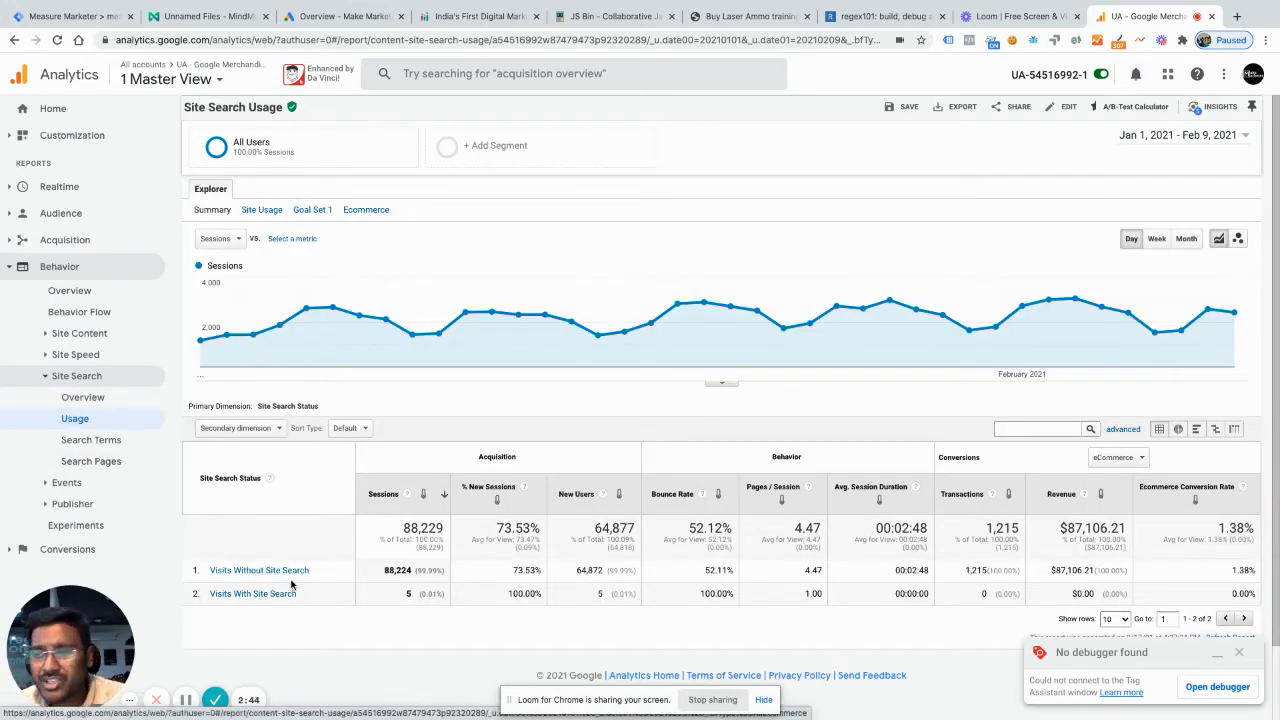
scroll(227, 581, down, 2)
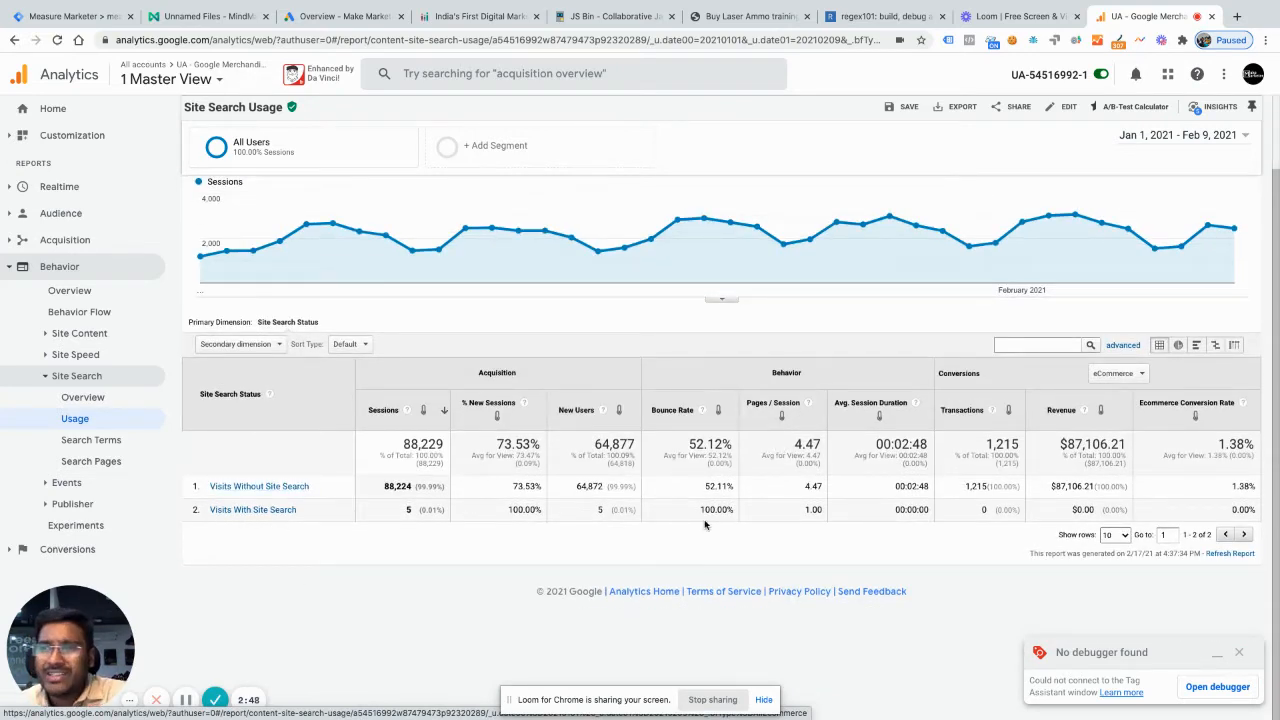
scroll(629, 498, up, 2)
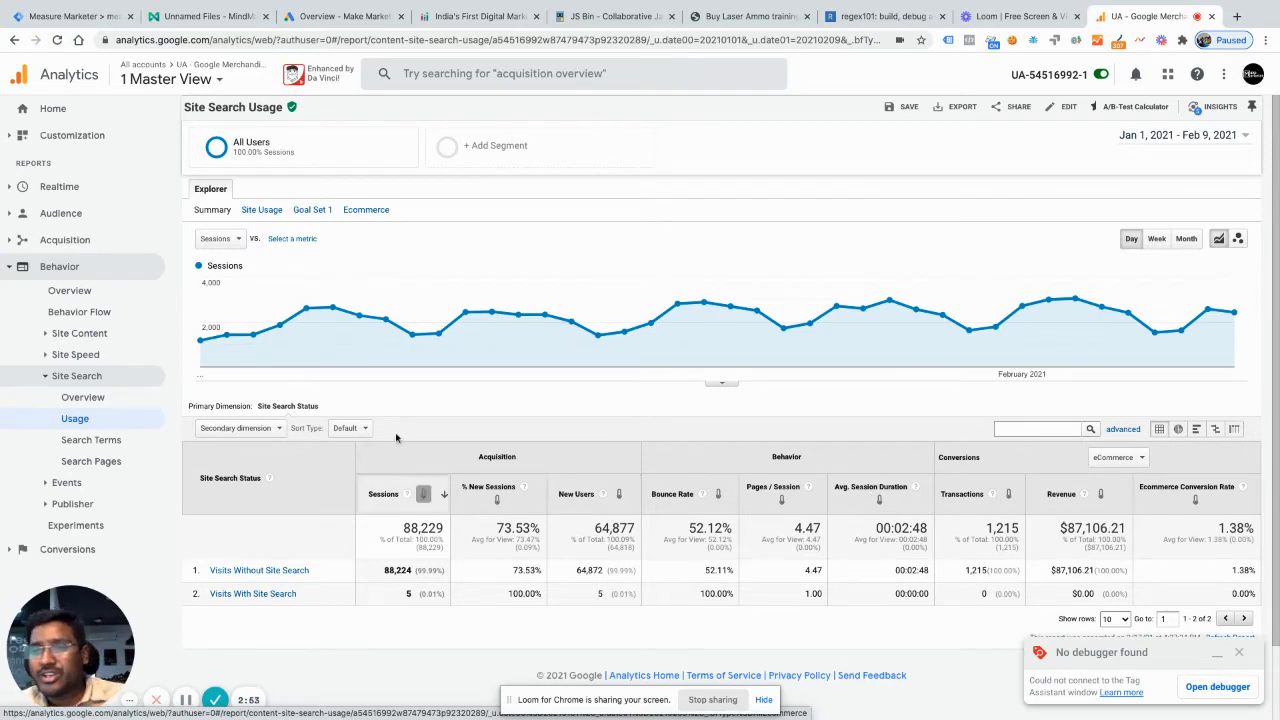
Step: View the Search Terms report and the Search Pages report under Site Search
click(79, 441)
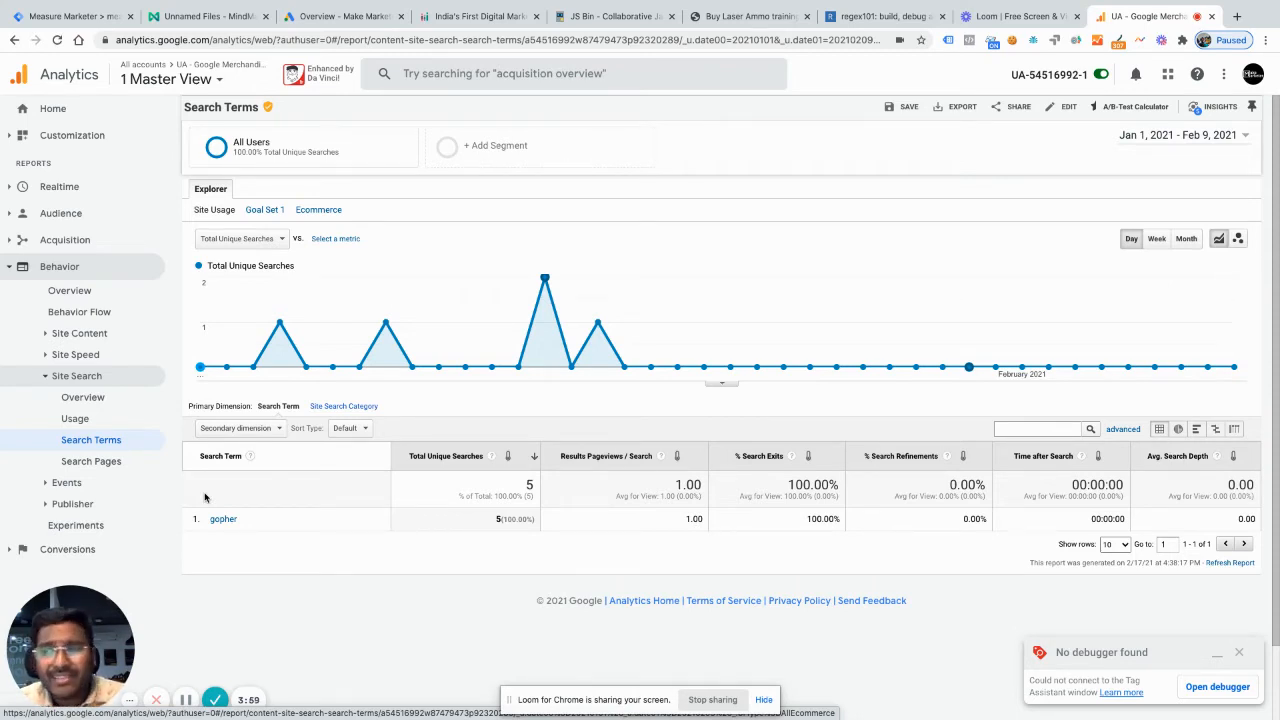
click(110, 466)
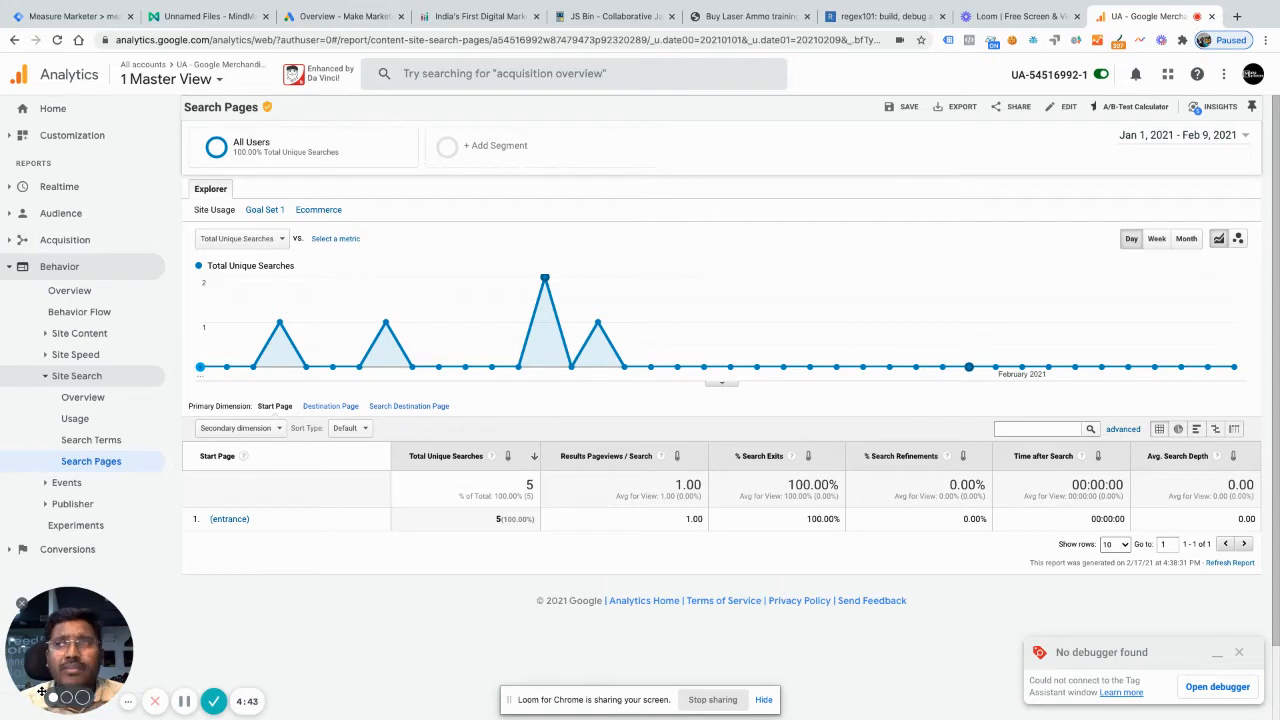
drag(42, 690, 1098, 161)
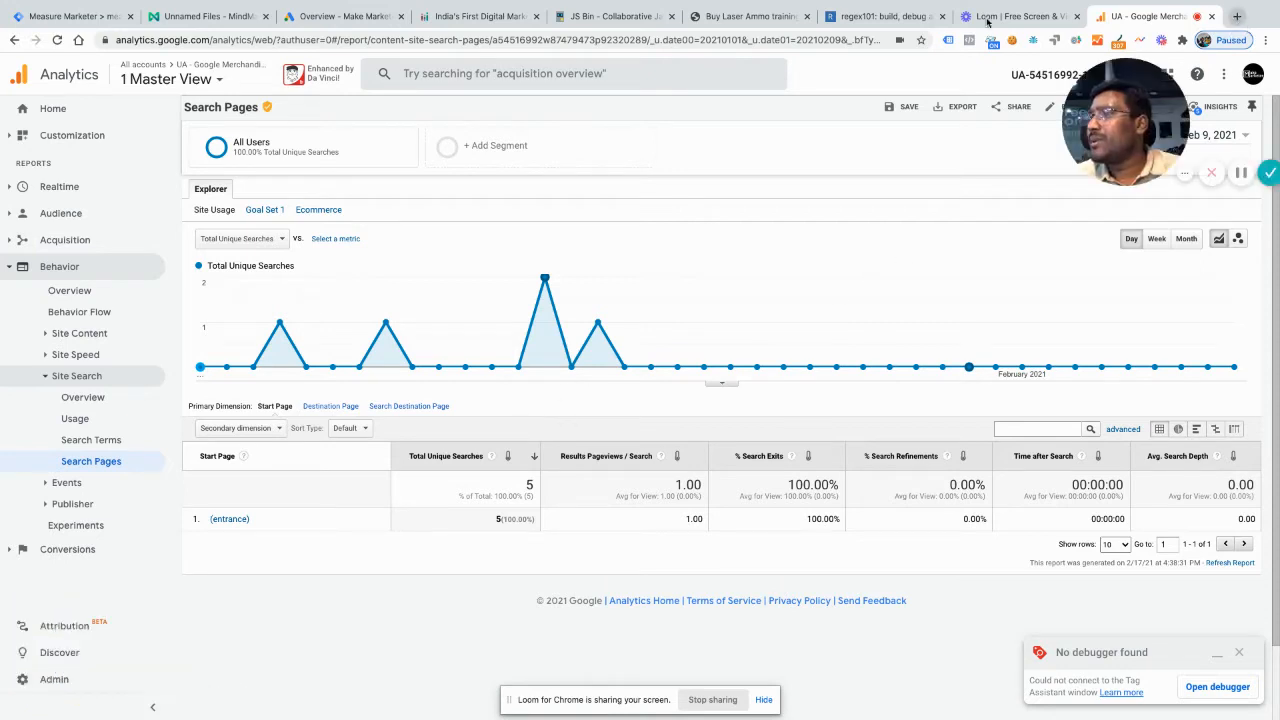
Step: Search Google for "hhgregg" in a new browser tab and open the hhgregg.com website
key(ctrl+t)
text(hh)
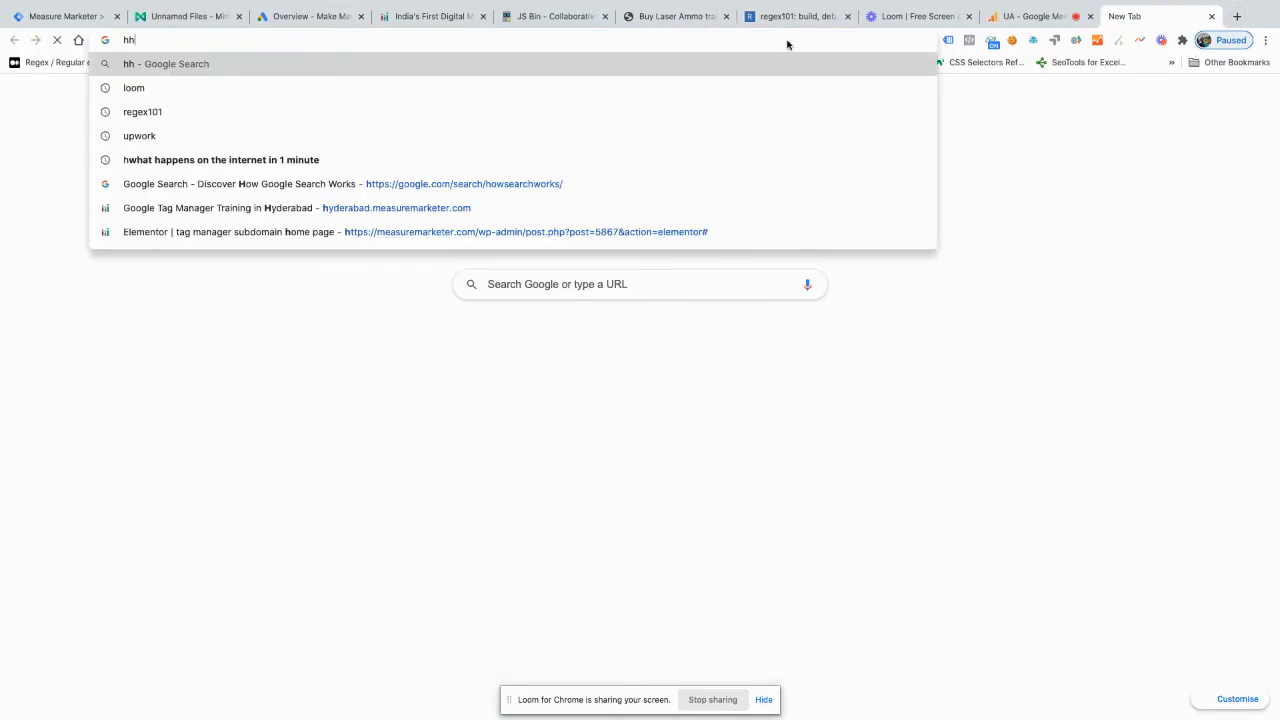
text(gregg)
key(Return)
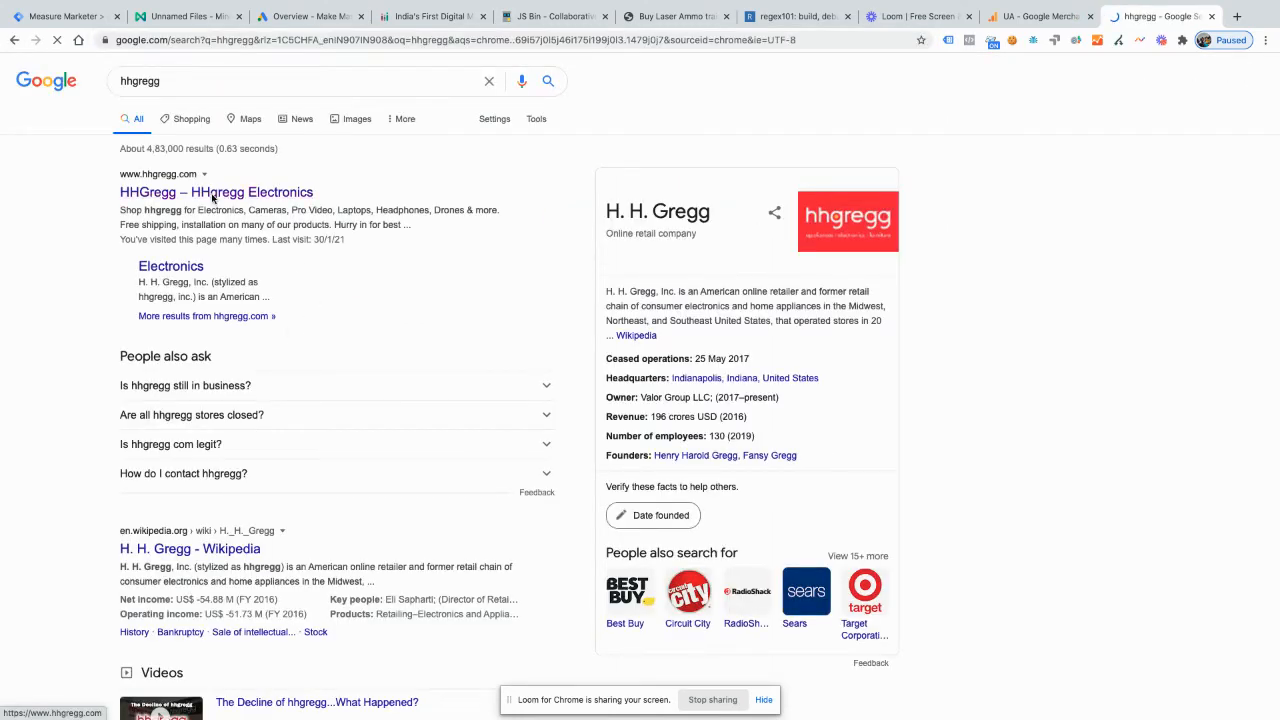
click(212, 198)
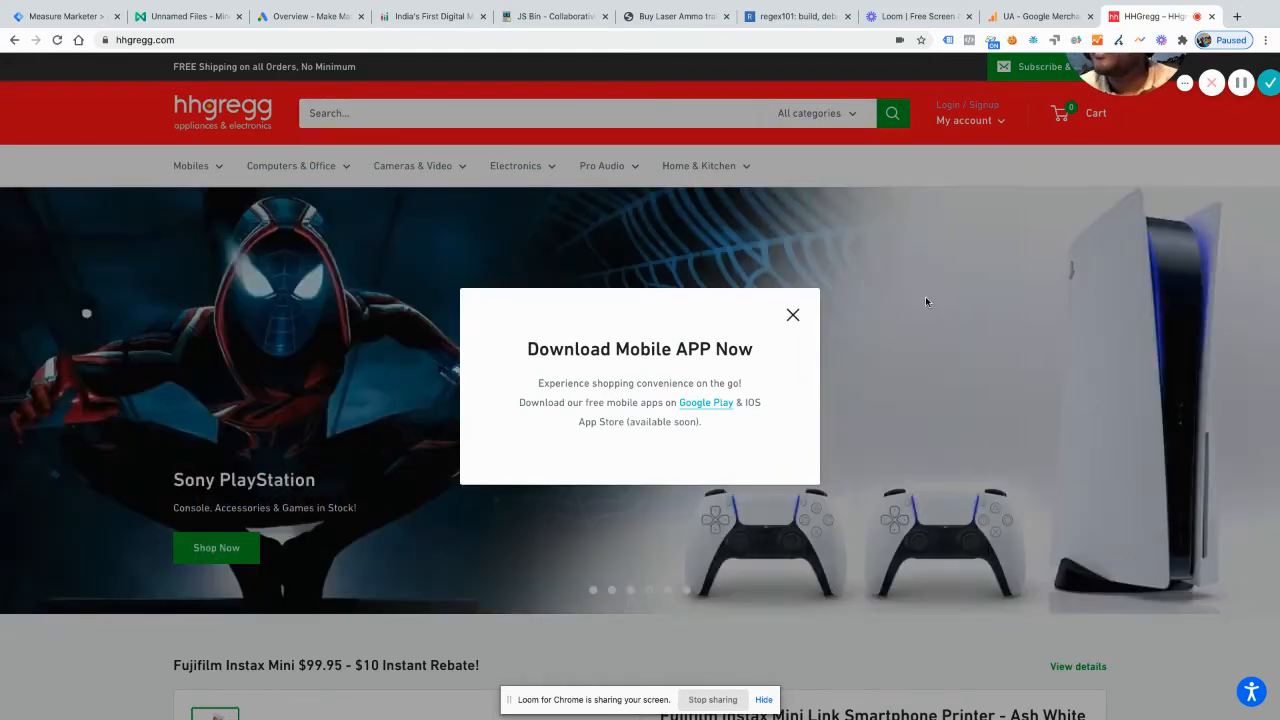
Step: Dismiss the mobile app popup and search the hhgregg store for "headphones"
click(793, 316)
click(440, 117)
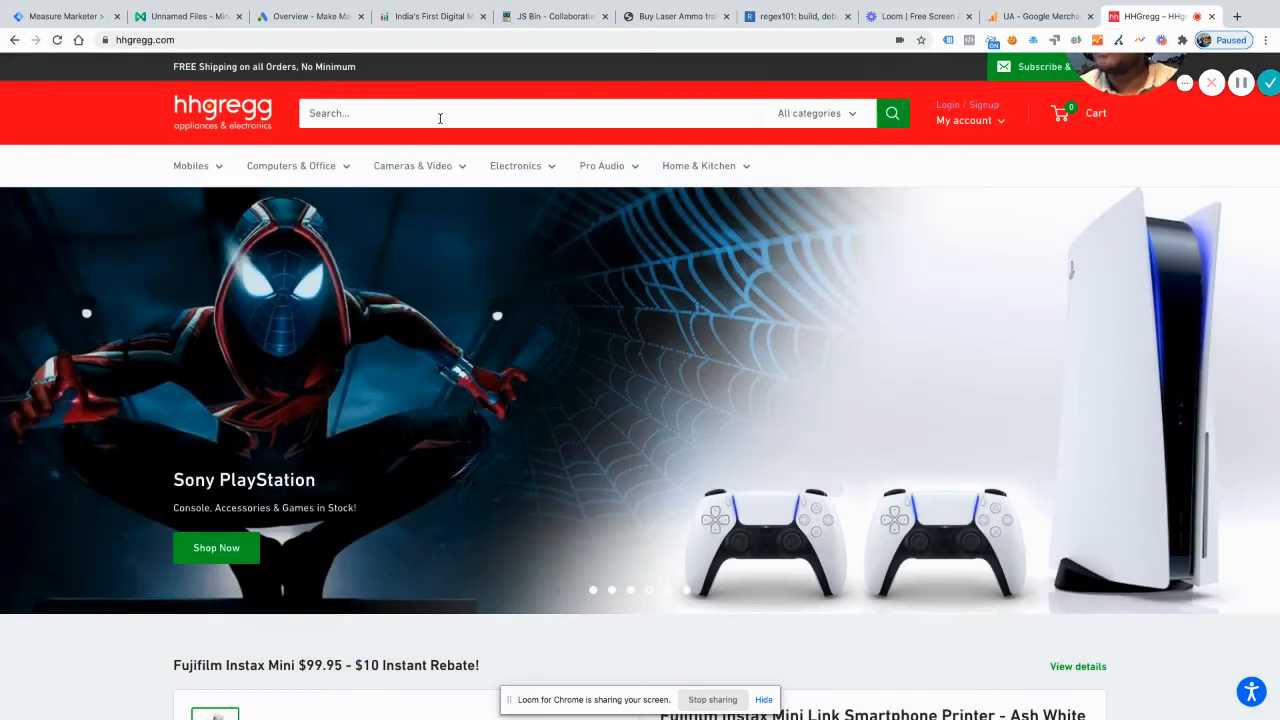
text(headp)
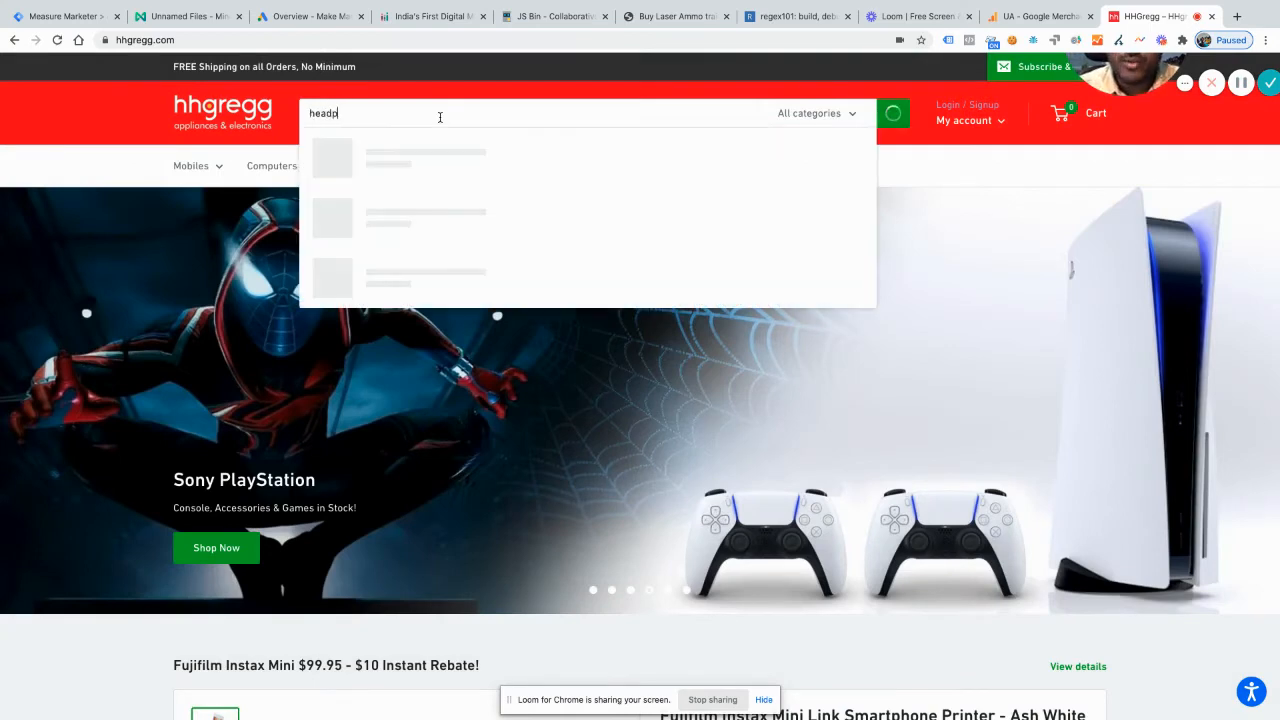
text(hones)
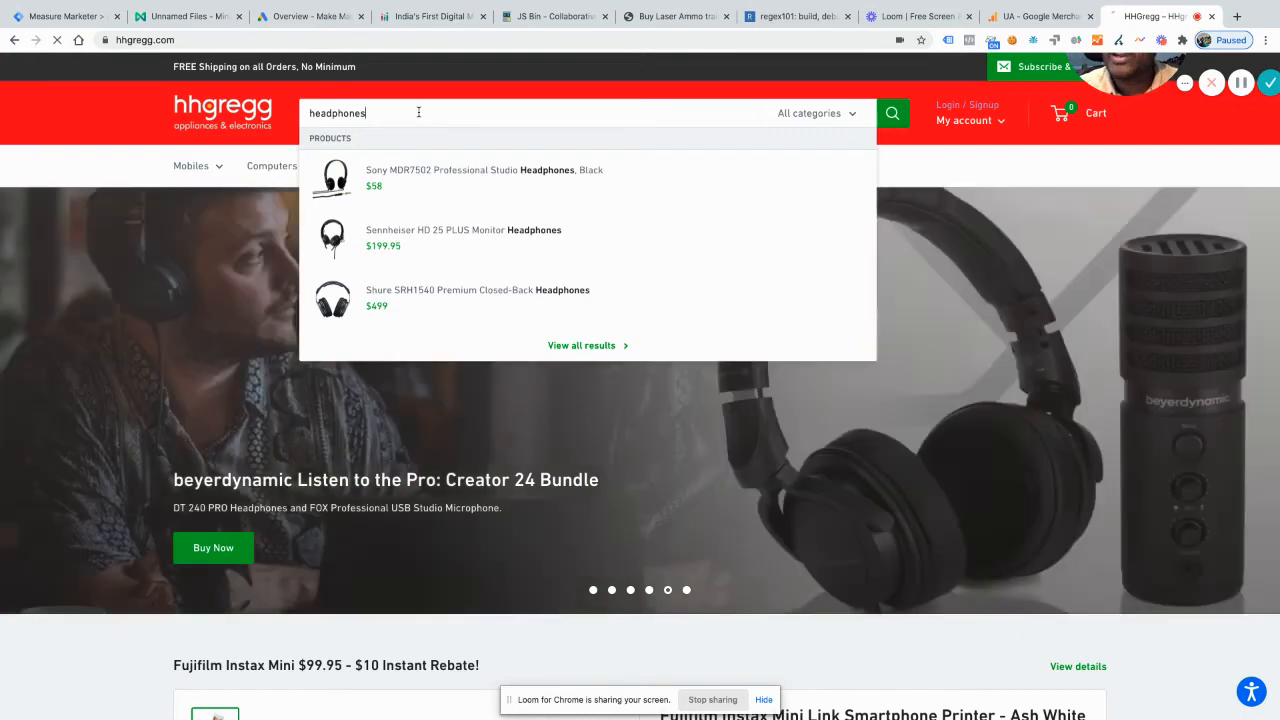
key(Return)
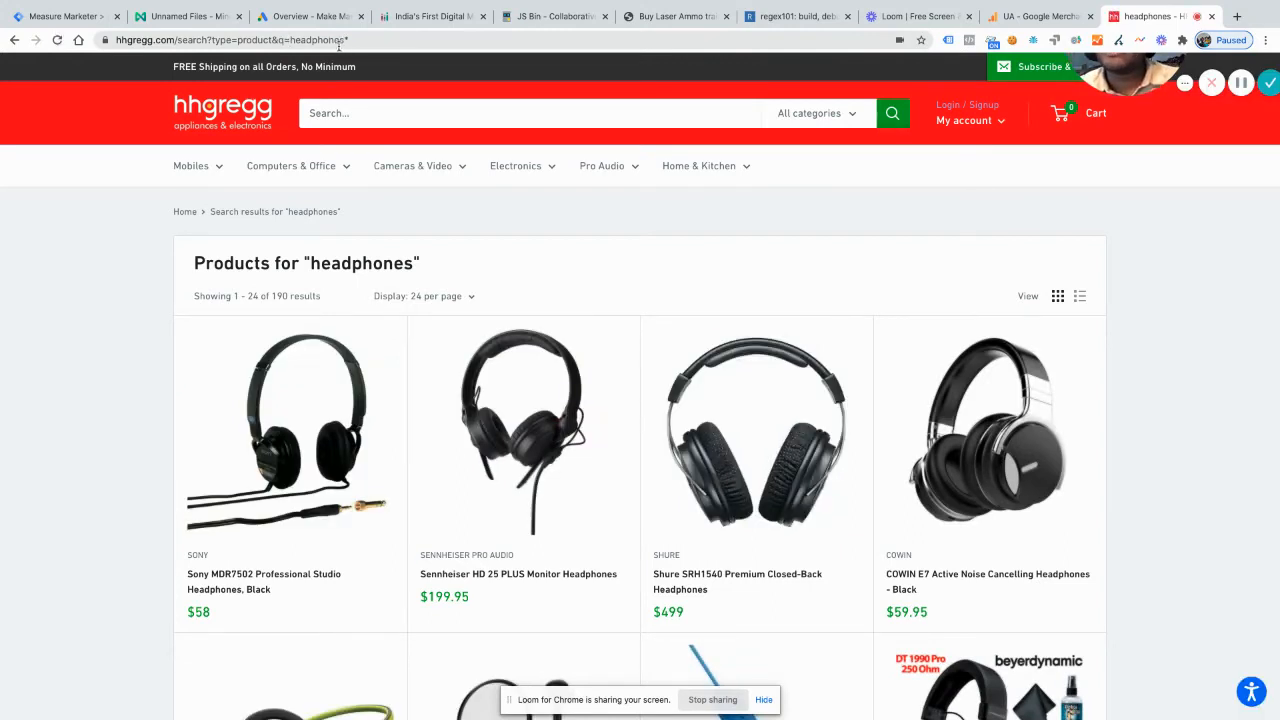
Step: Examine the q and type parameters and their values in the search results page's URL
click(282, 40)
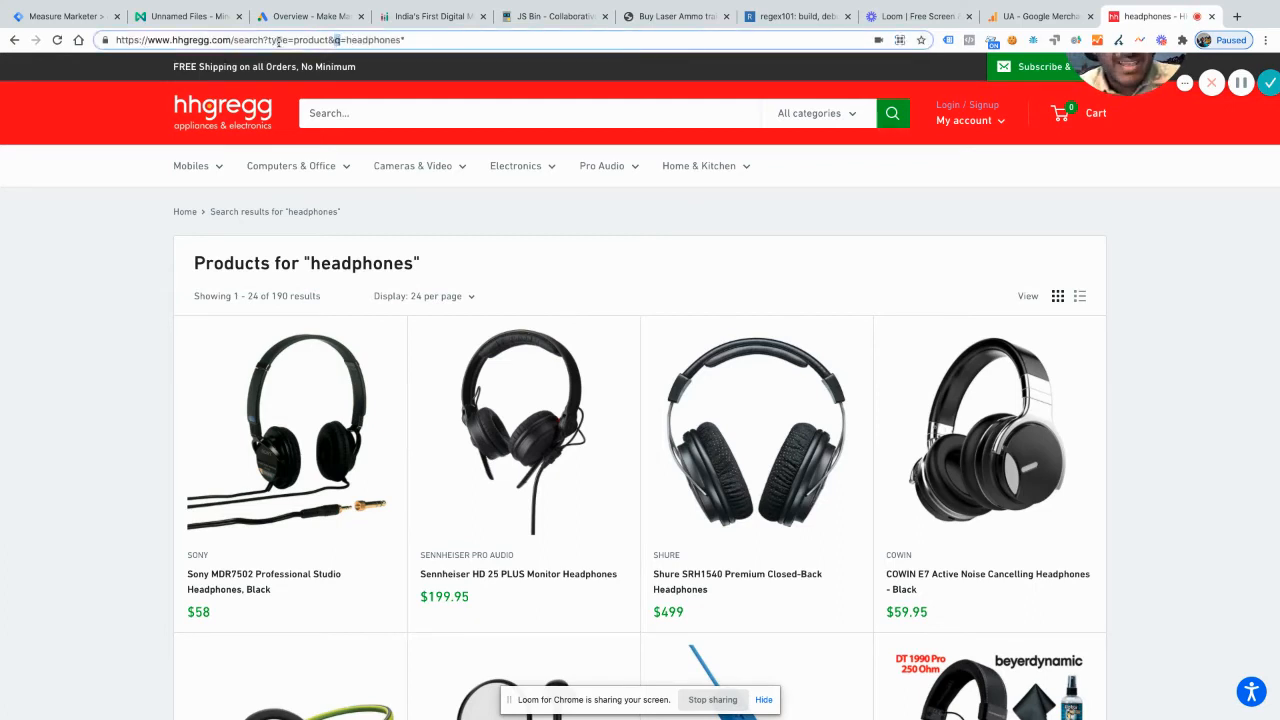
double_click(376, 40)
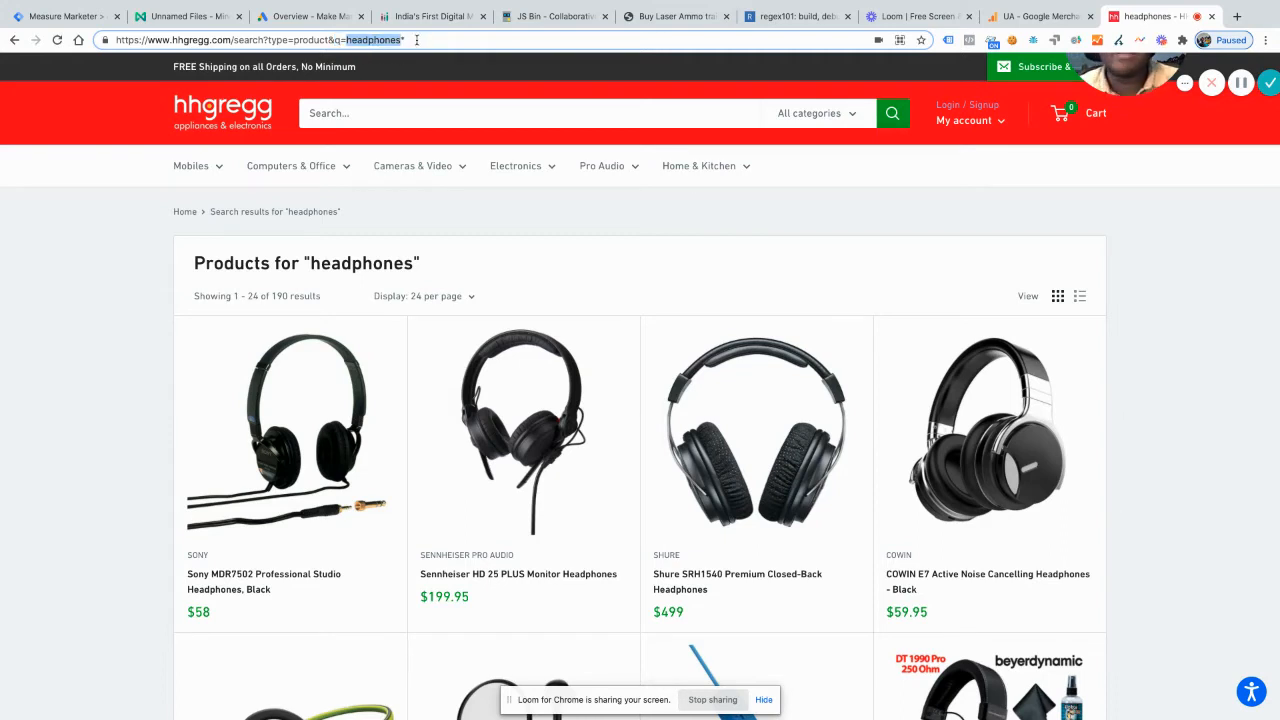
click(342, 40)
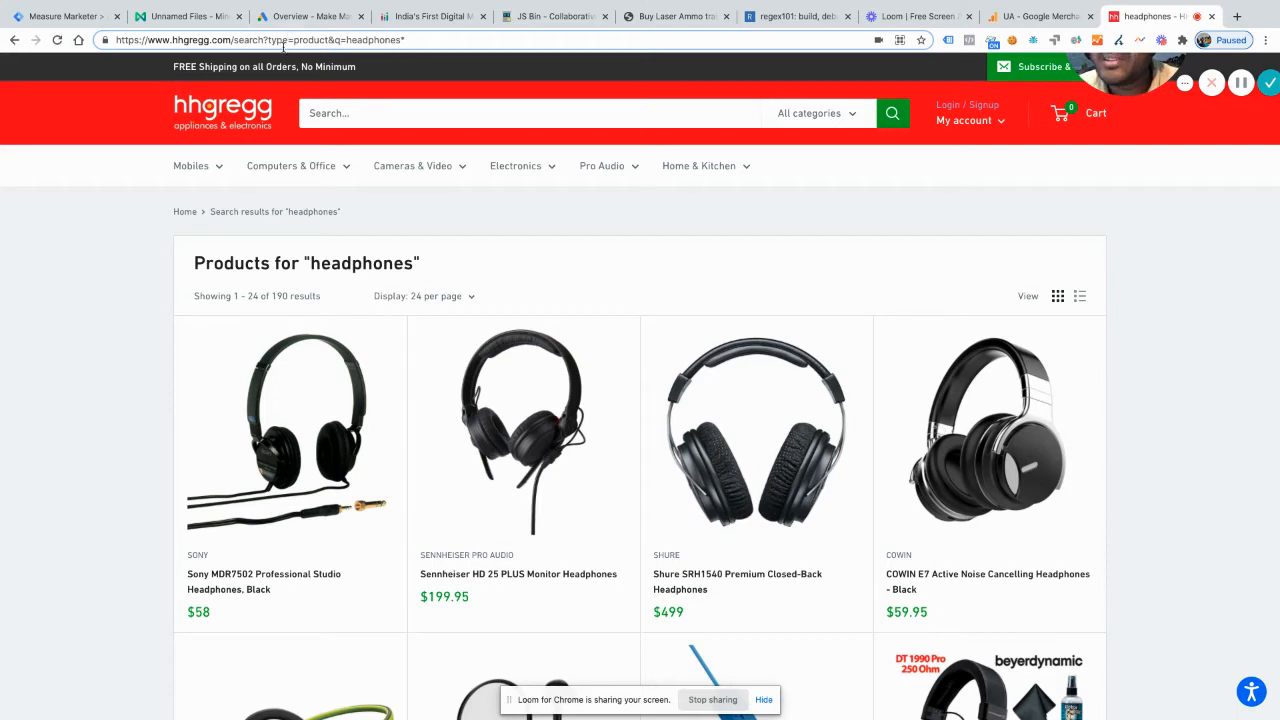
double_click(312, 40)
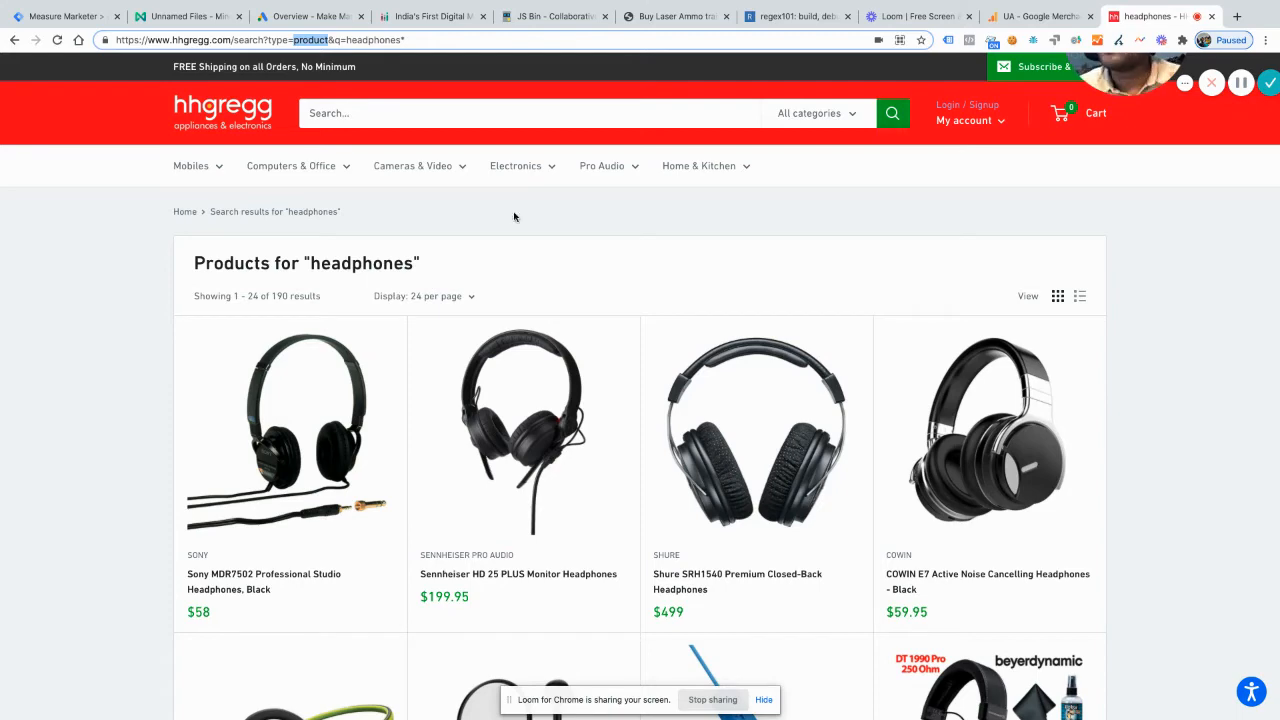
click(560, 491)
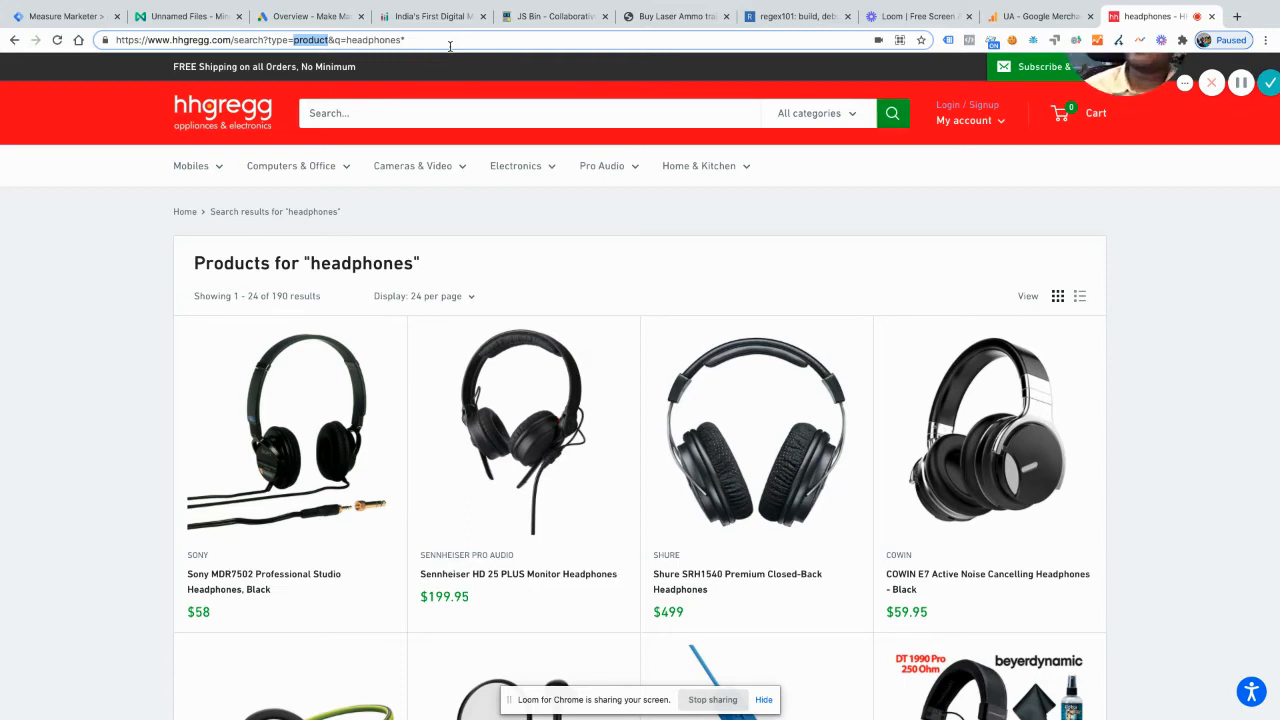
Step: Highlight the headphones search term, the trailing asterisk and the whole query string in the results URL to examine how the search is passed
click(420, 38)
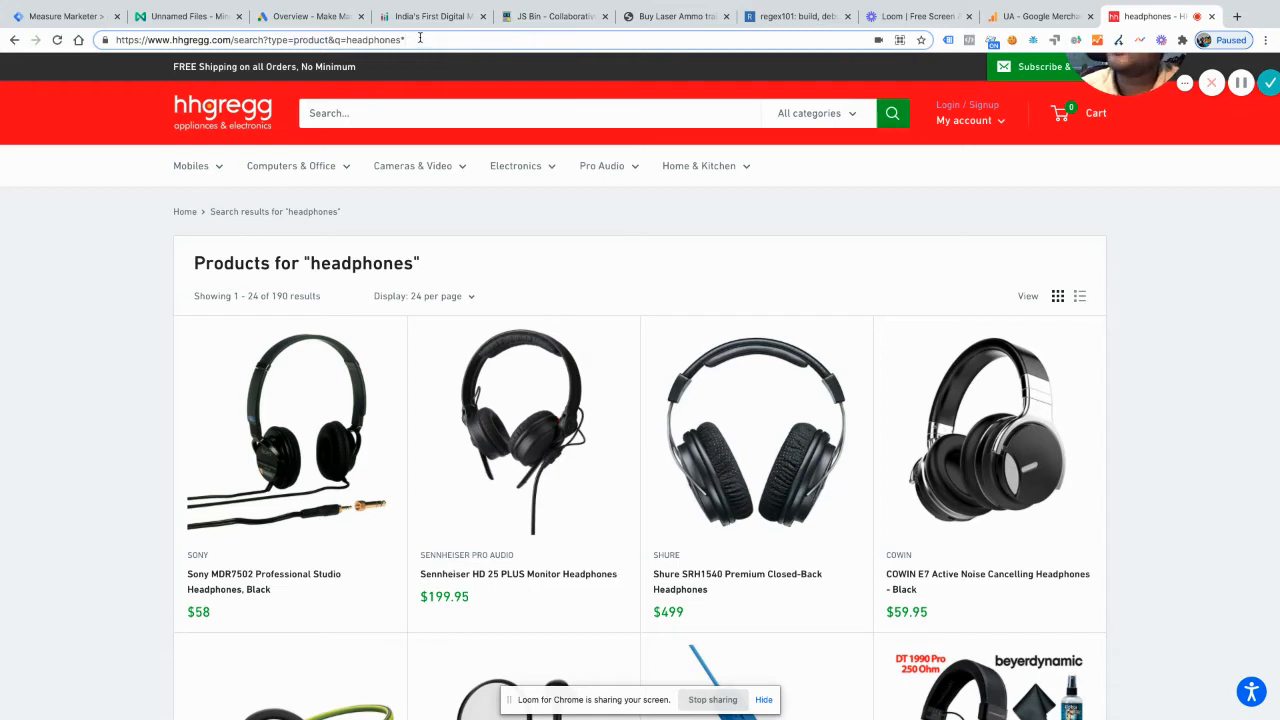
drag(420, 38, 340, 38)
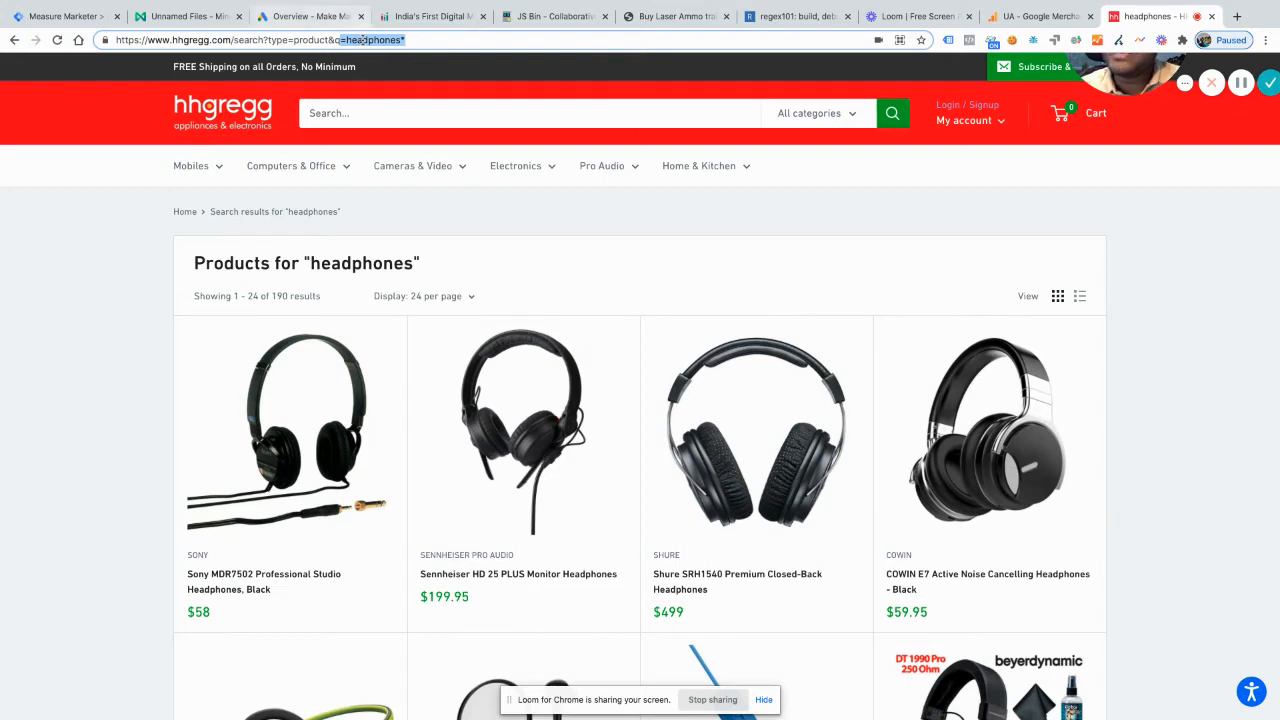
click(368, 40)
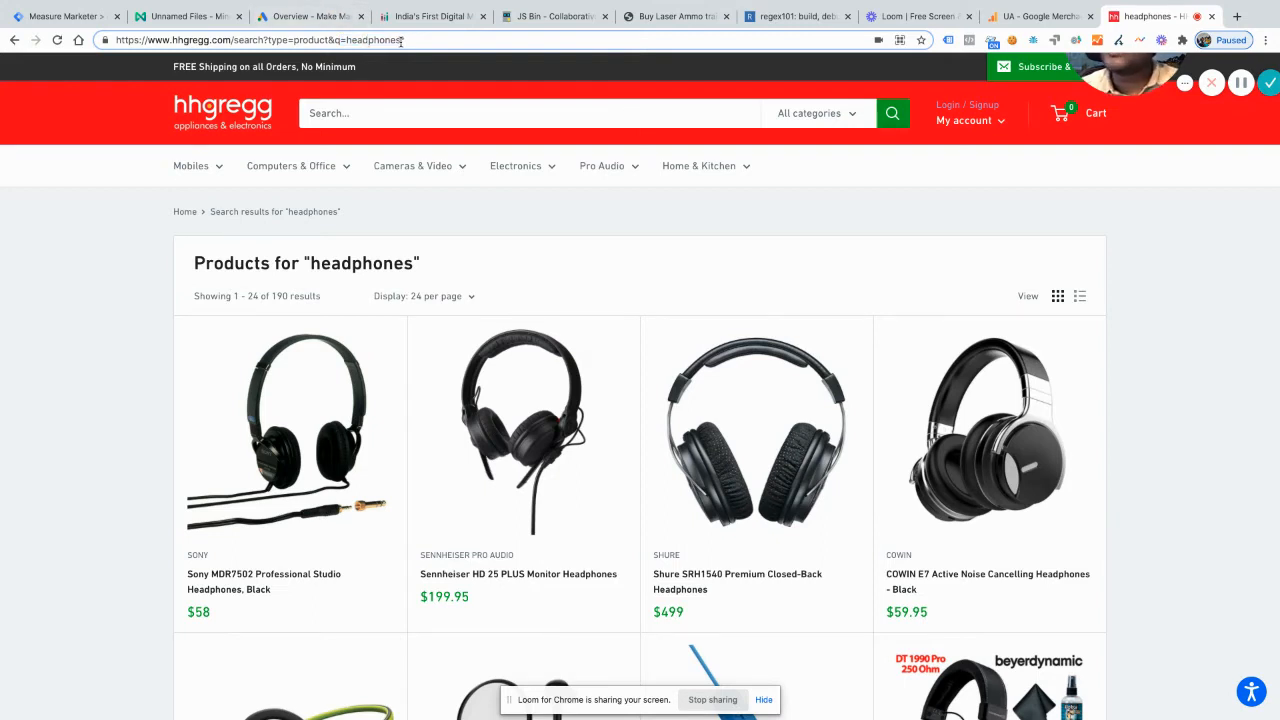
drag(403, 40, 349, 40)
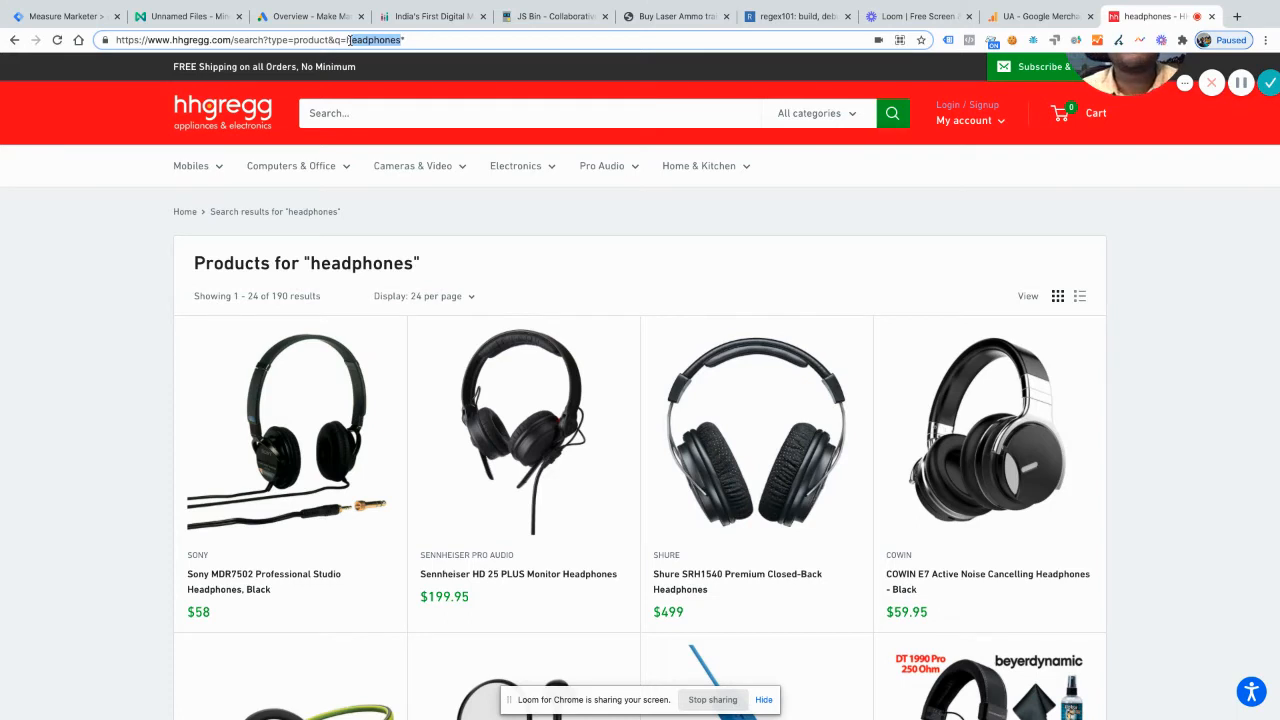
drag(352, 40, 414, 45)
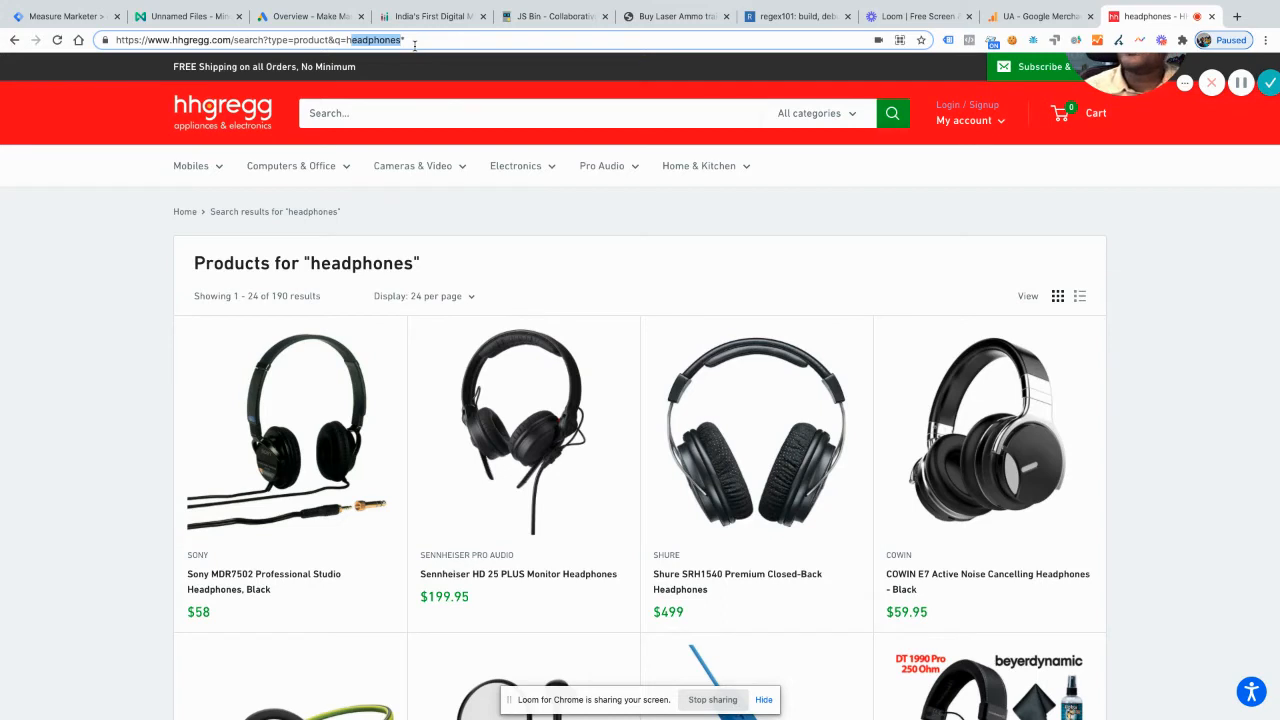
click(421, 39)
double_click(444, 40)
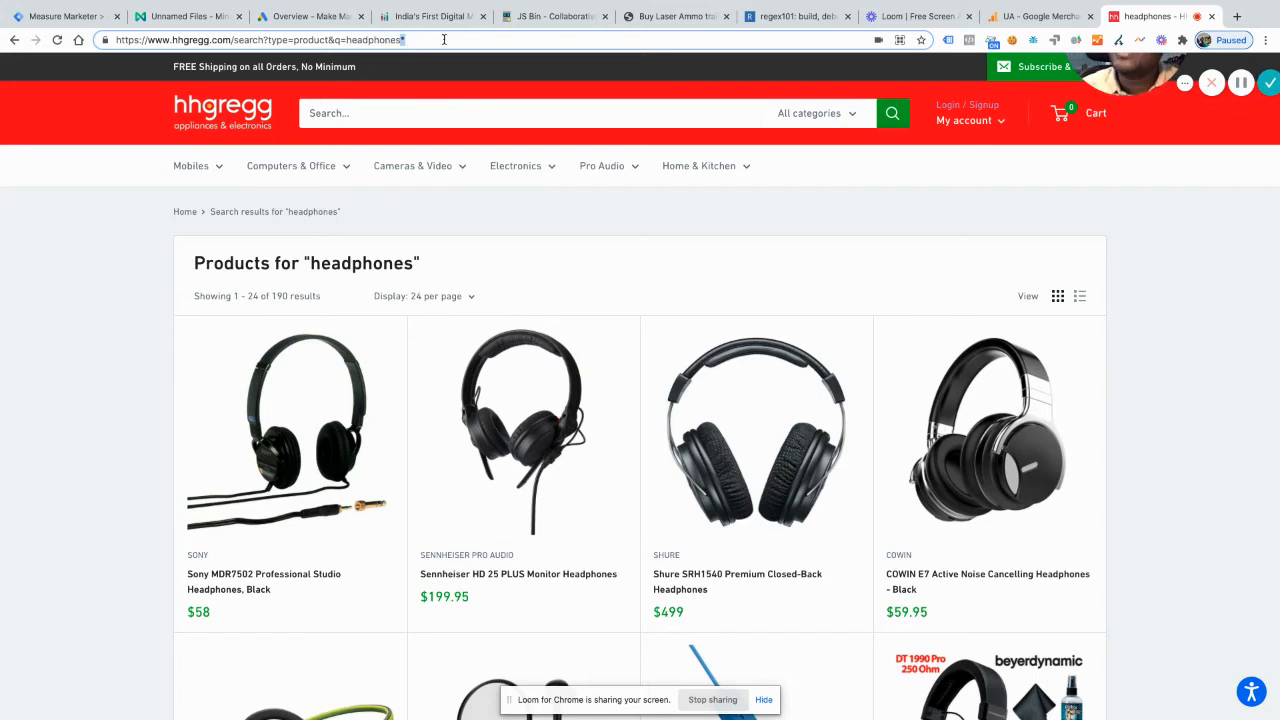
drag(444, 39, 272, 40)
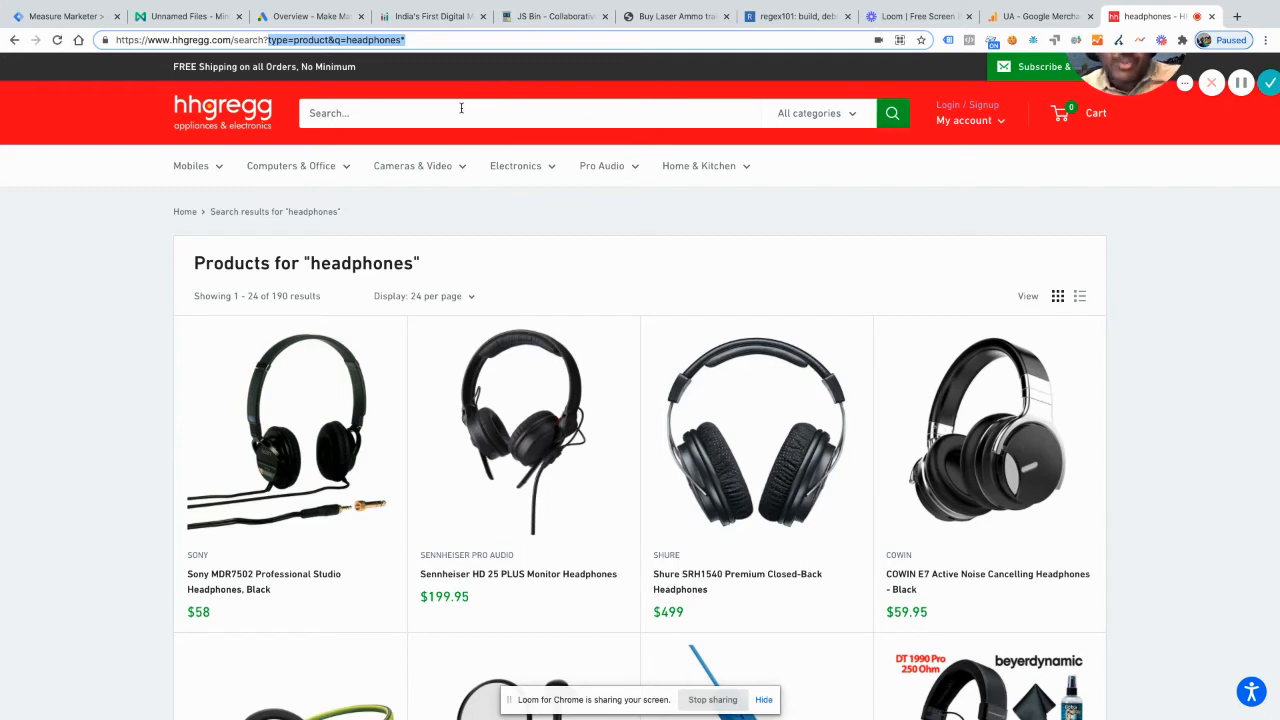
click(461, 108)
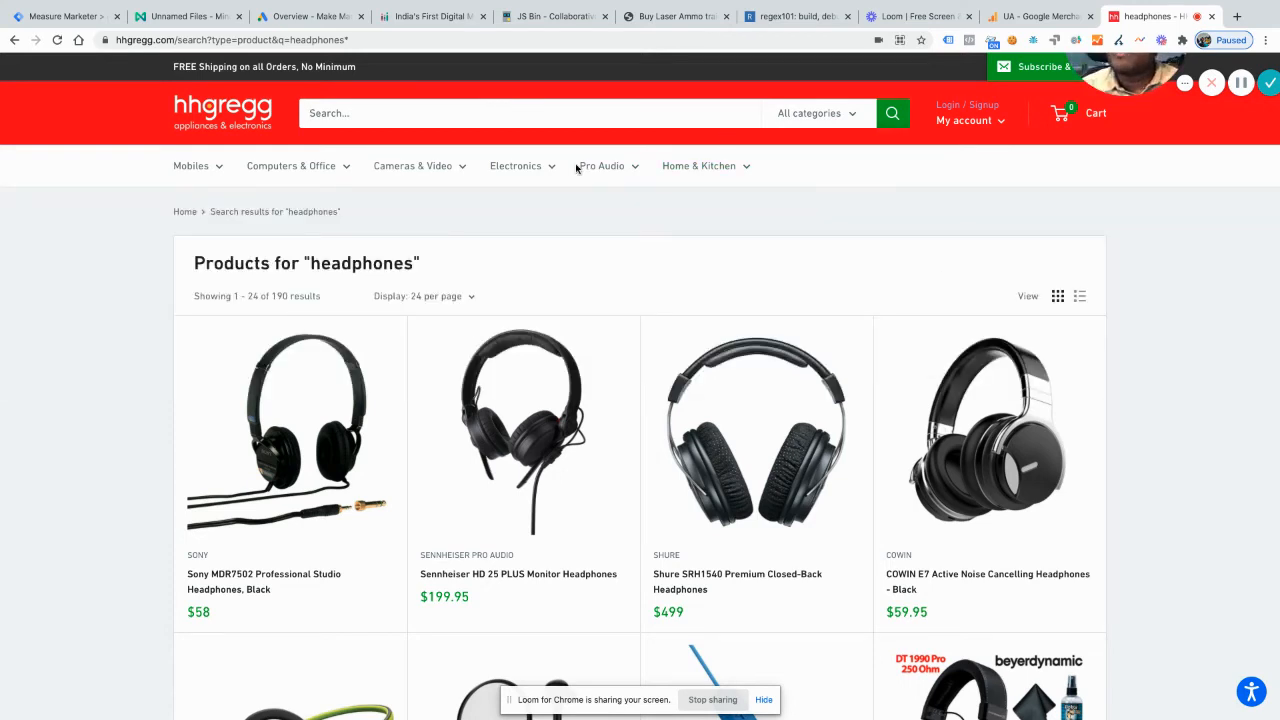
click(416, 41)
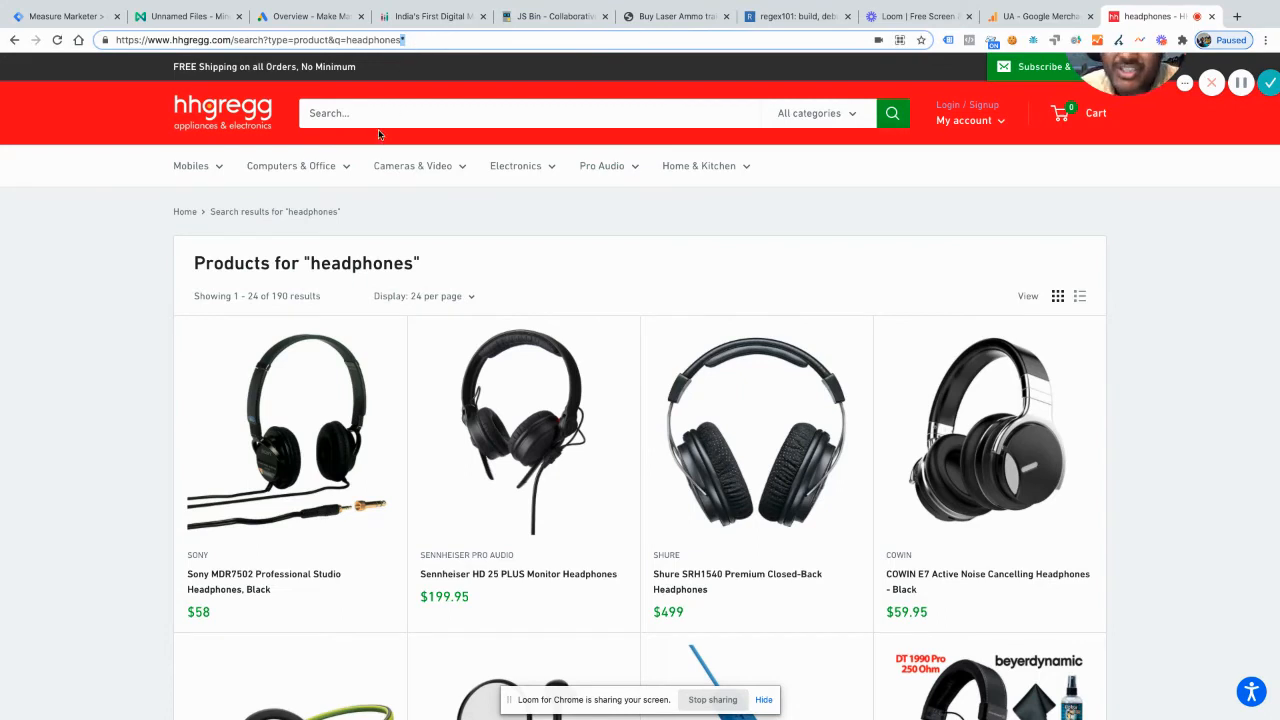
click(429, 44)
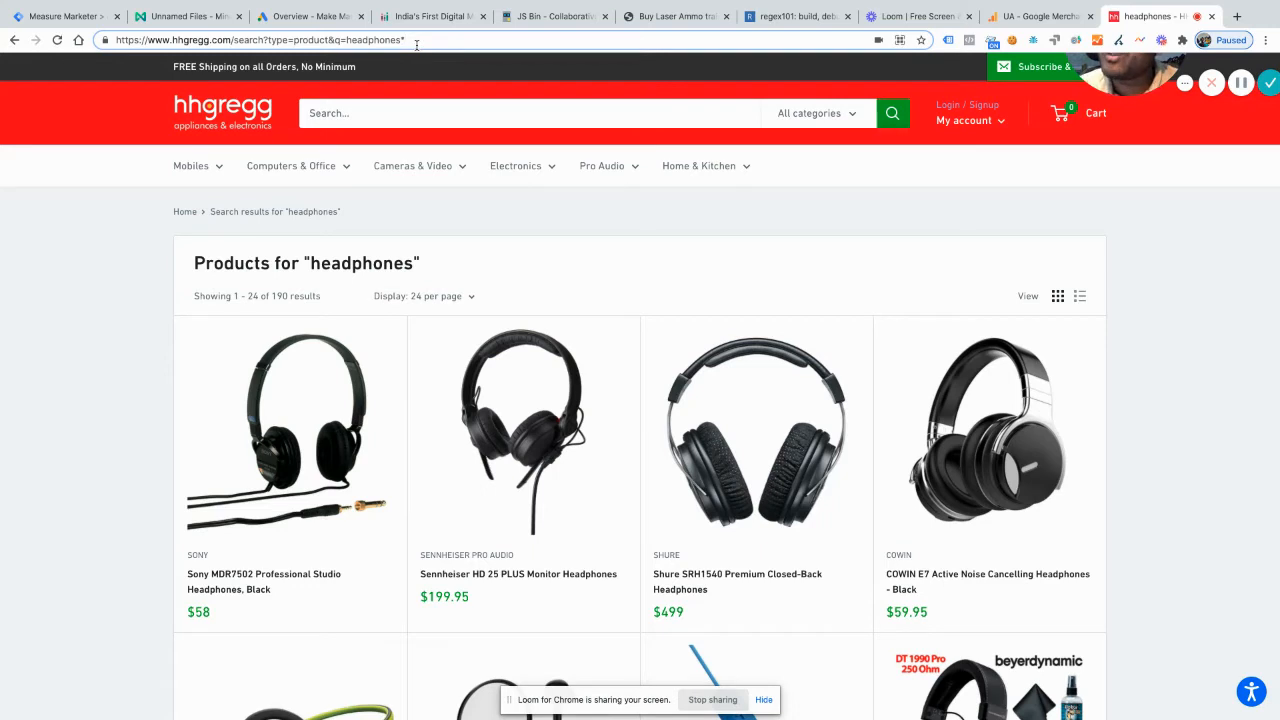
drag(405, 40, 339, 40)
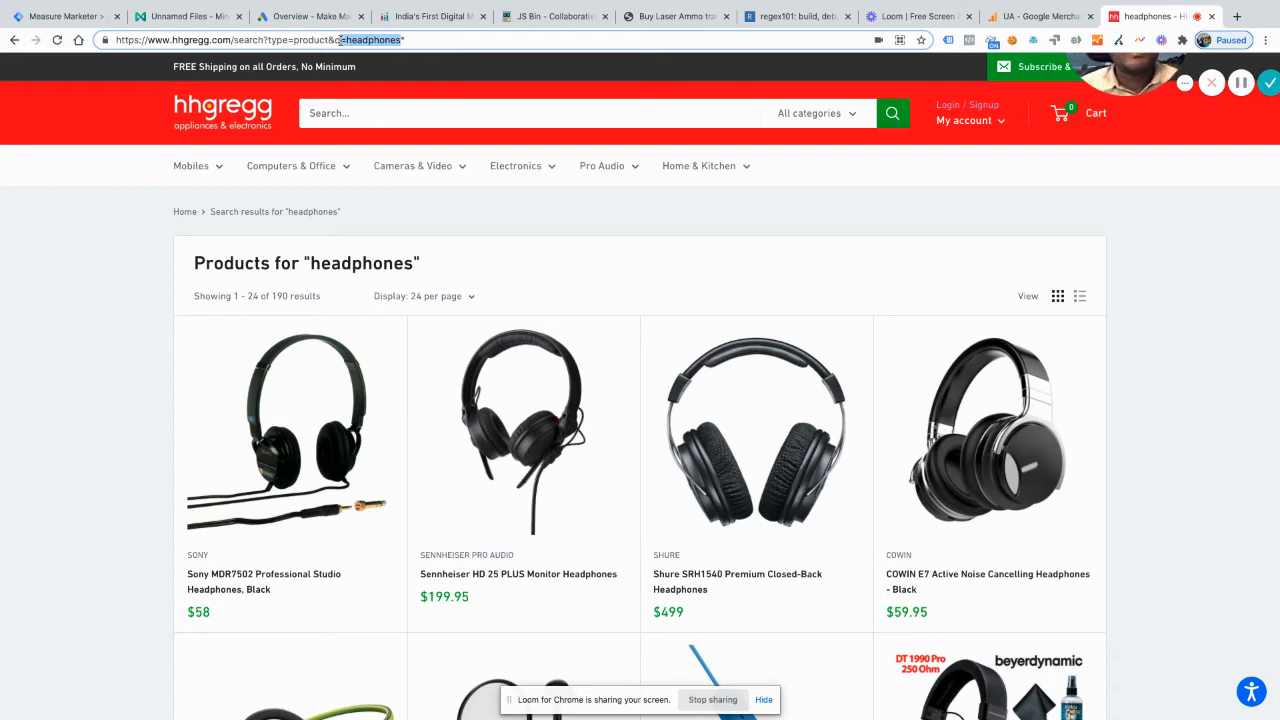
Step: Switch to the Laser Ammo website and search its store for "simulators"
click(665, 16)
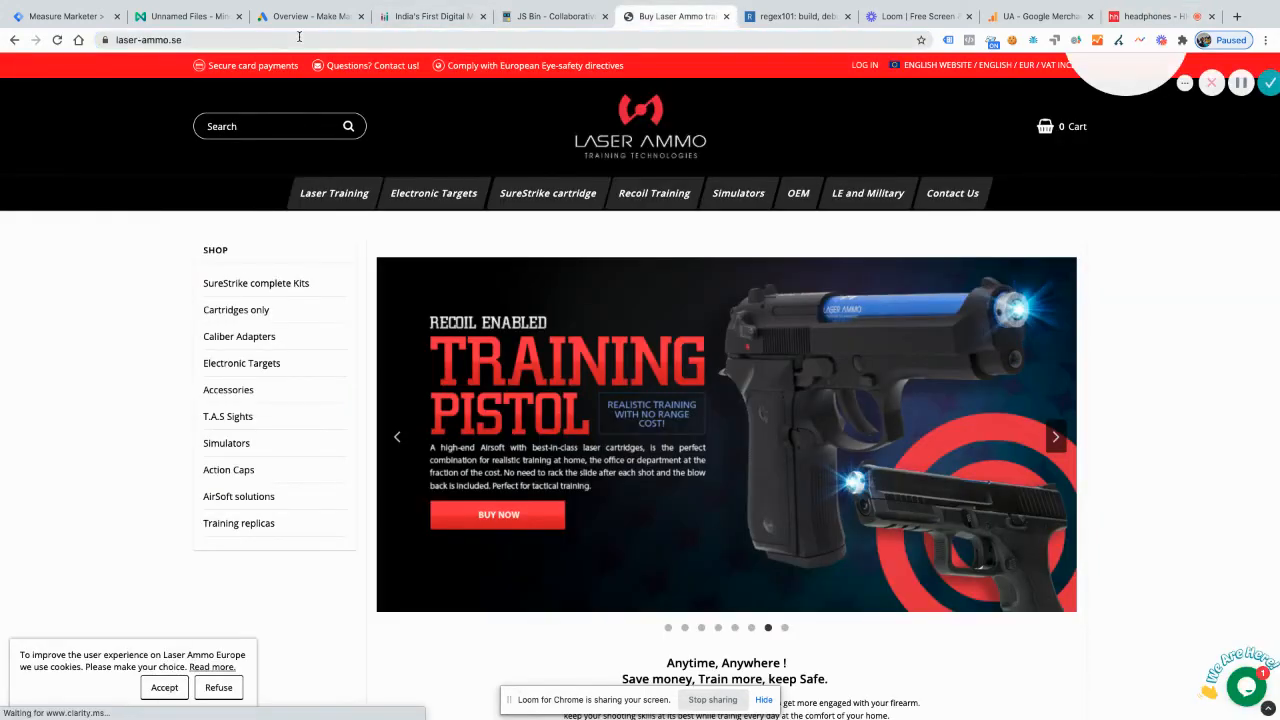
click(269, 126)
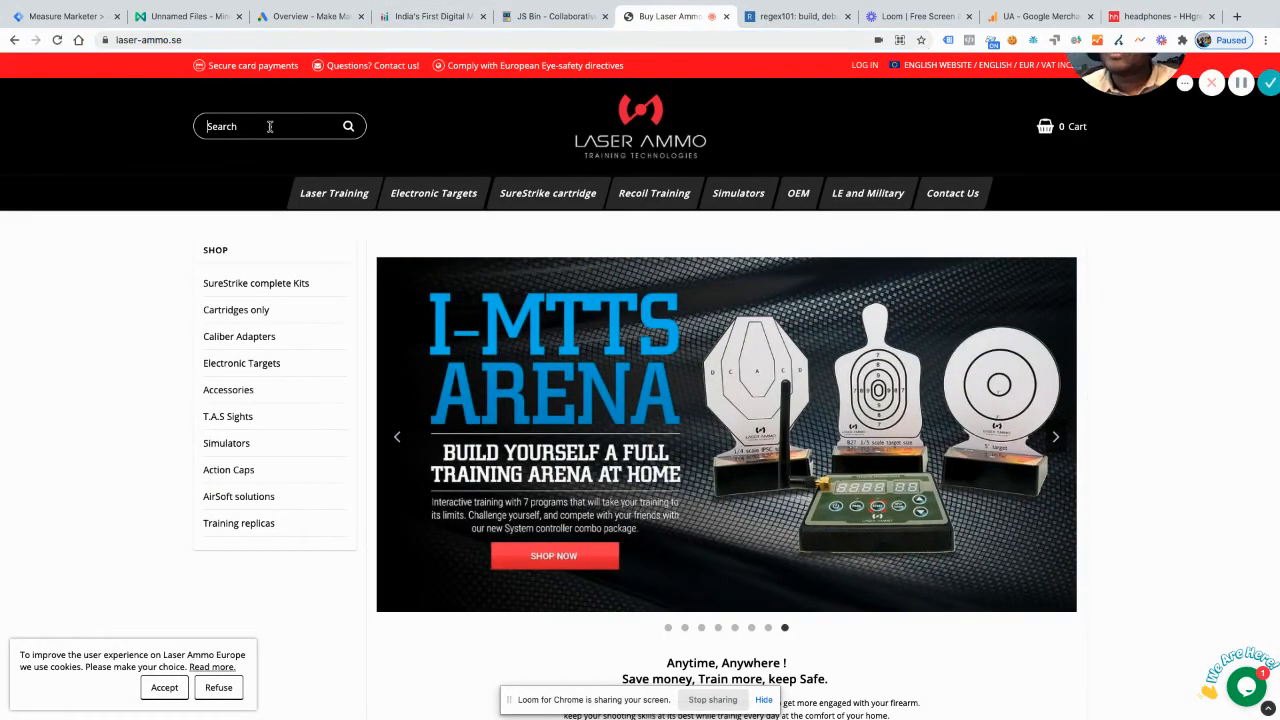
text(si)
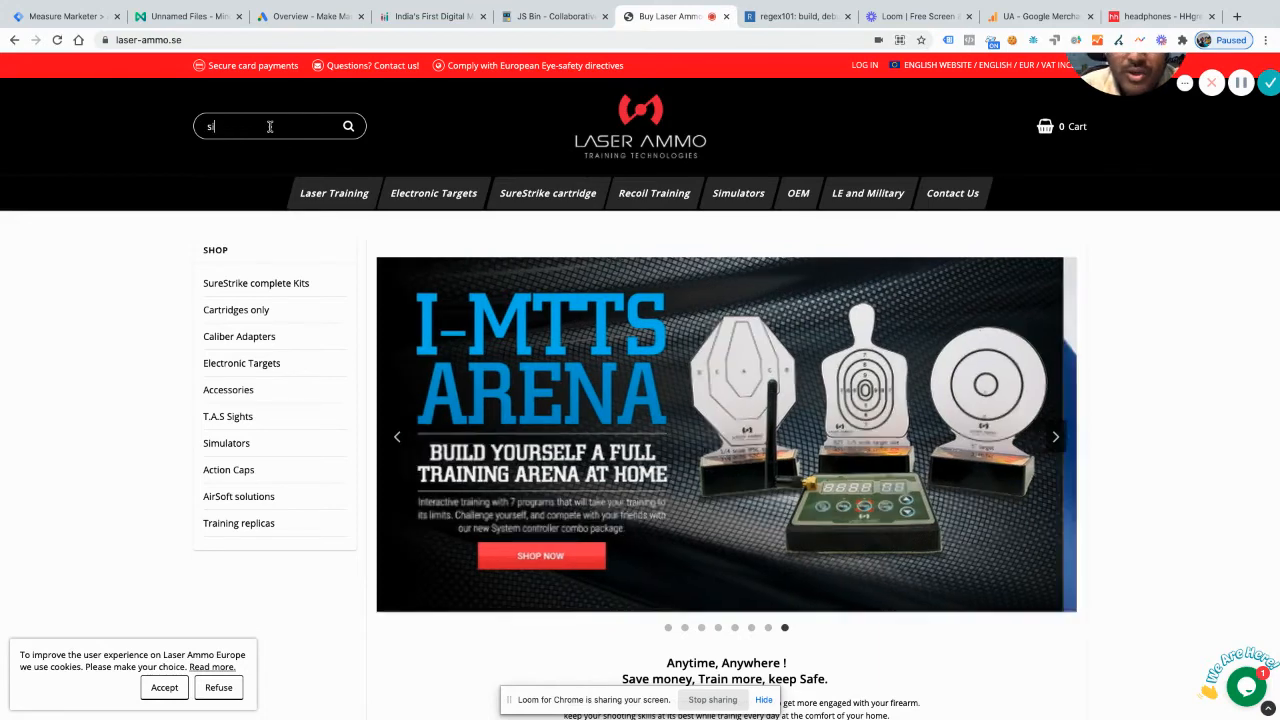
text(mulators)
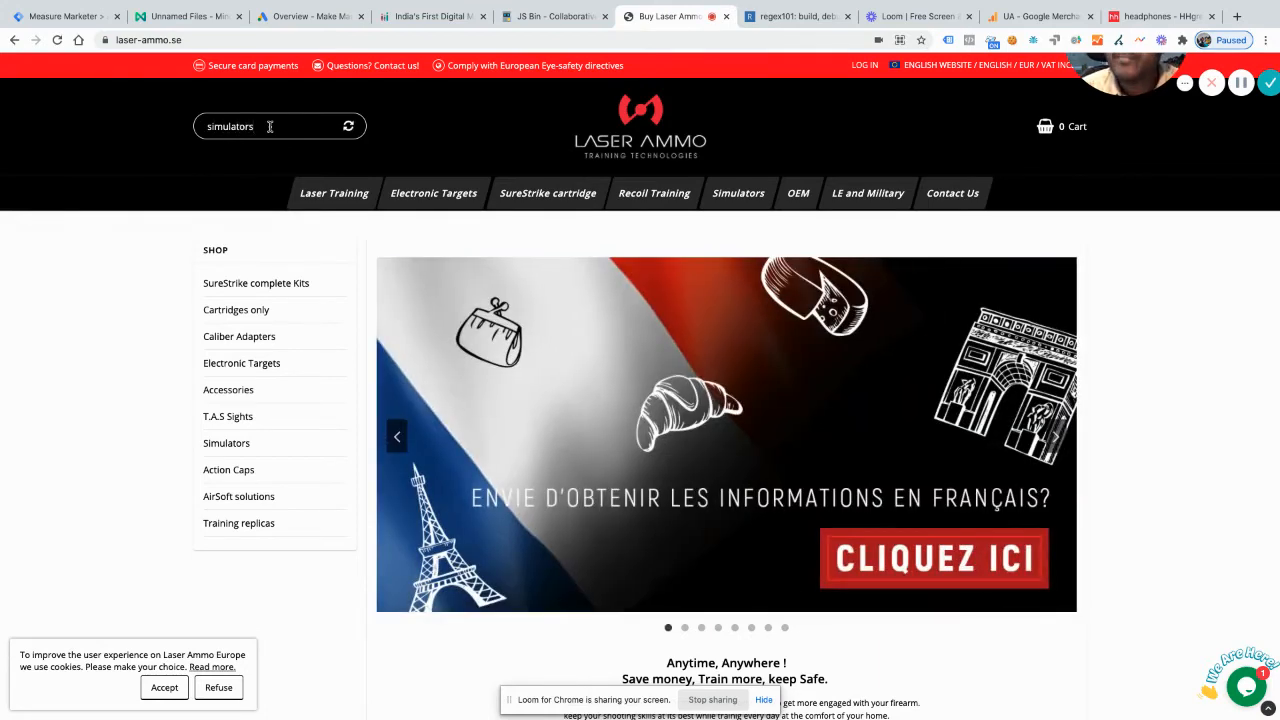
key(Return)
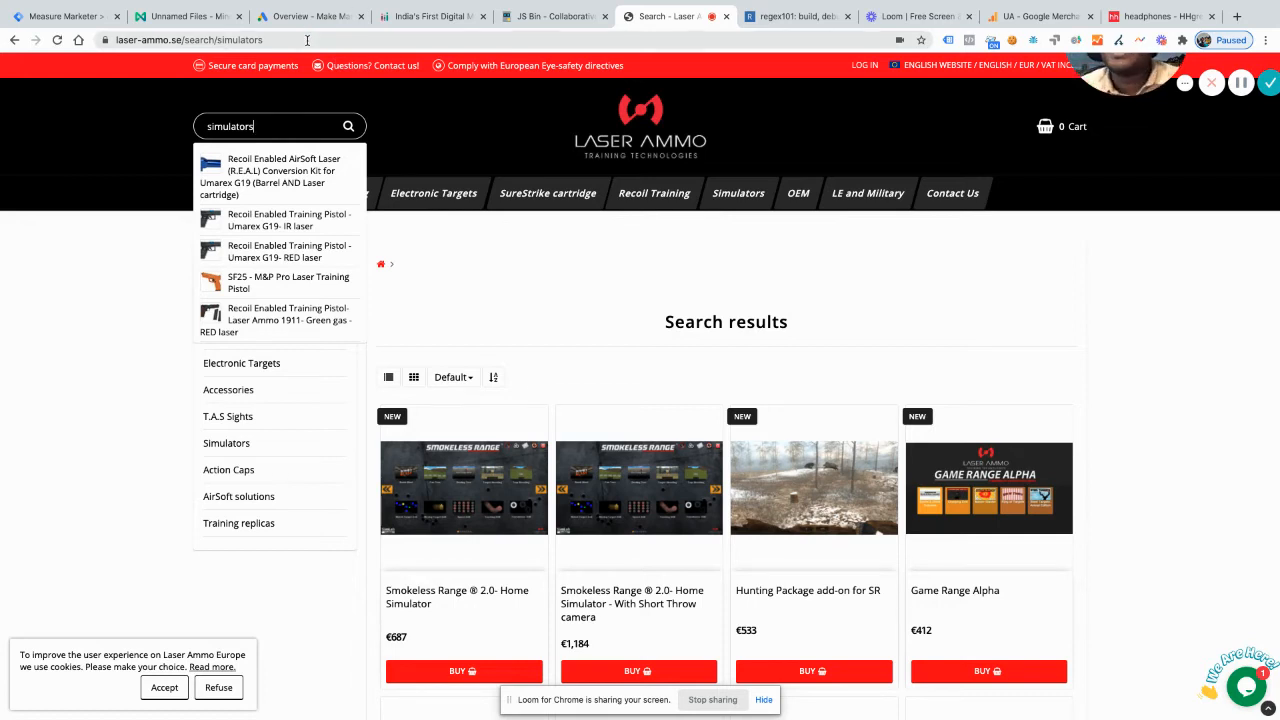
Step: Examine the full Laser Ammo results URL and compare how it passes the search term with the hhgregg results URL
click(307, 40)
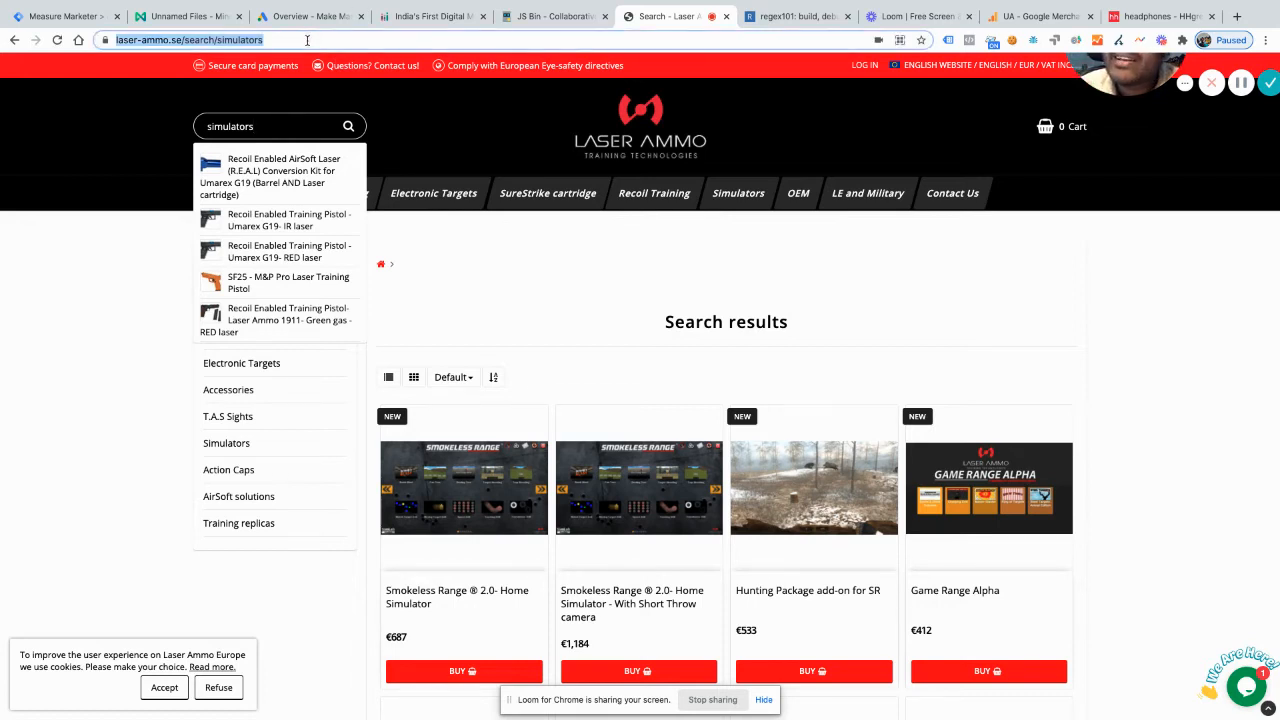
click(307, 40)
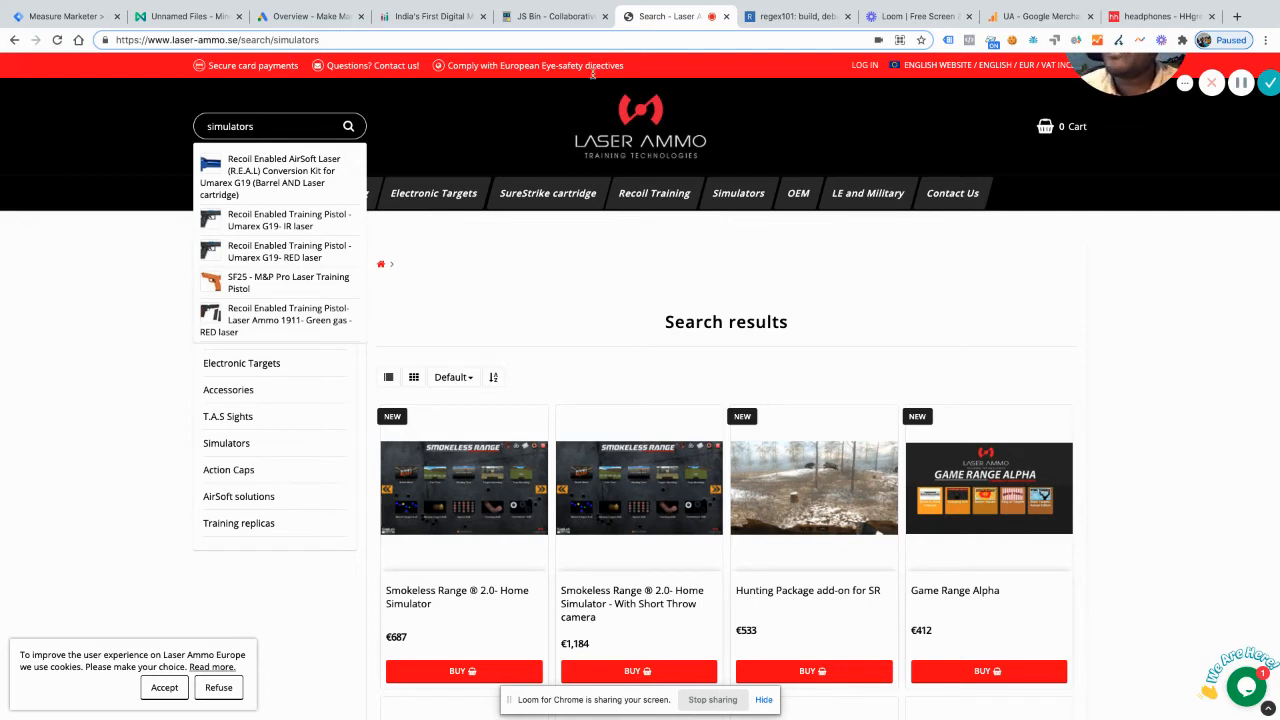
click(1158, 16)
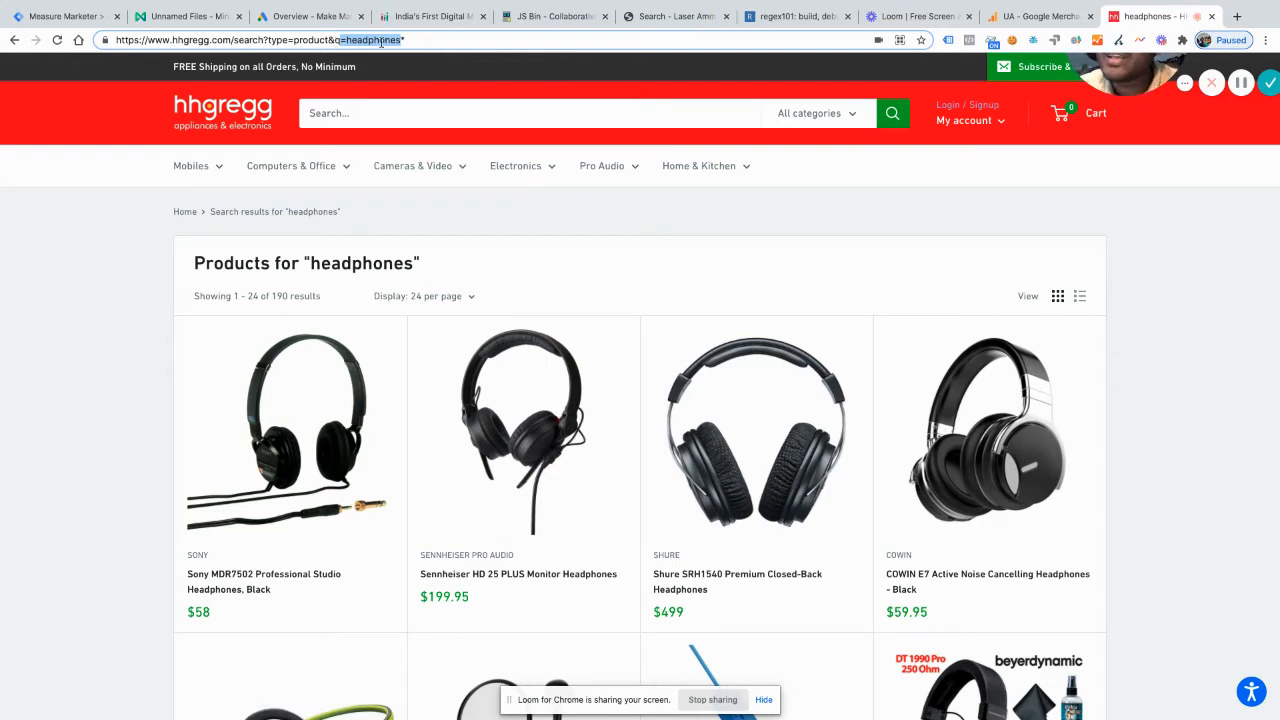
click(666, 16)
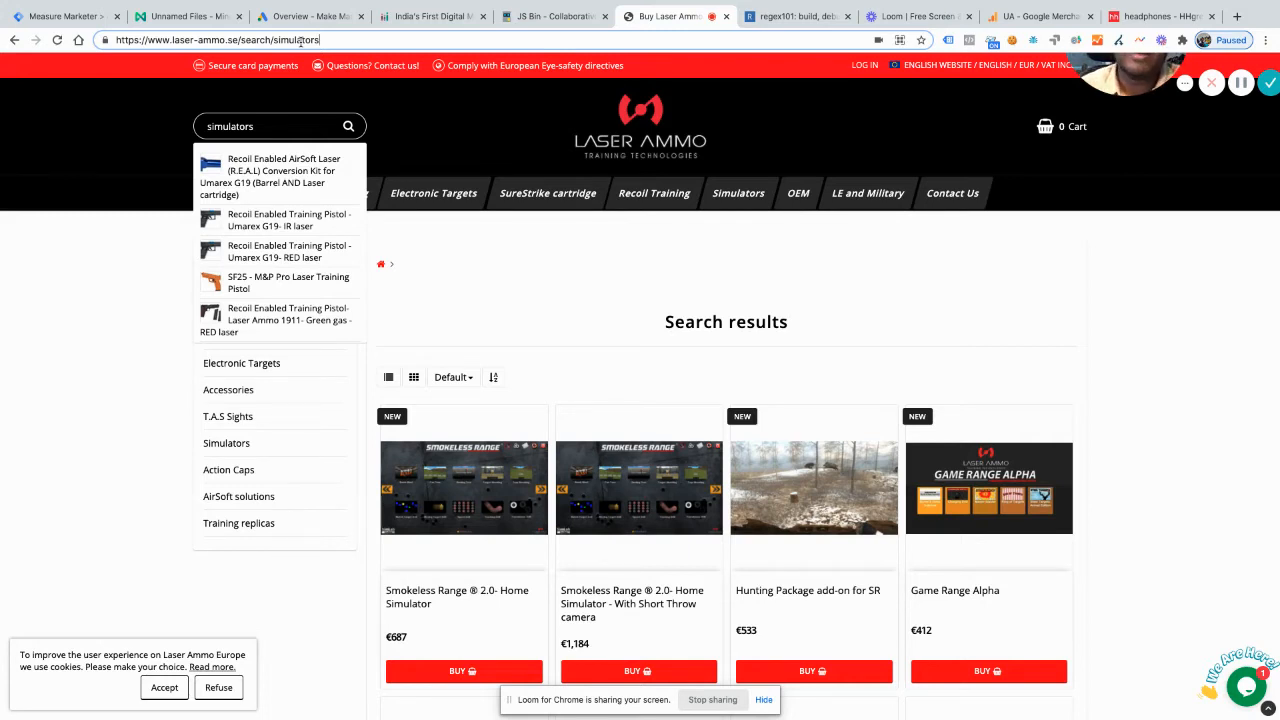
Step: Switch to JS Bin and start a JavaScript variable declaration reading "var regex ="
click(537, 18)
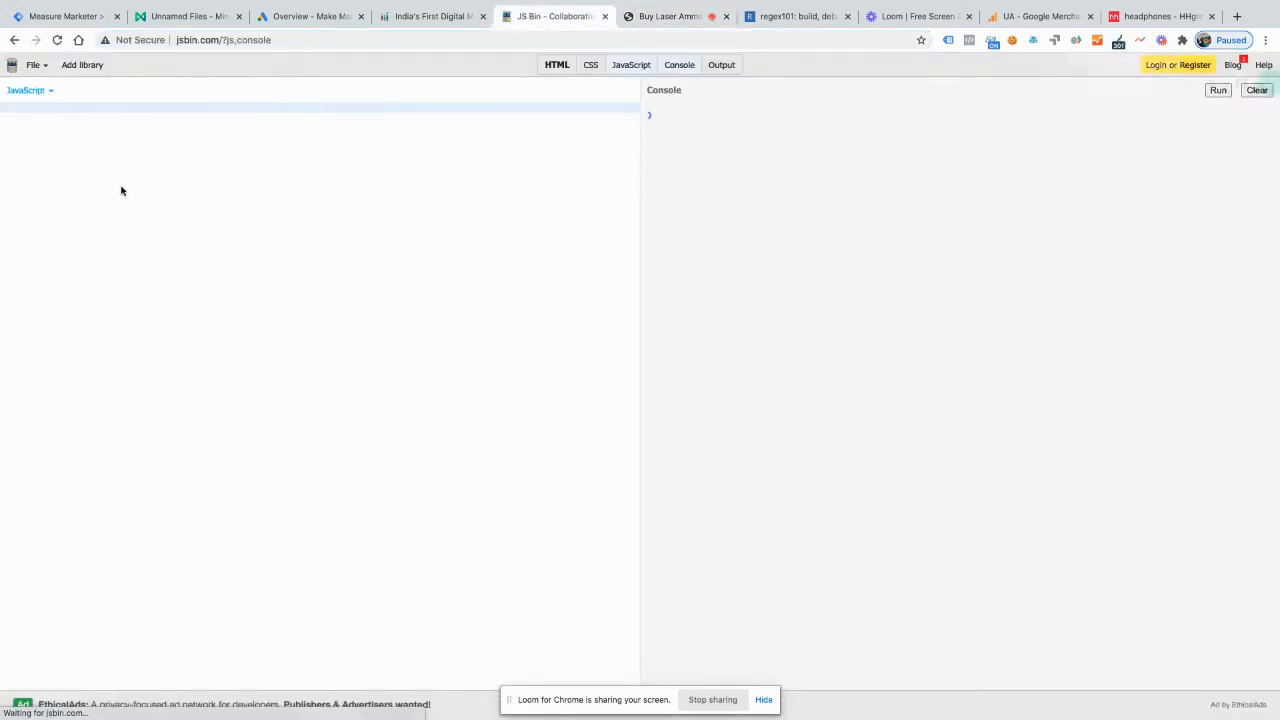
text(var )
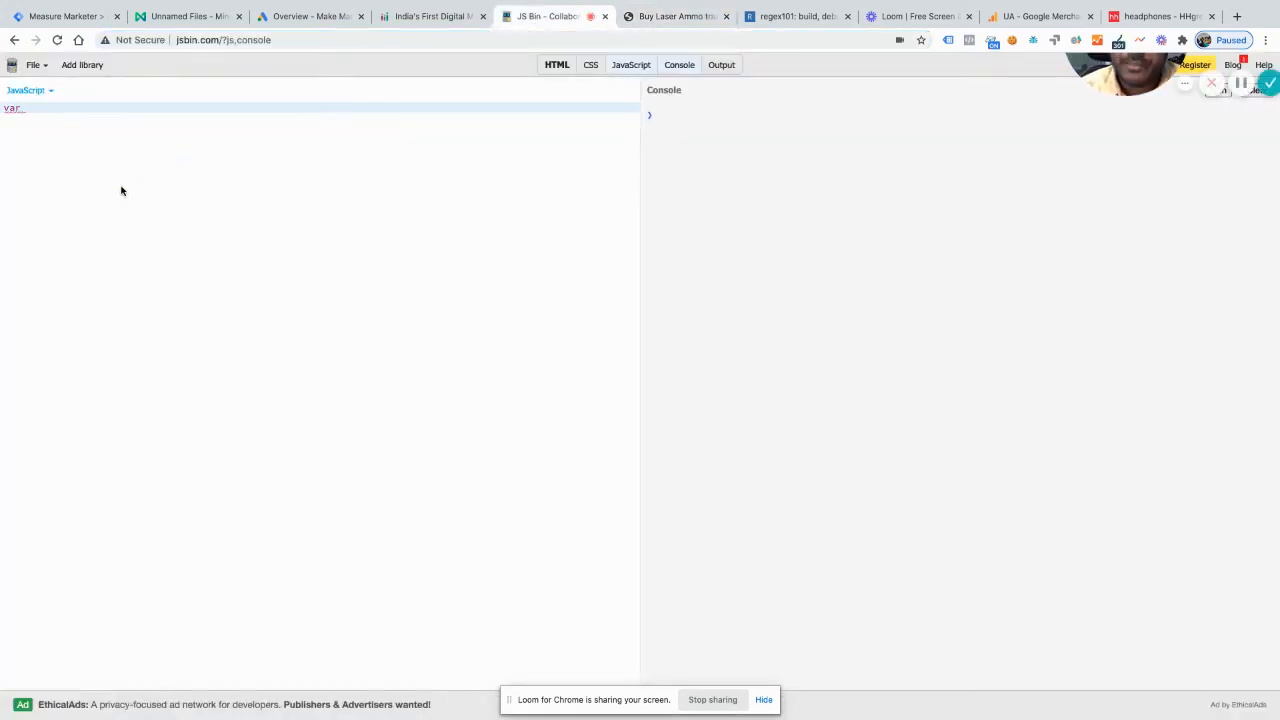
text(regex =)
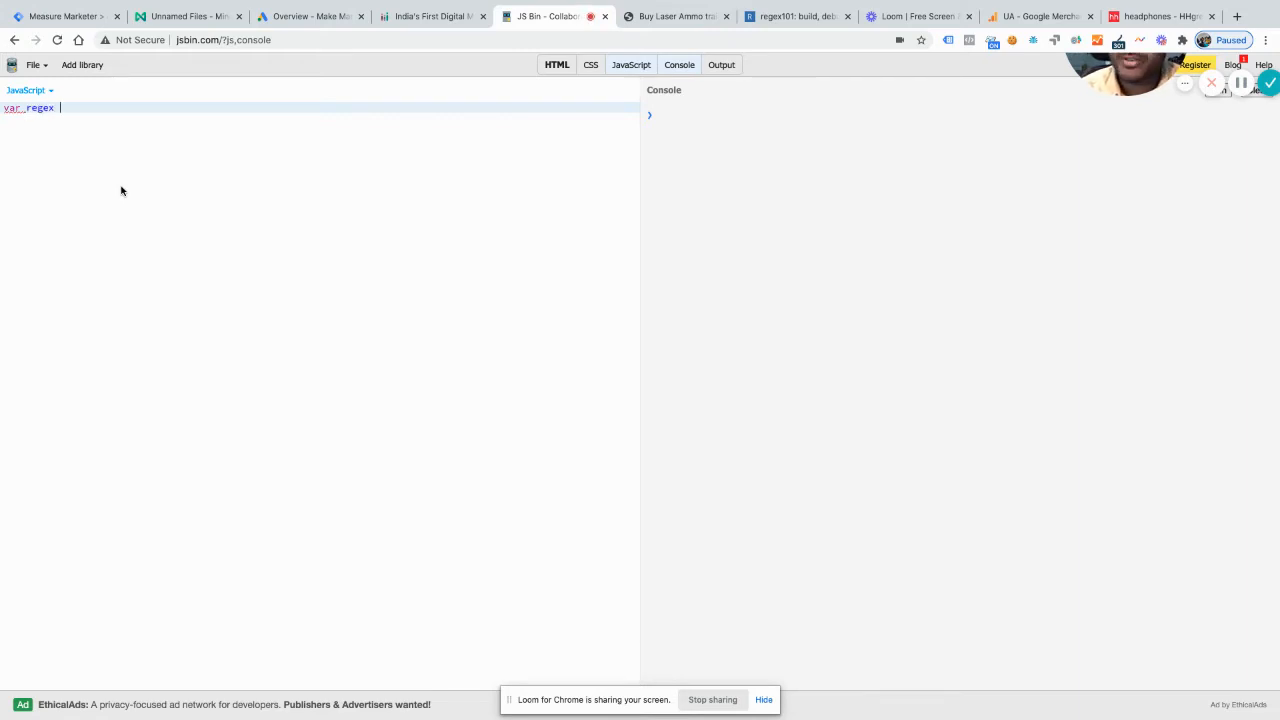
Step: Return to the Laser Ammo search results, reload the page and copy its full URL
click(680, 16)
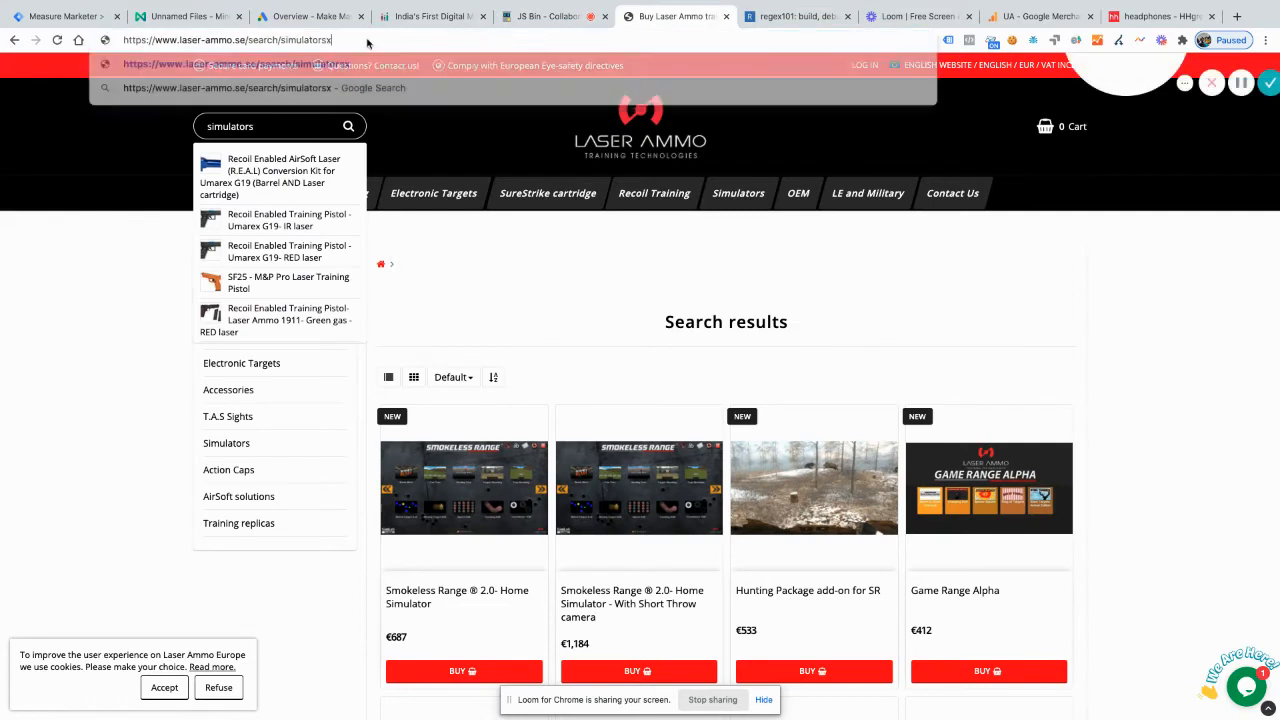
text(x)
key(BackSpace)
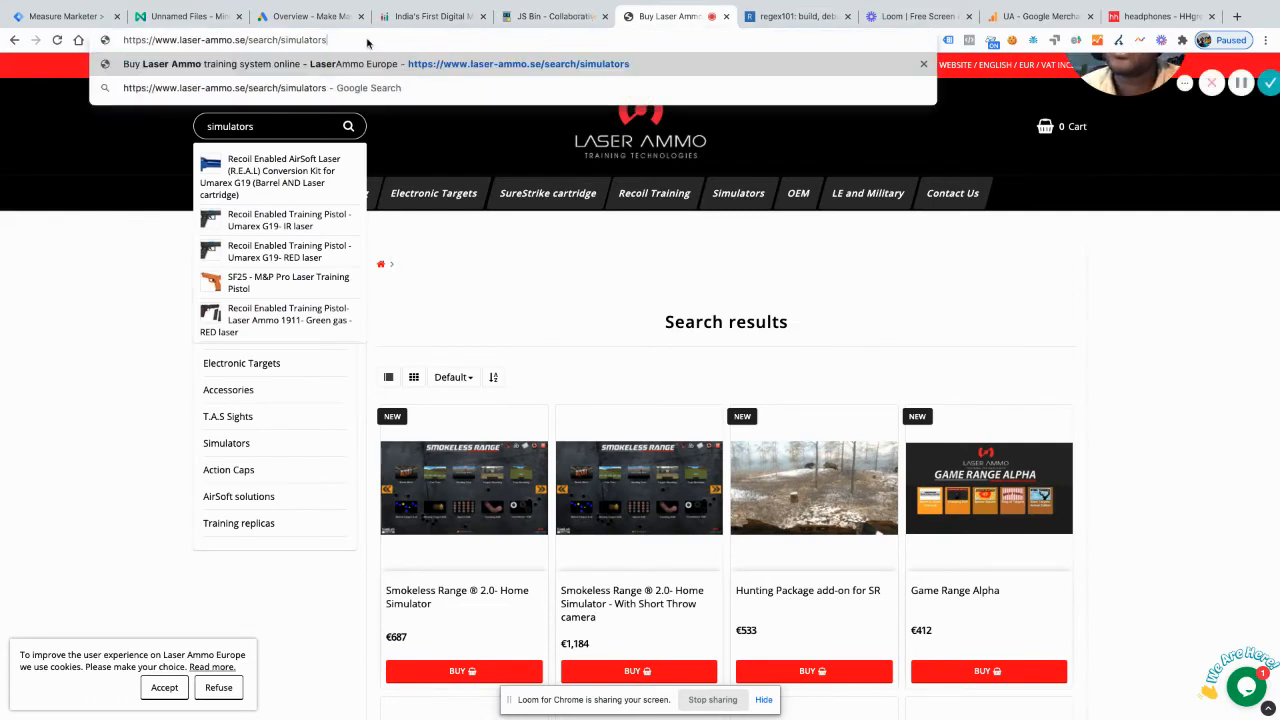
key(Return)
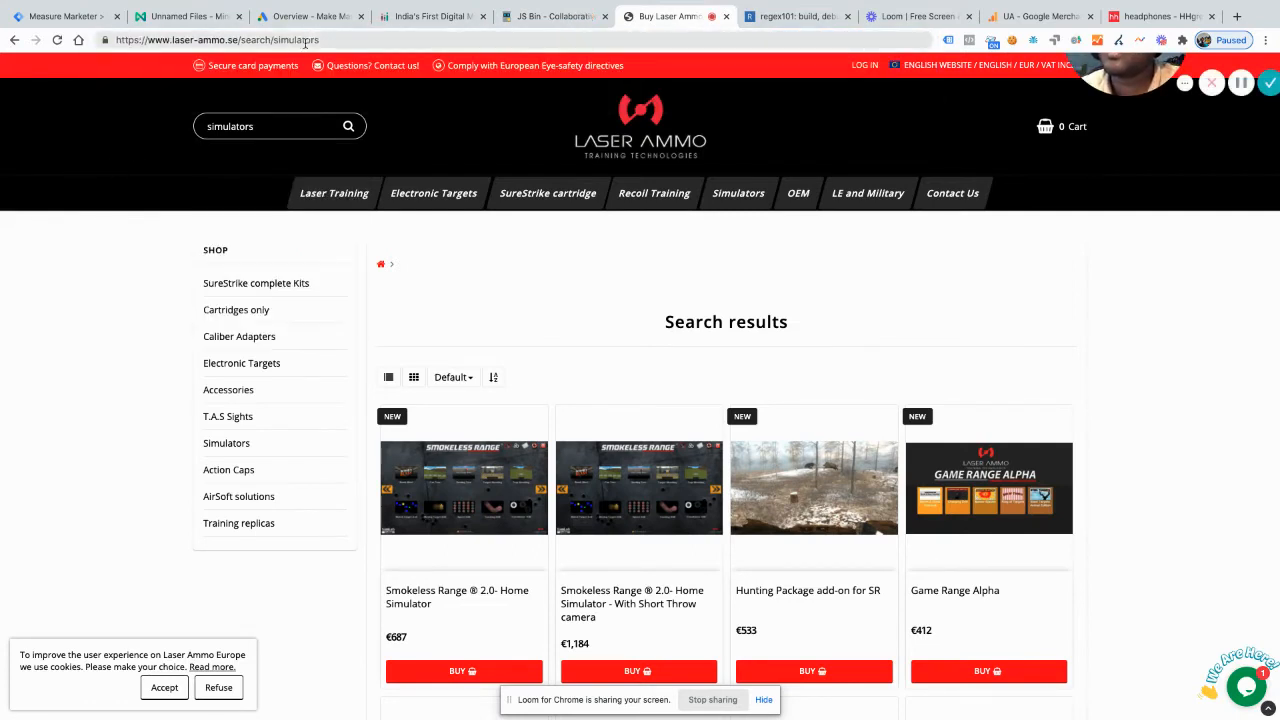
click(305, 42)
key(ctrl+c)
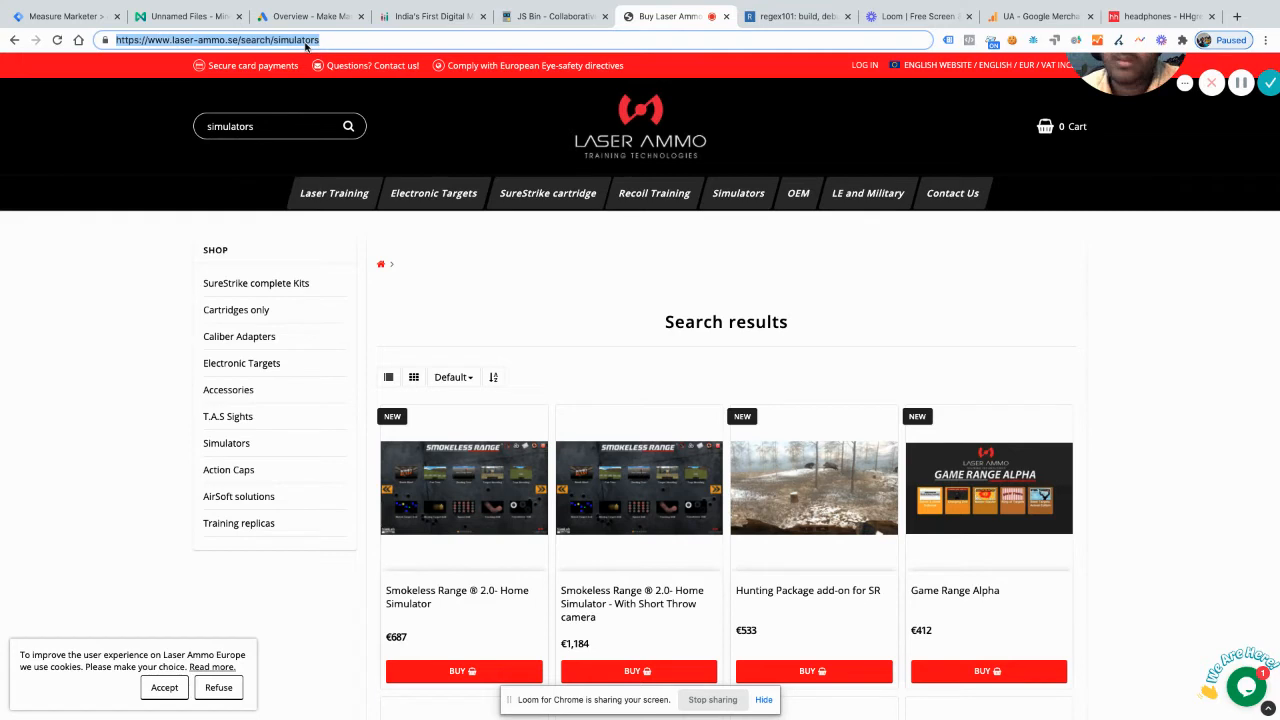
click(556, 16)
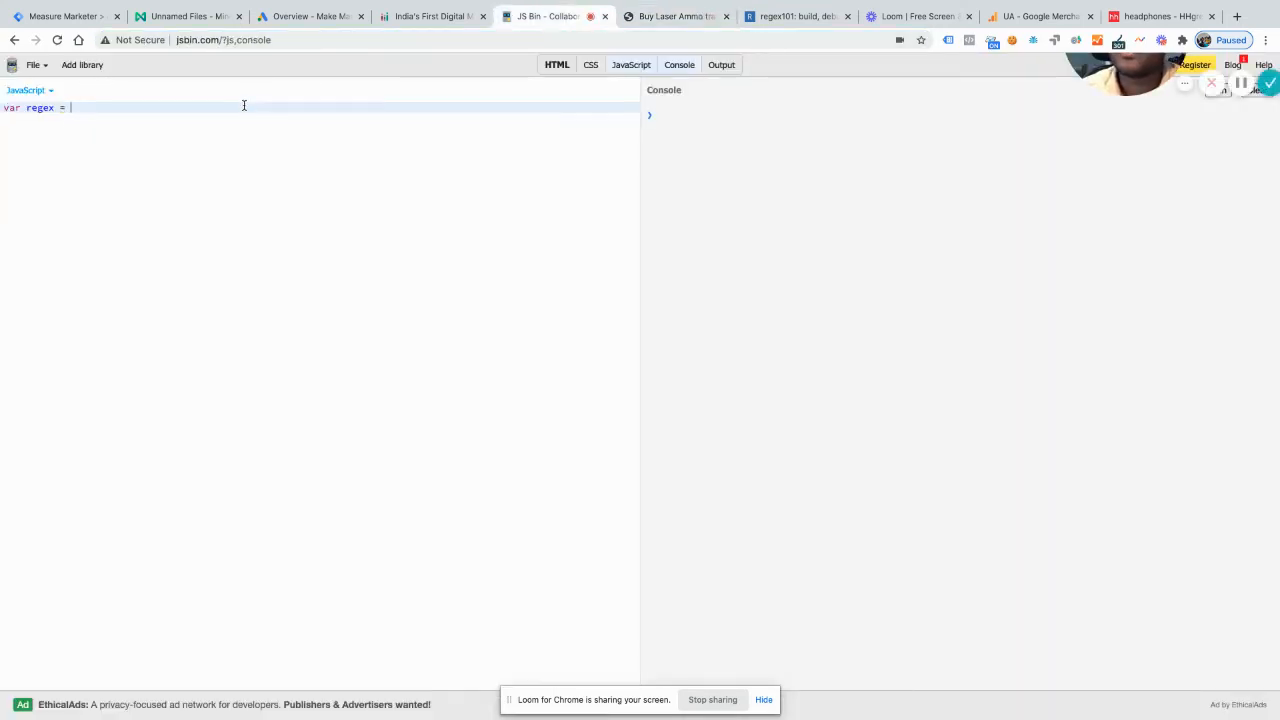
key(Return)
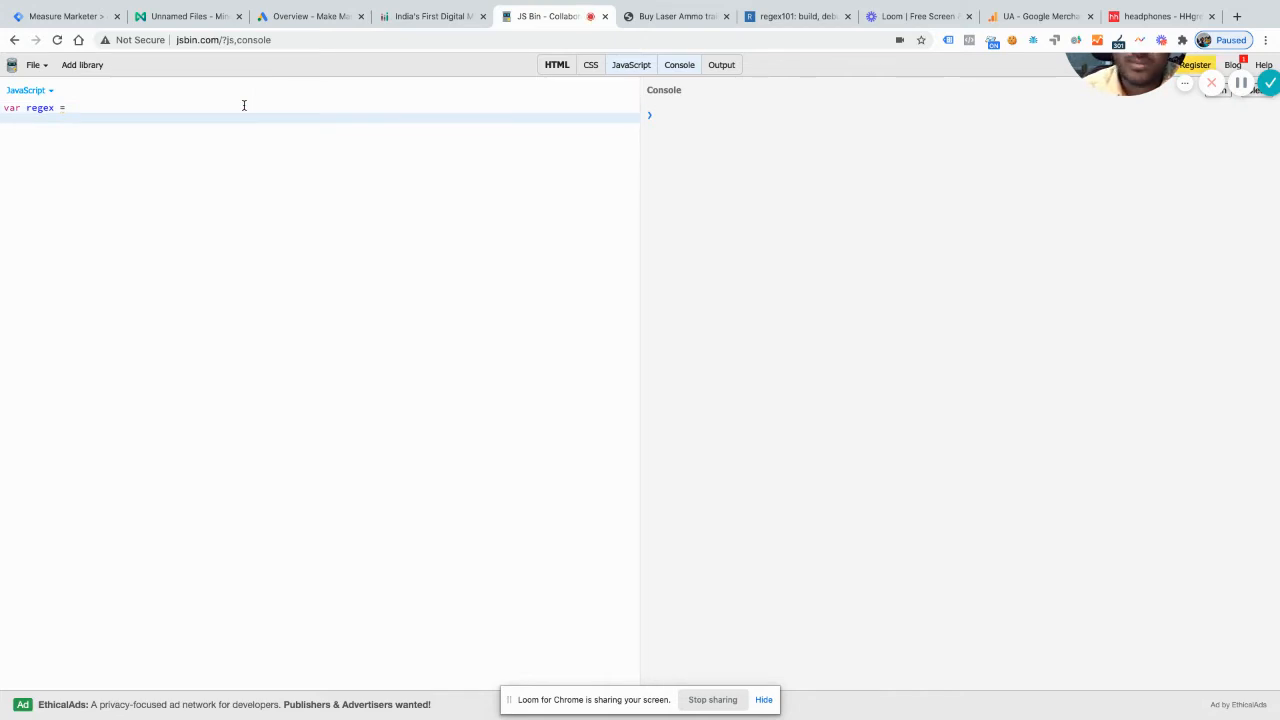
text(var pa)
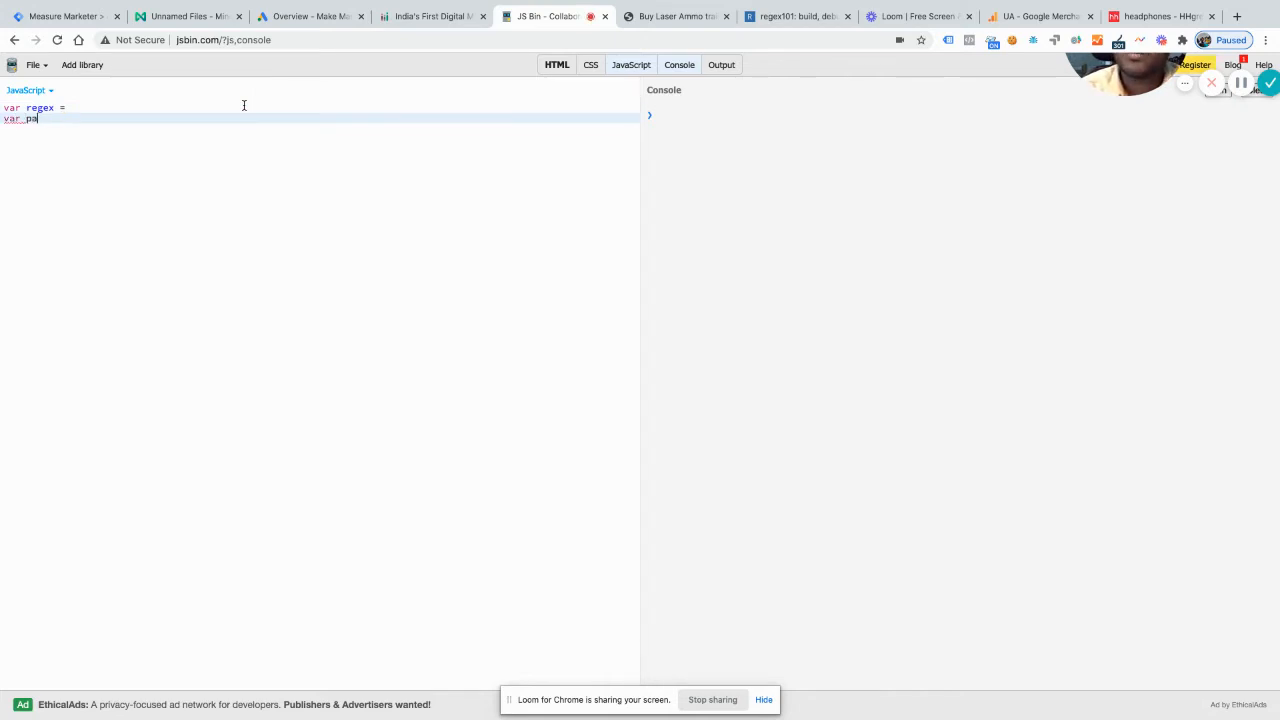
text(ge )
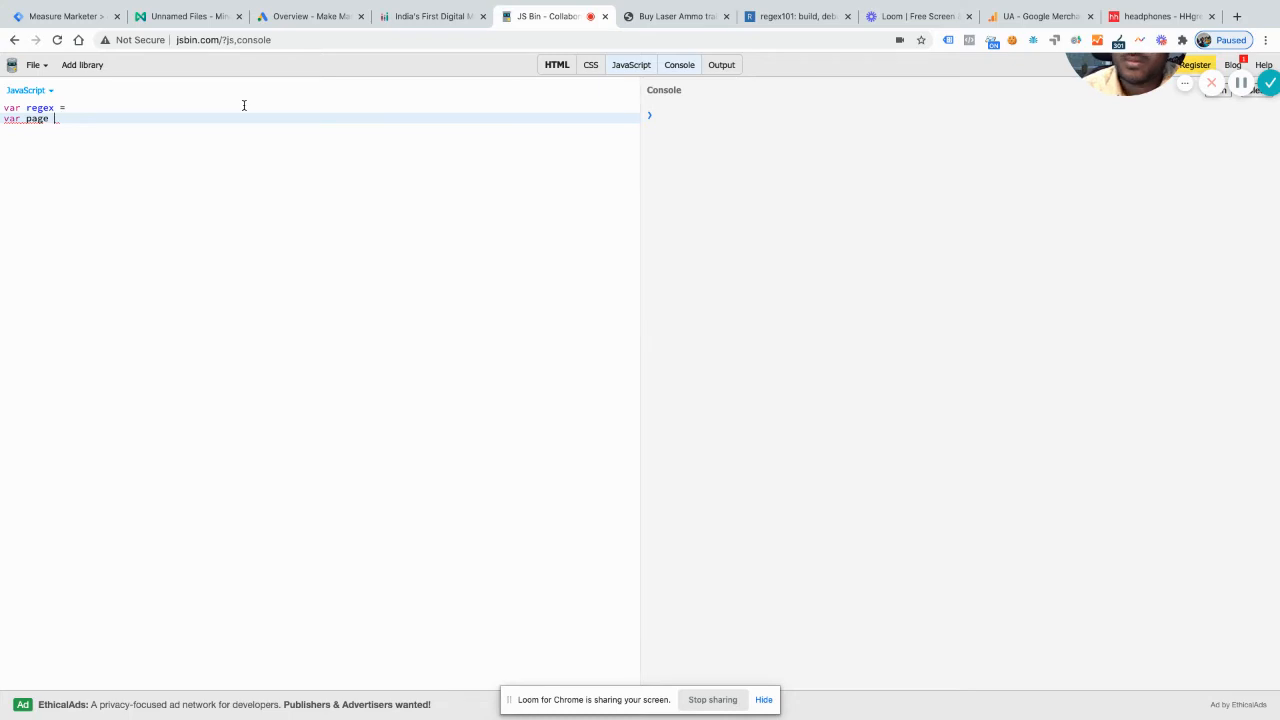
text(= ")
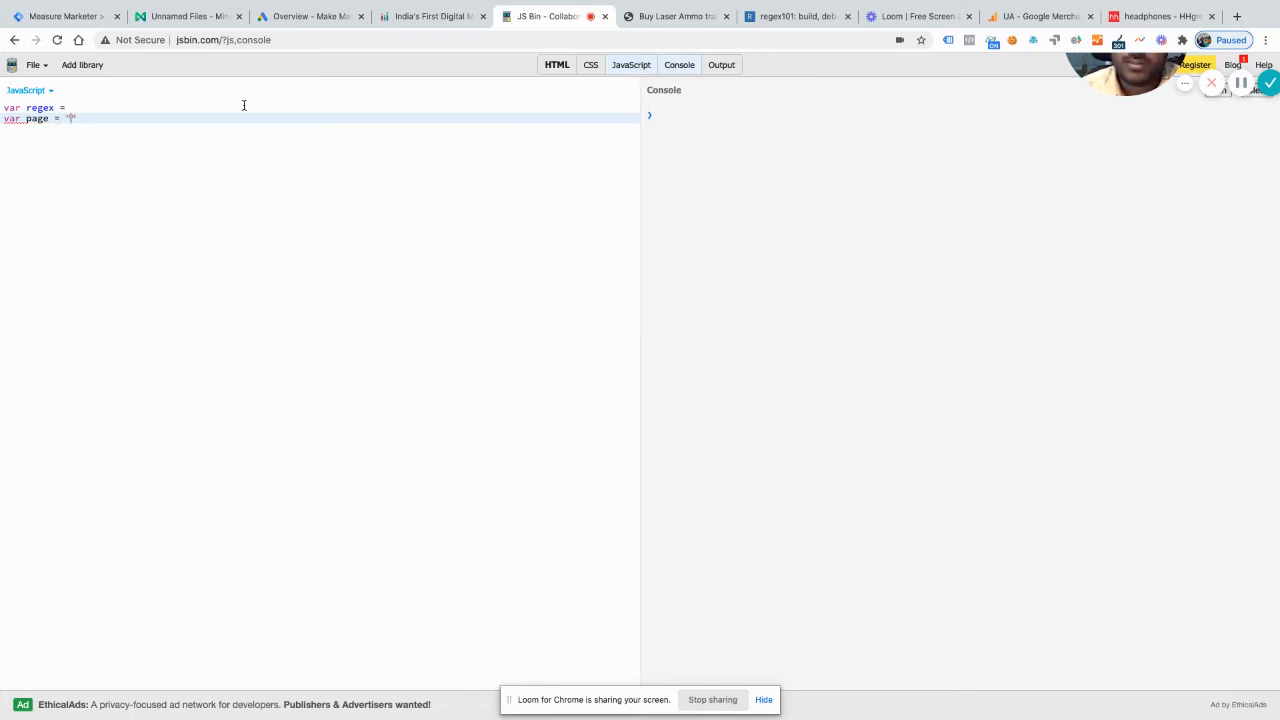
key(ctrl+v)
text(";)
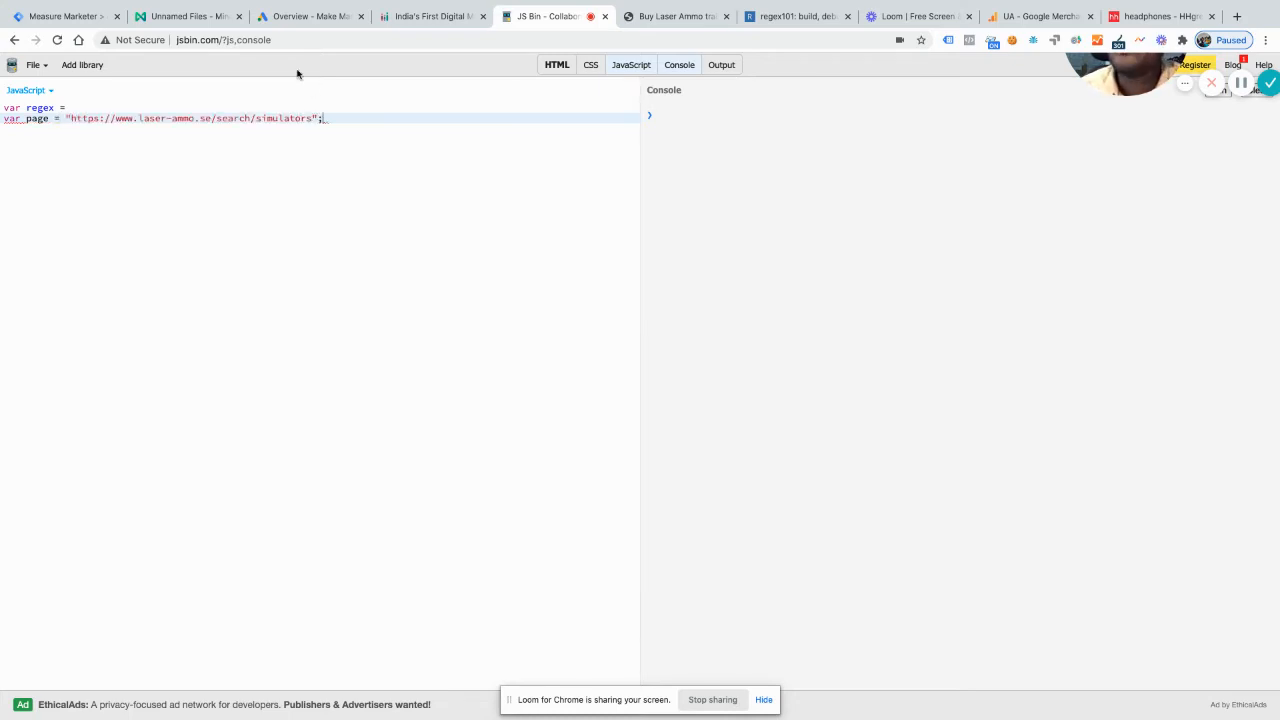
Step: Assign the pattern /https:\/\/.*/ to the regex variable
click(165, 101)
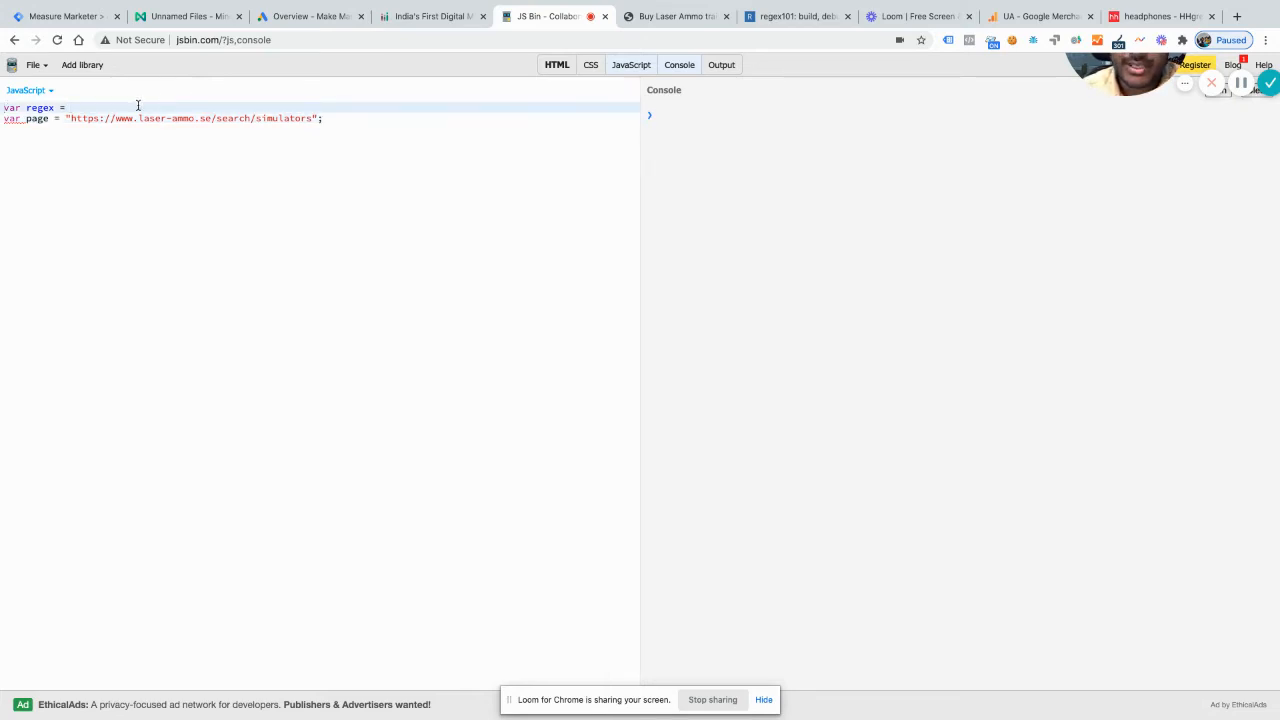
text(//)
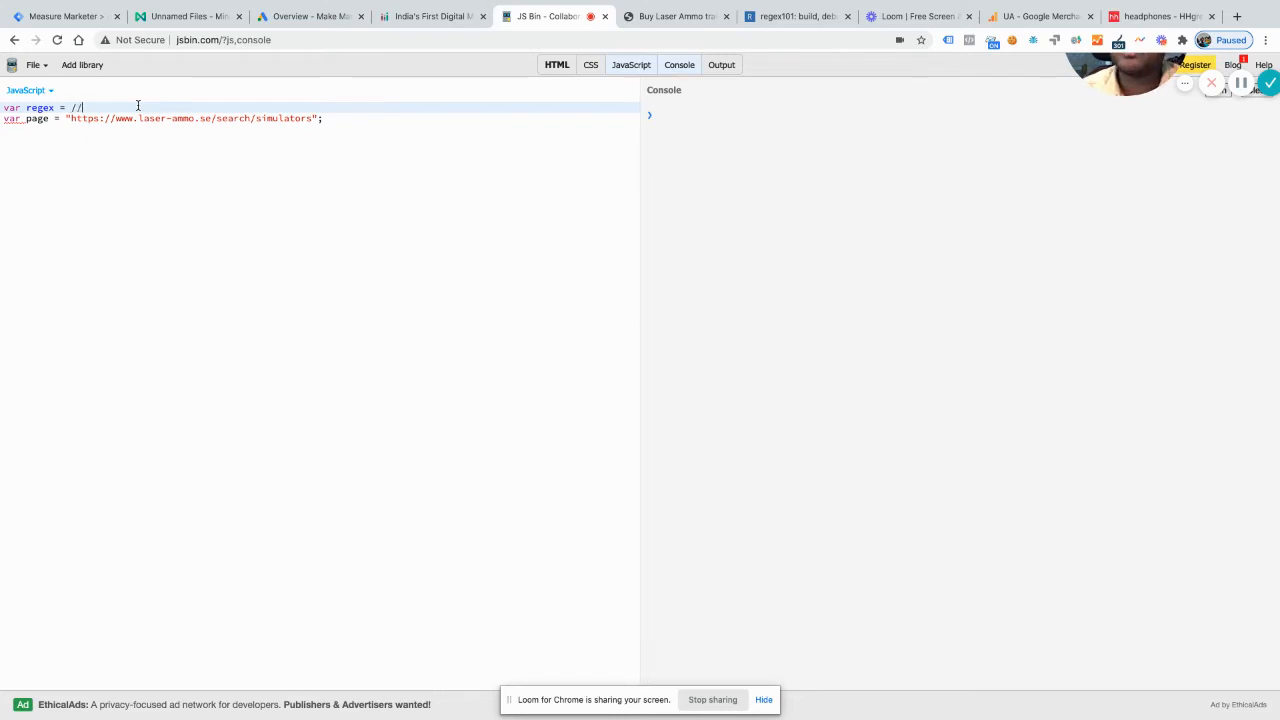
text(https:)
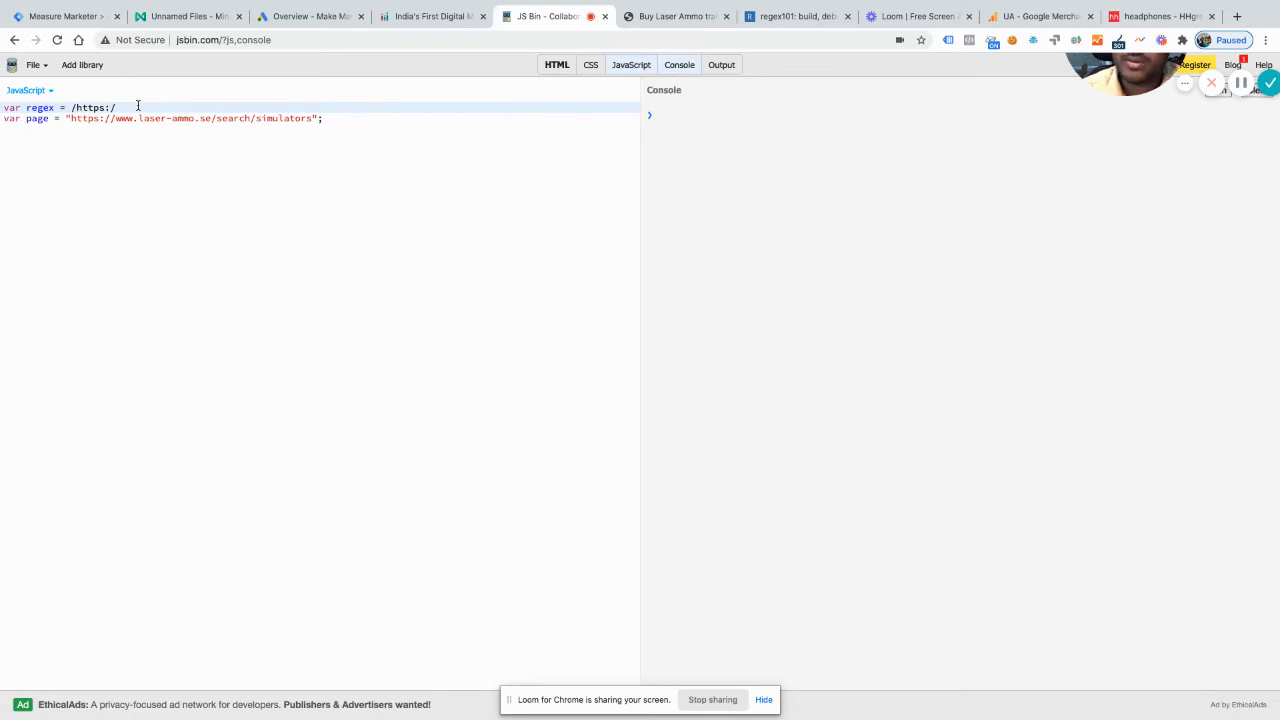
text(//)
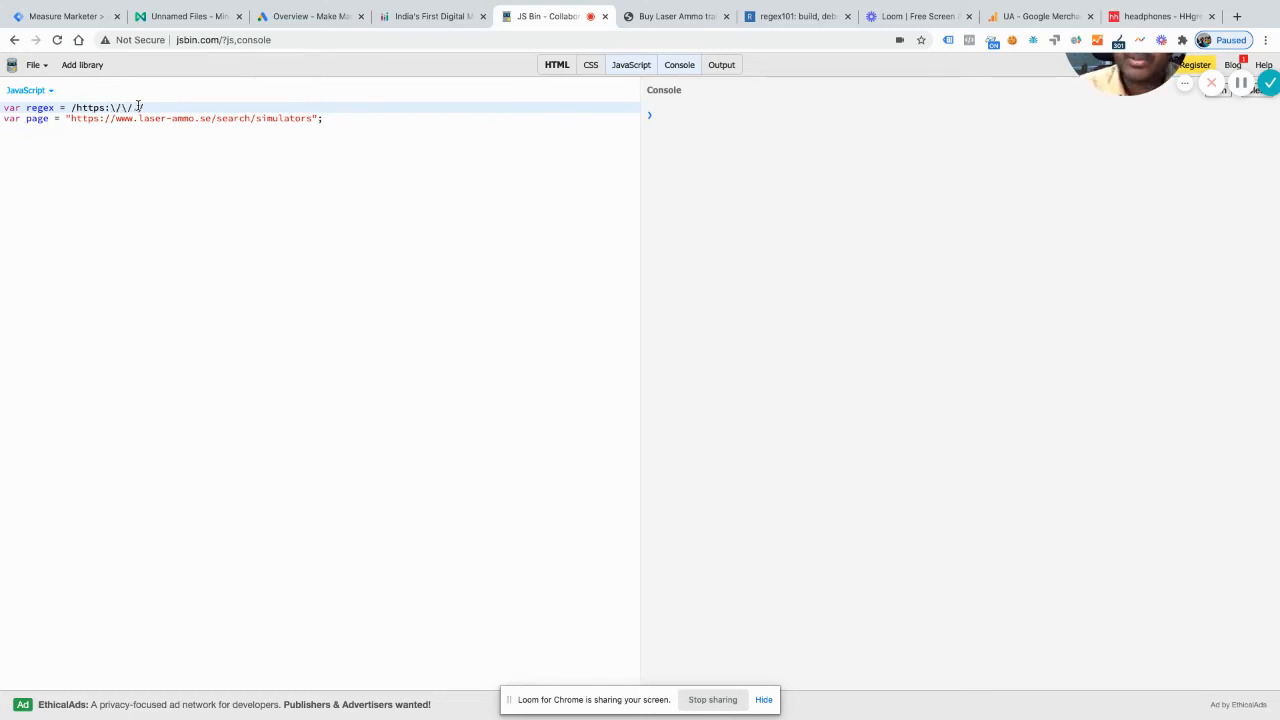
text(.*)
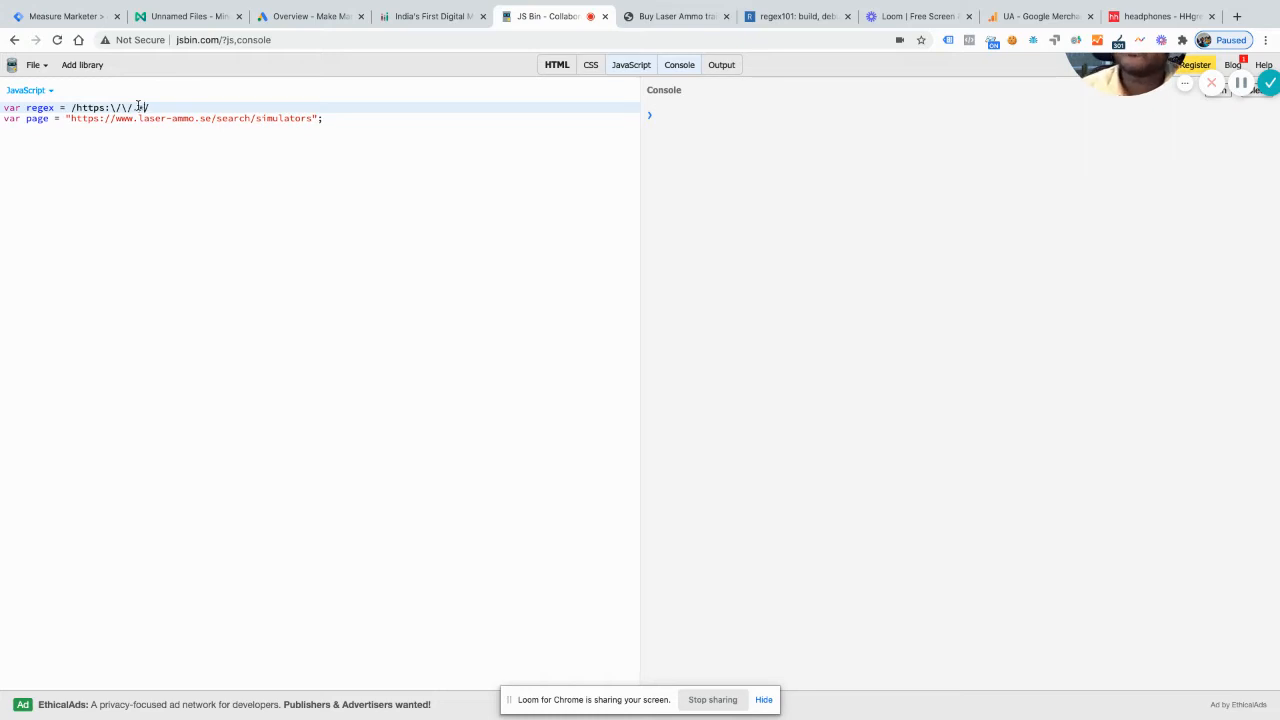
Step: Copy the page variable's URL string and replace the test string in regex101 with it
drag(164, 118, 64, 120)
key(ctrl+c)
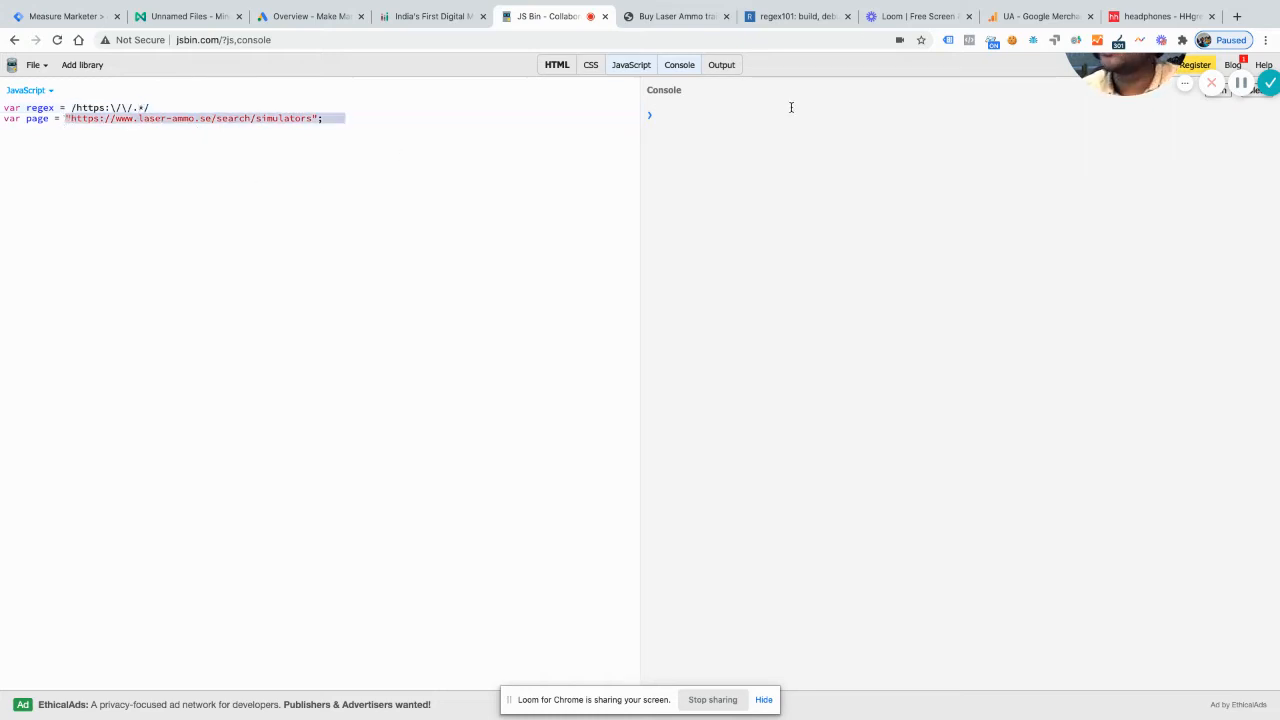
click(785, 16)
click(358, 192)
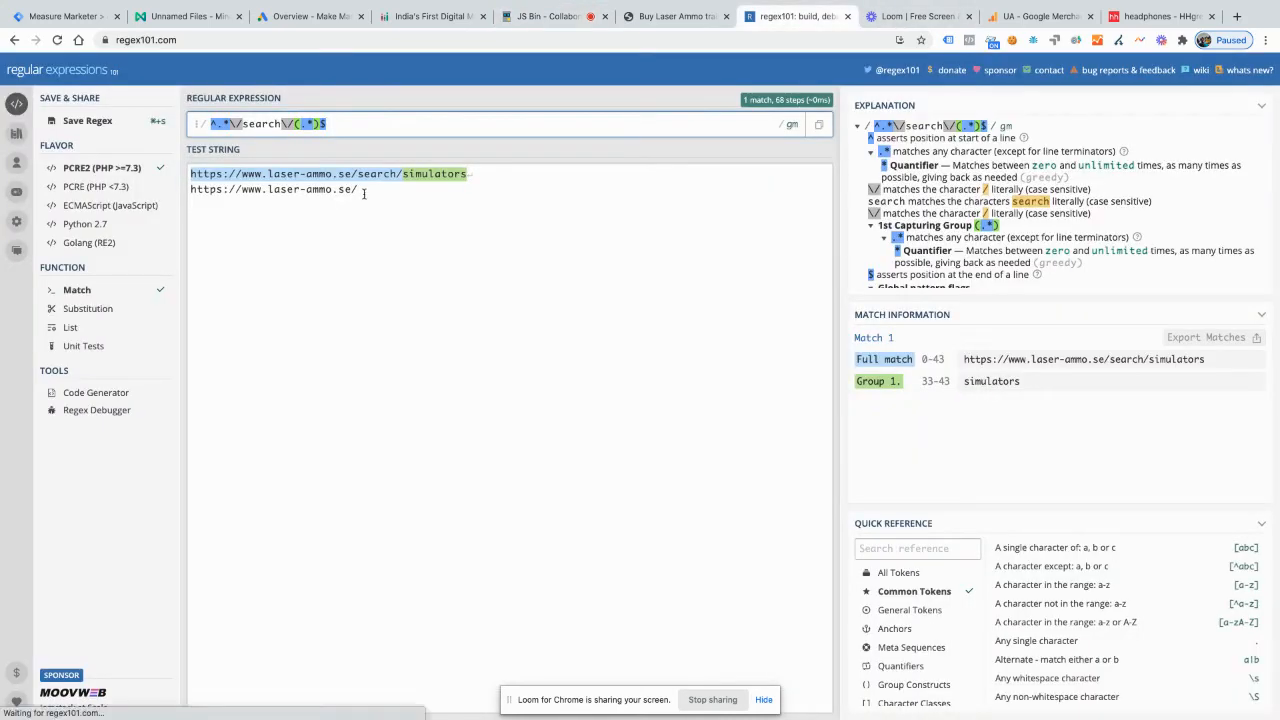
key(ctrl+a)
key(BackSpace)
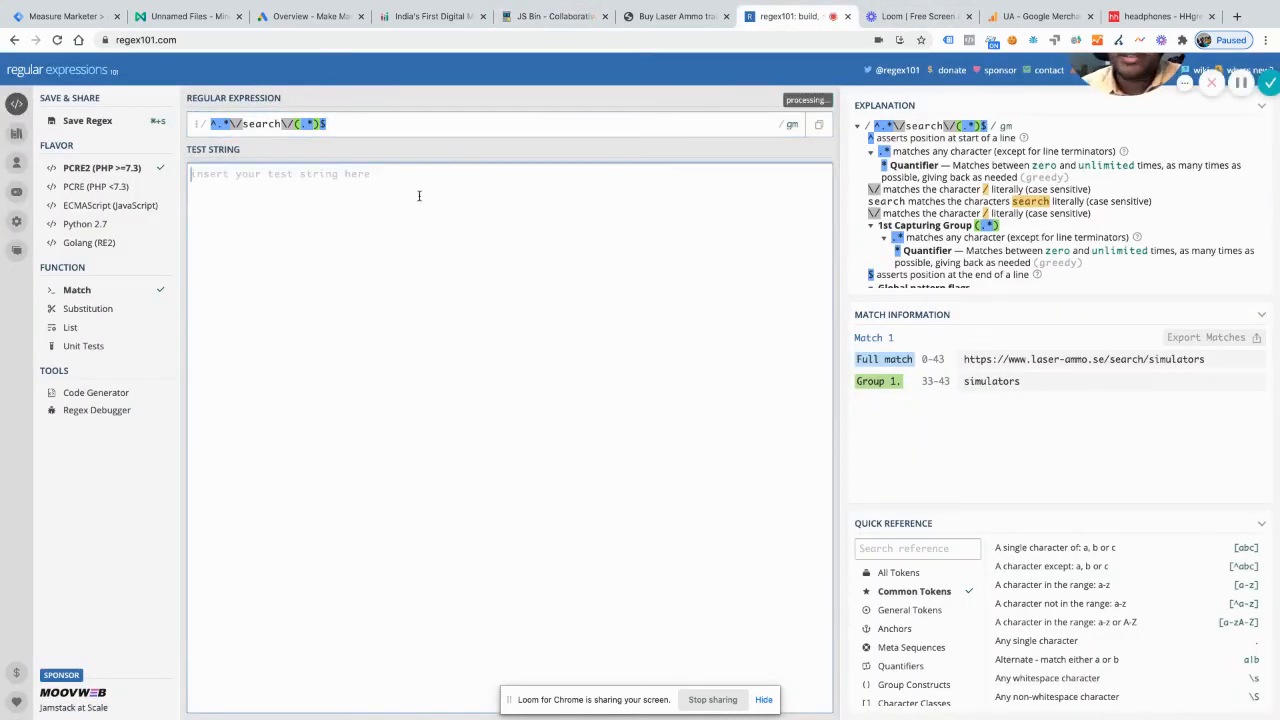
key(ctrl+v)
Step: Replace the regular expression with https:\/\/.* to match the start of the URL
click(404, 126)
key(ctrl+a)
key(BackSpace)
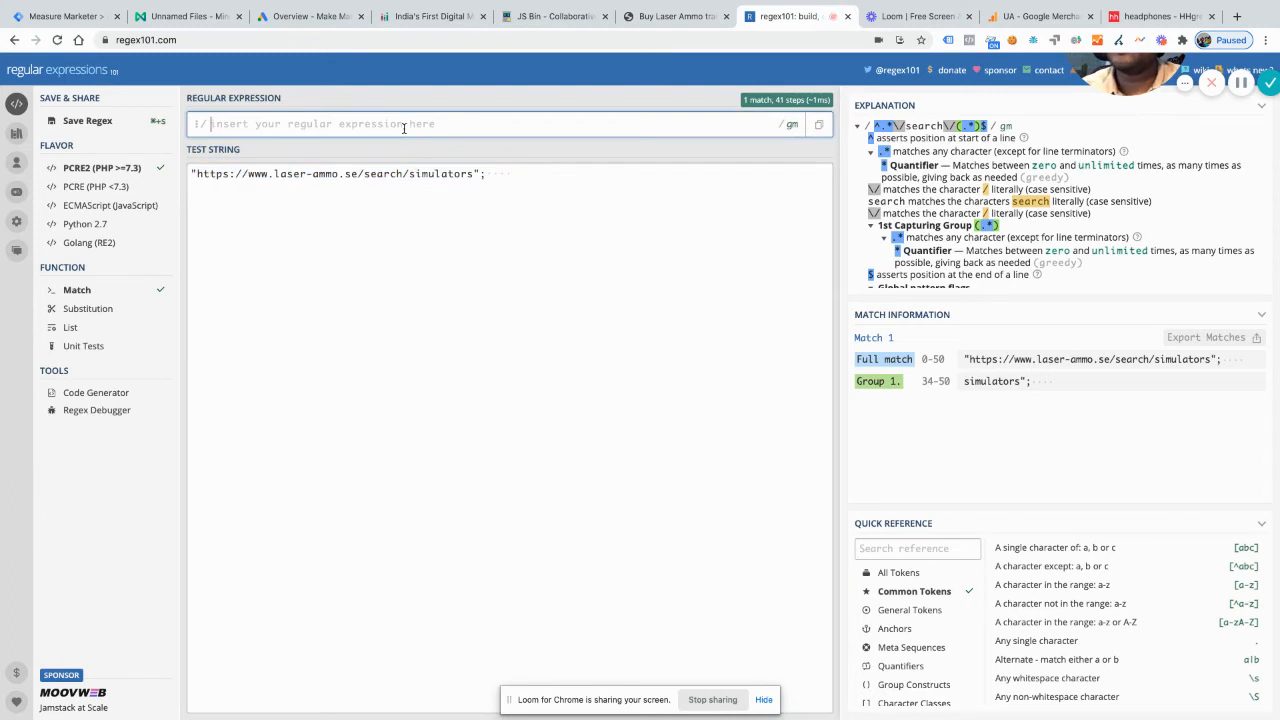
text(htt)
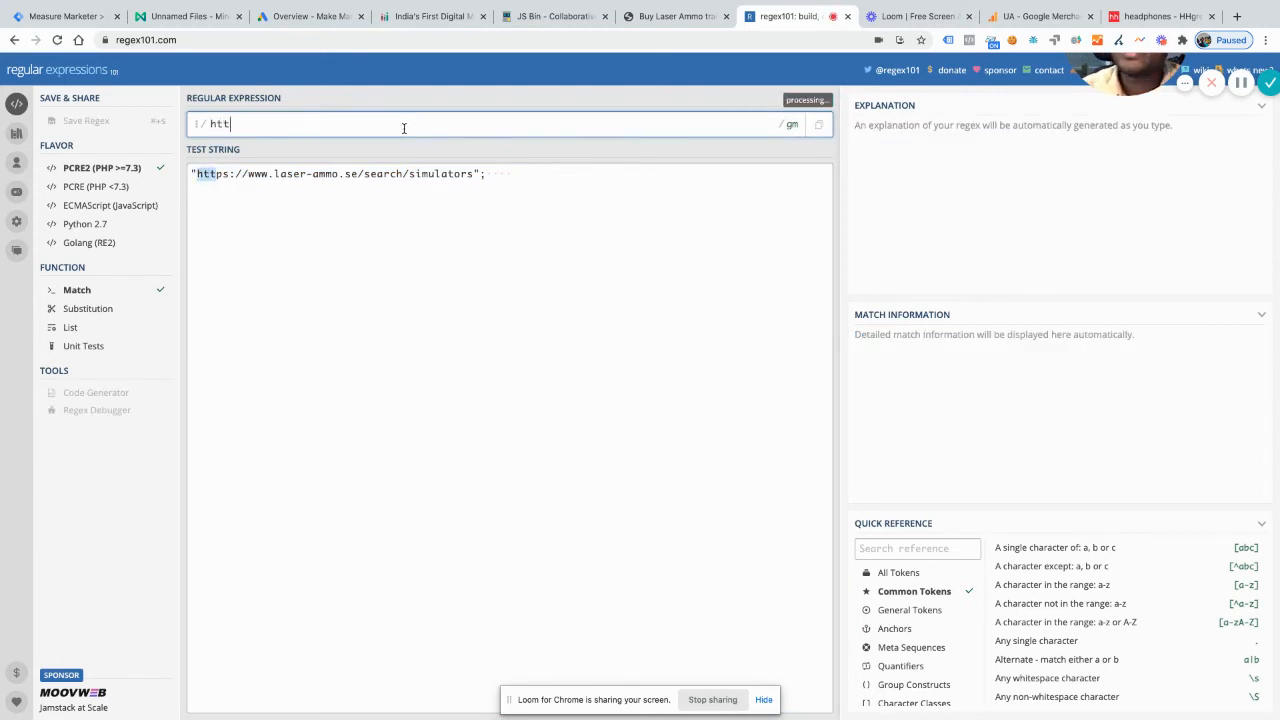
text(ps:\/\/)
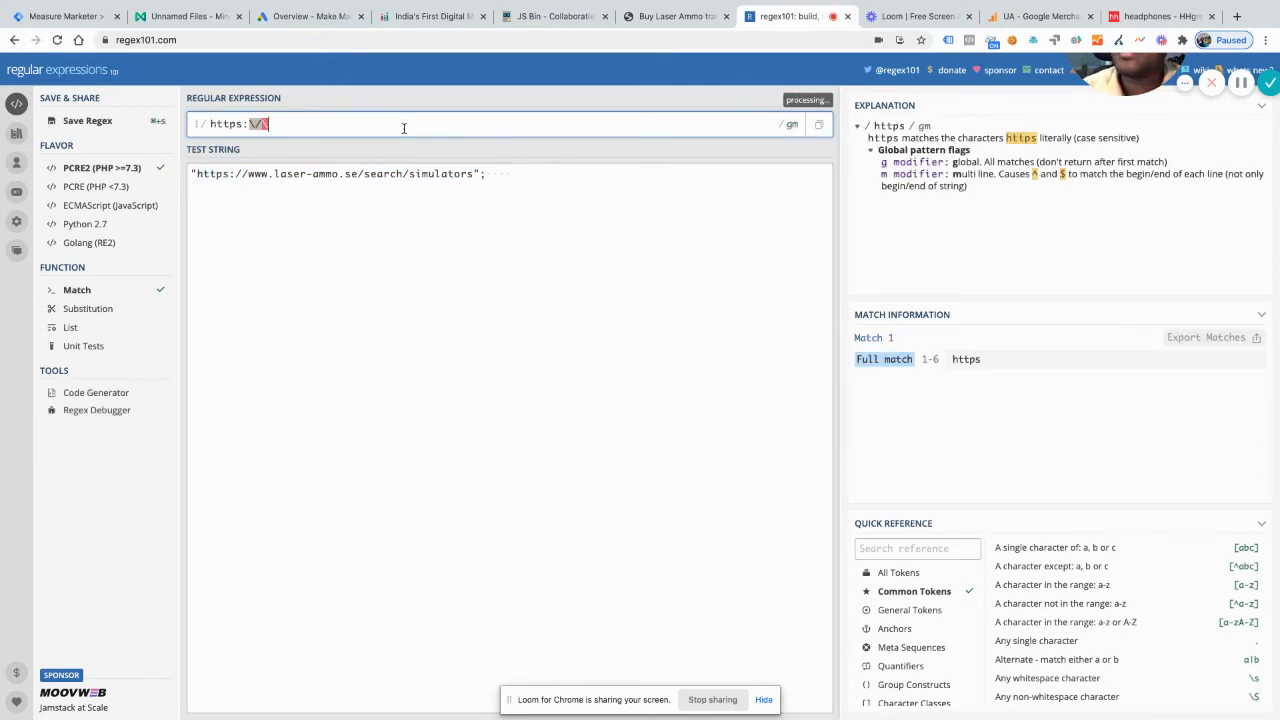
text(.*)
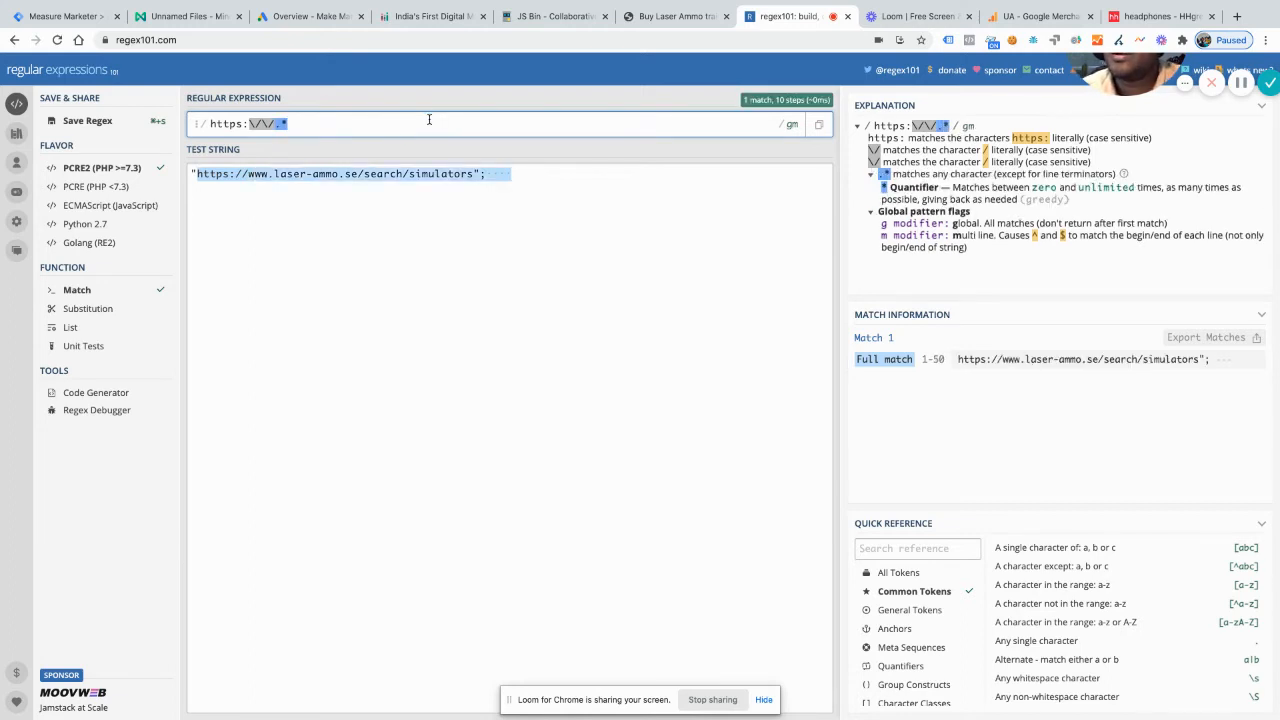
text(\/)
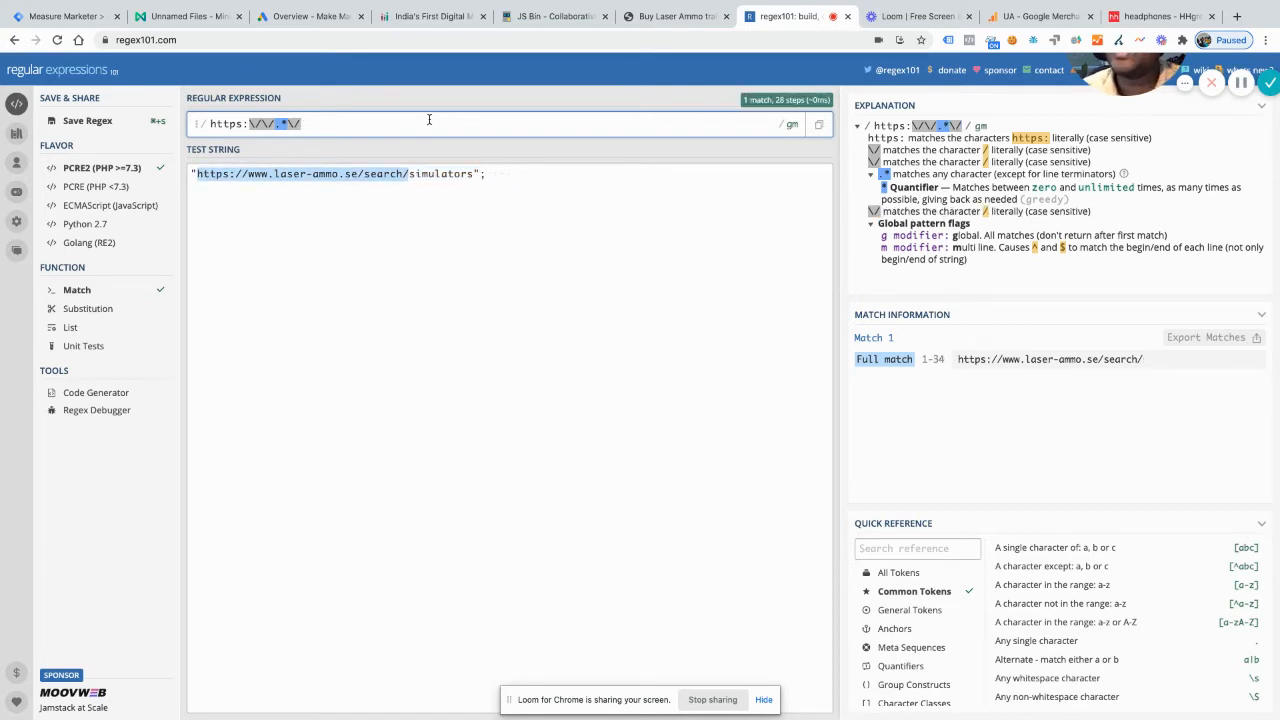
text(sear)
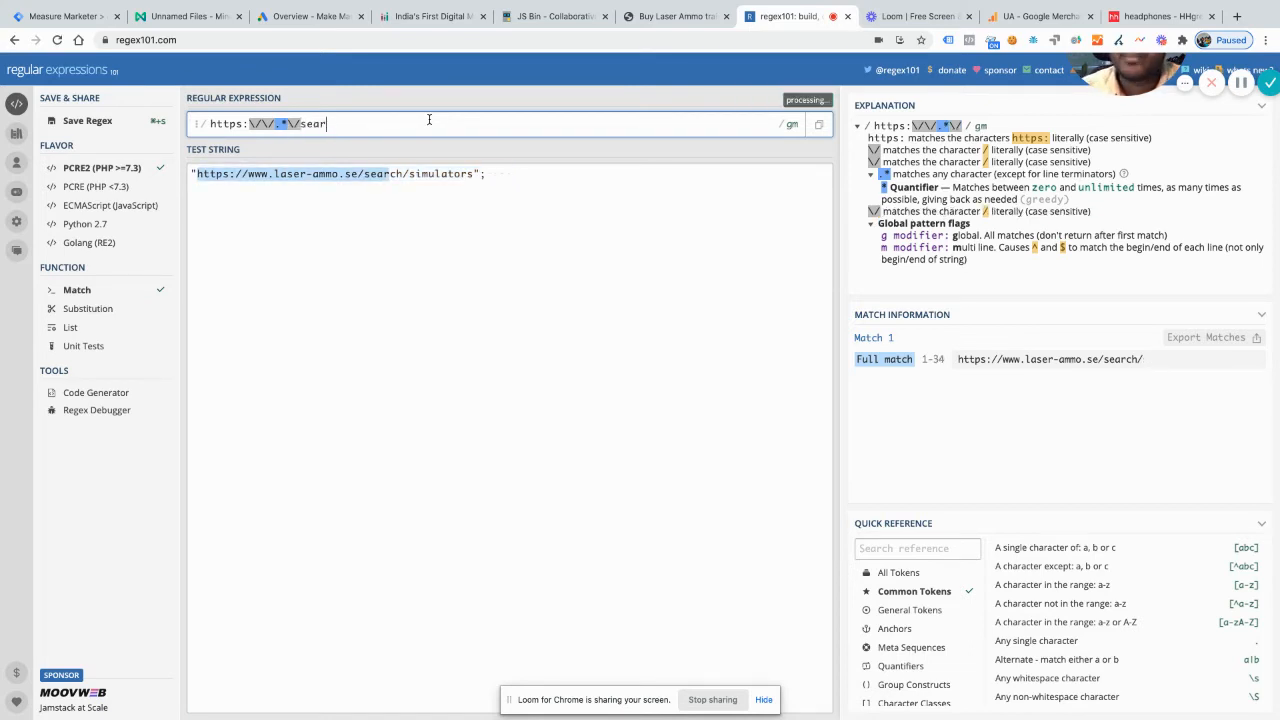
text(ch\/)
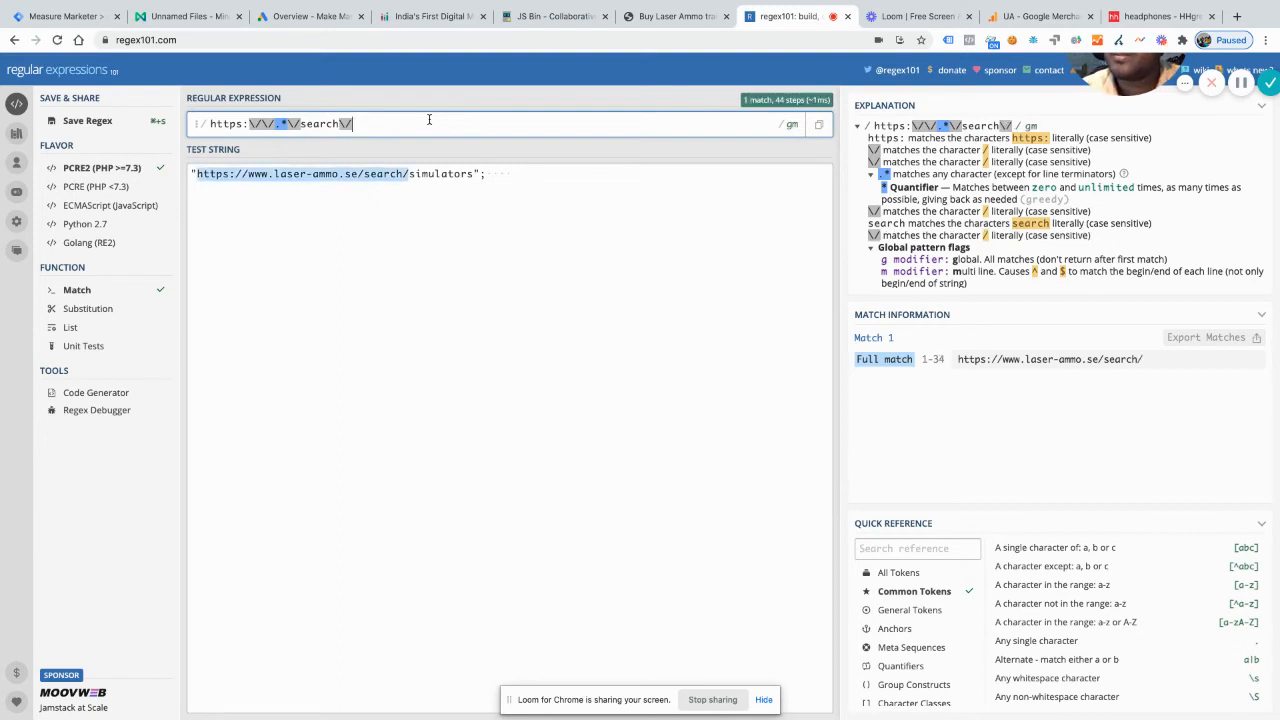
text((.)
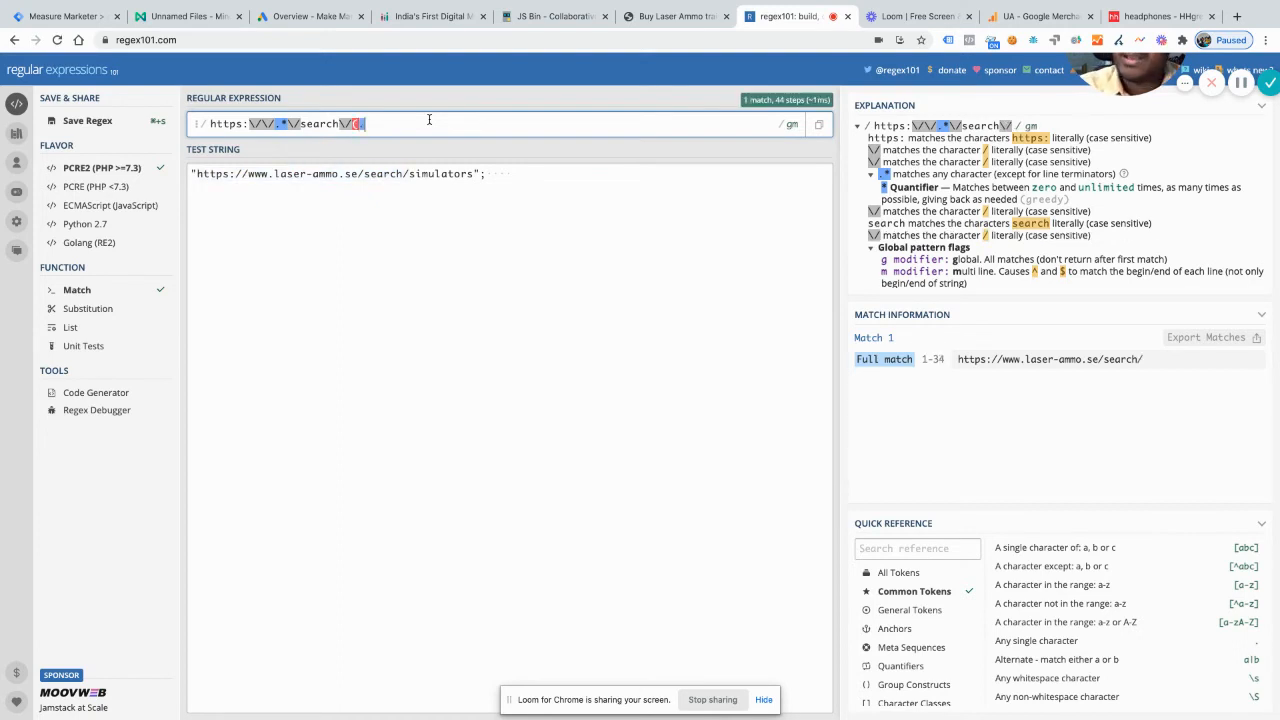
text())
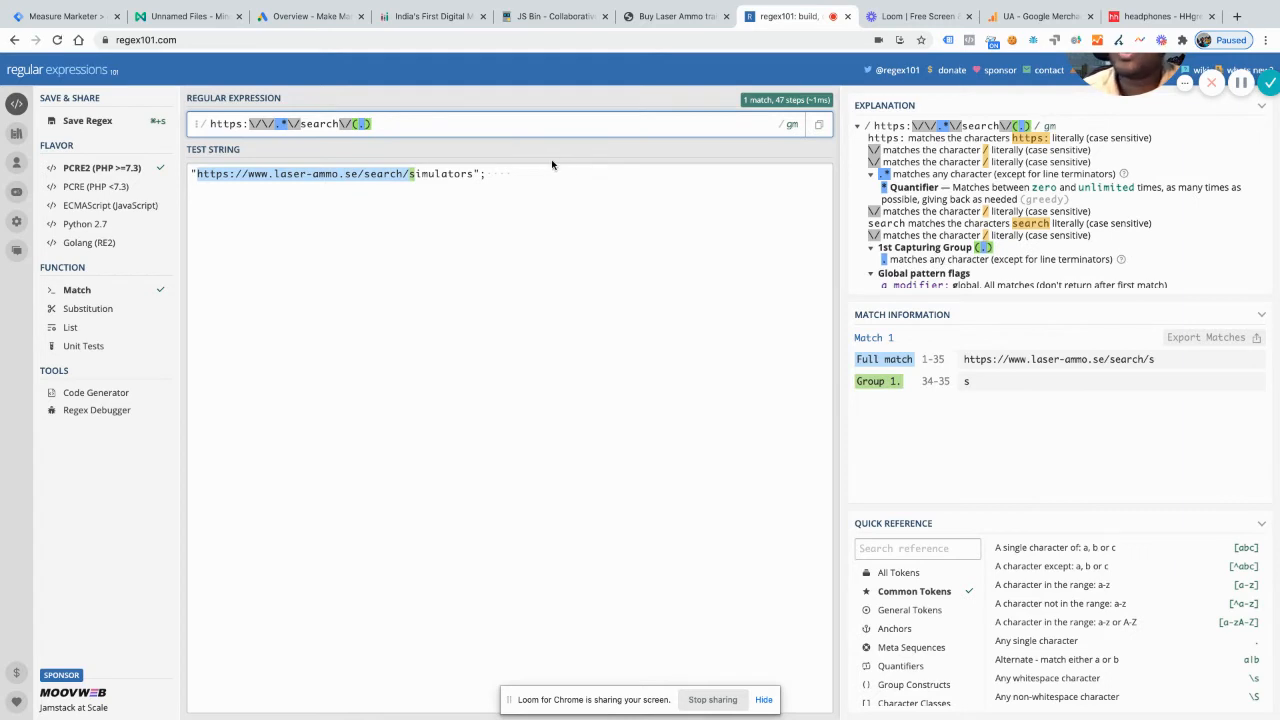
Step: Extend the regular expression with \/search\/(.*) so that it captures everything after the search folder
key(Left)
text(*)
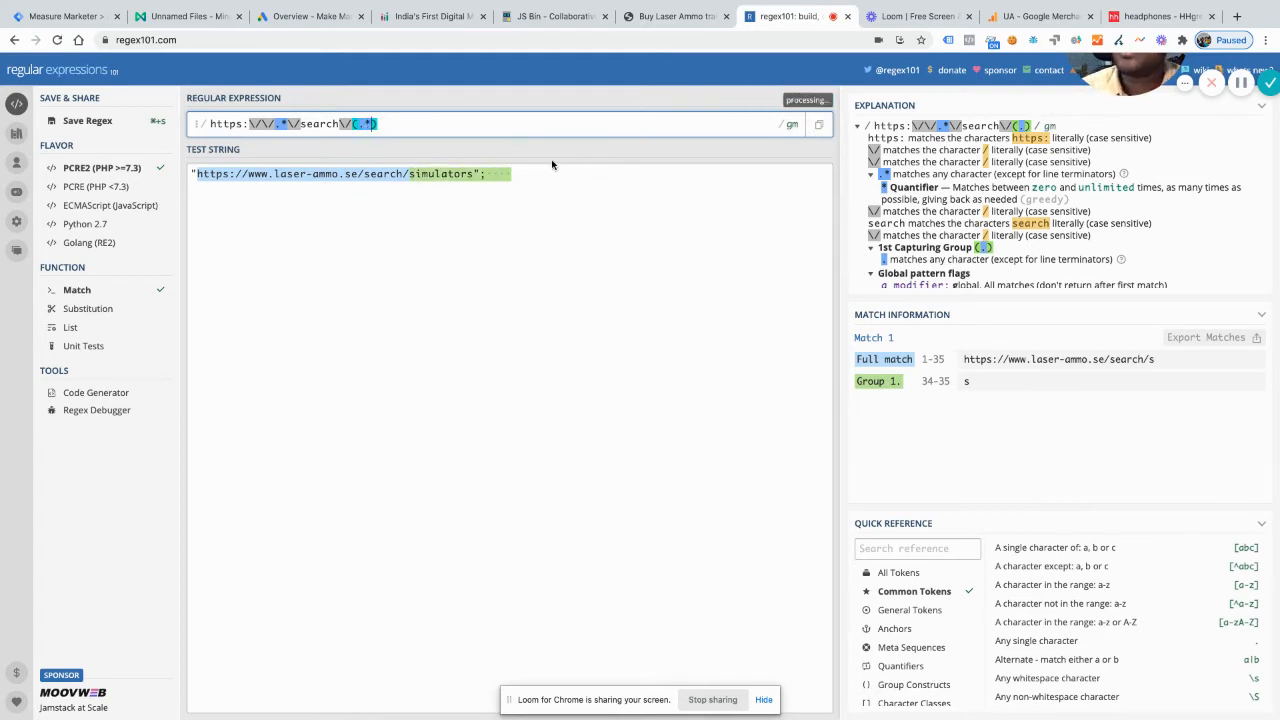
click(494, 174)
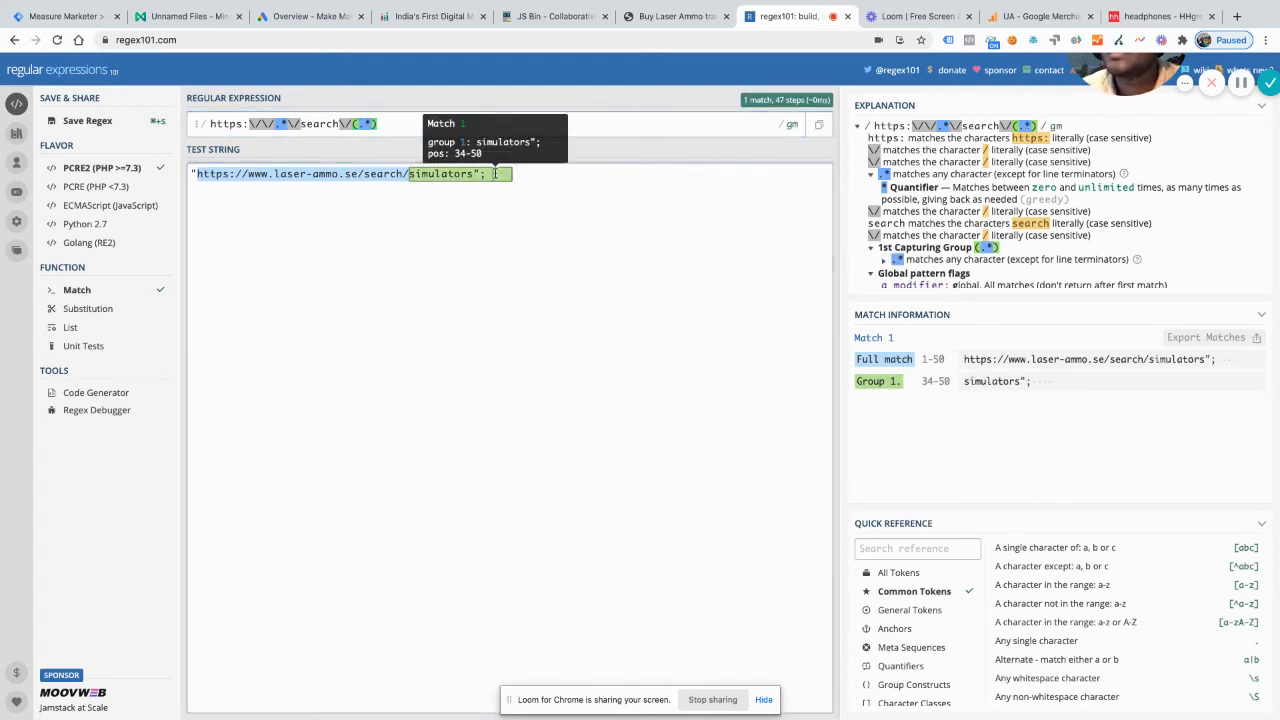
key(BackSpace)
key(BackSpace)
key(BackSpace)
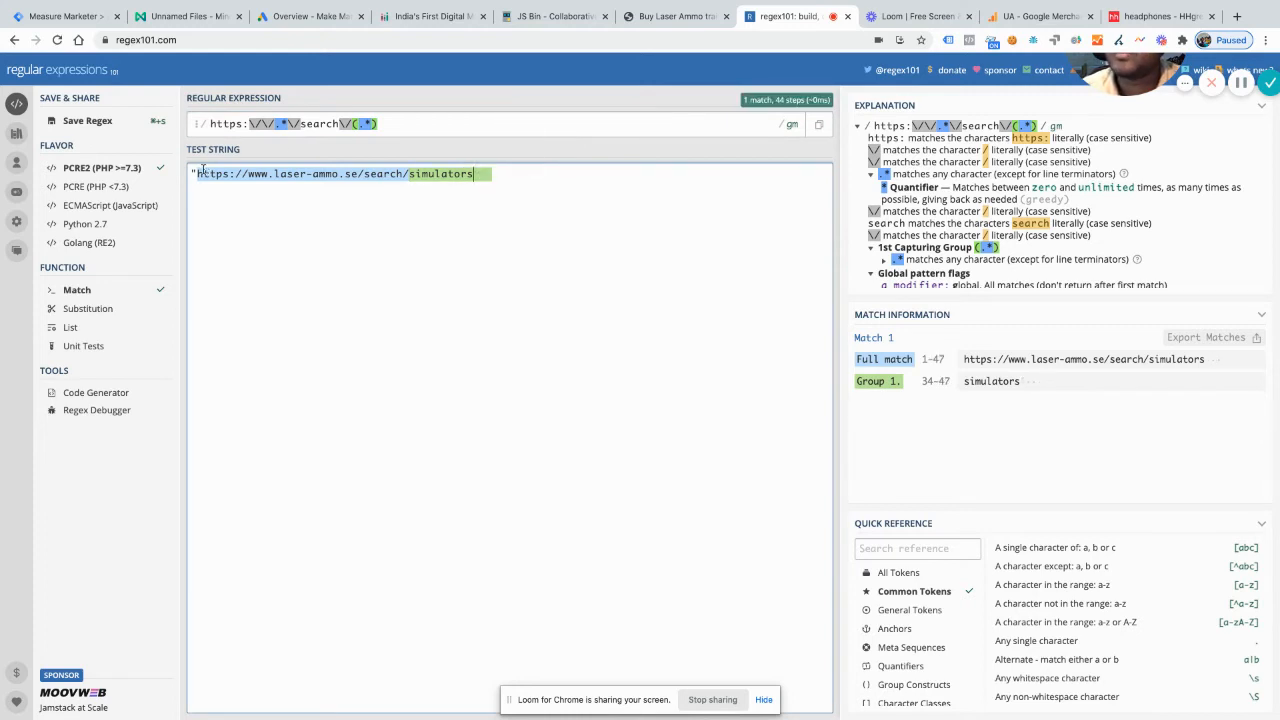
click(199, 173)
key(XF86AudioRaiseVolume)
key(BackSpace)
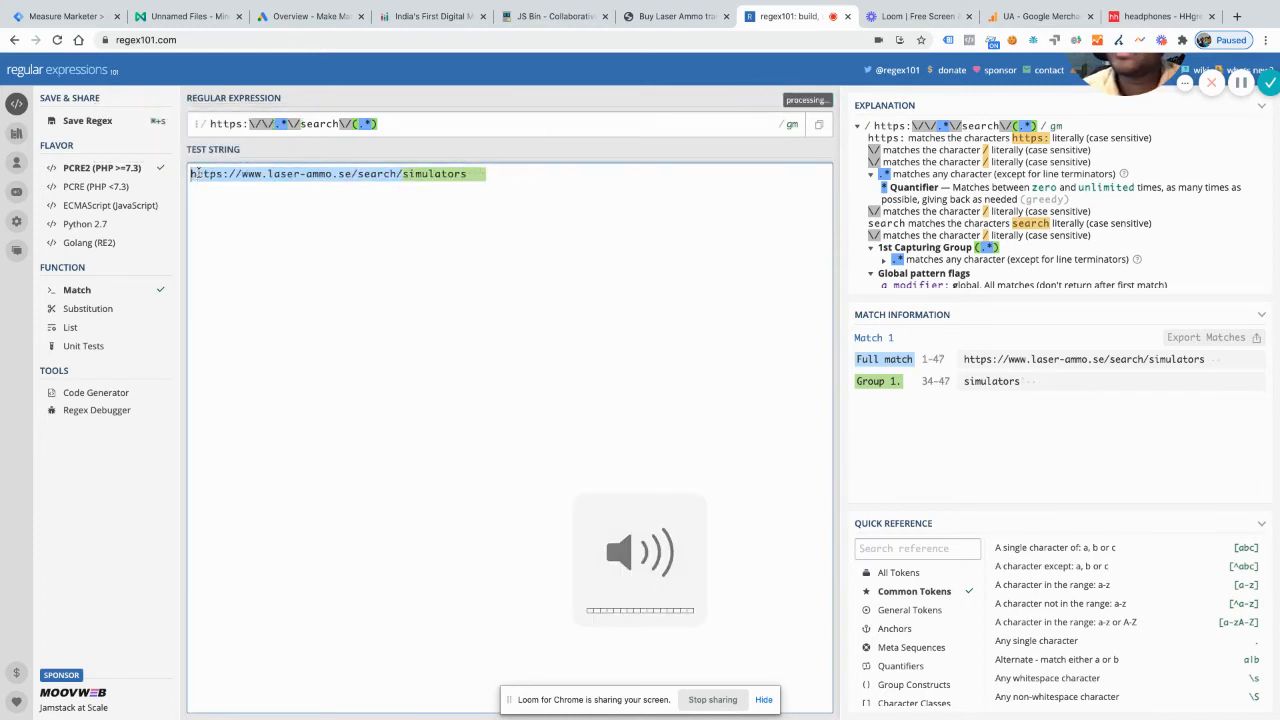
click(512, 170)
key(BackSpace)
key(BackSpace)
key(BackSpace)
key(BackSpace)
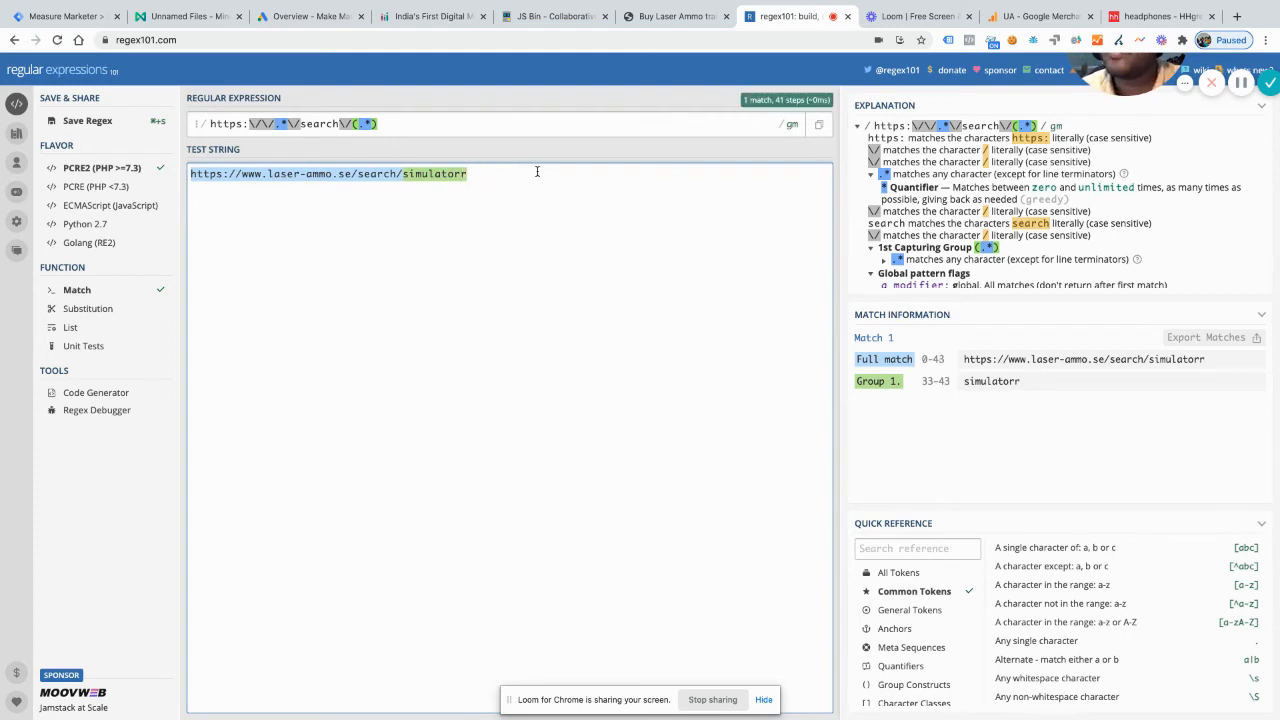
key(BackSpace)
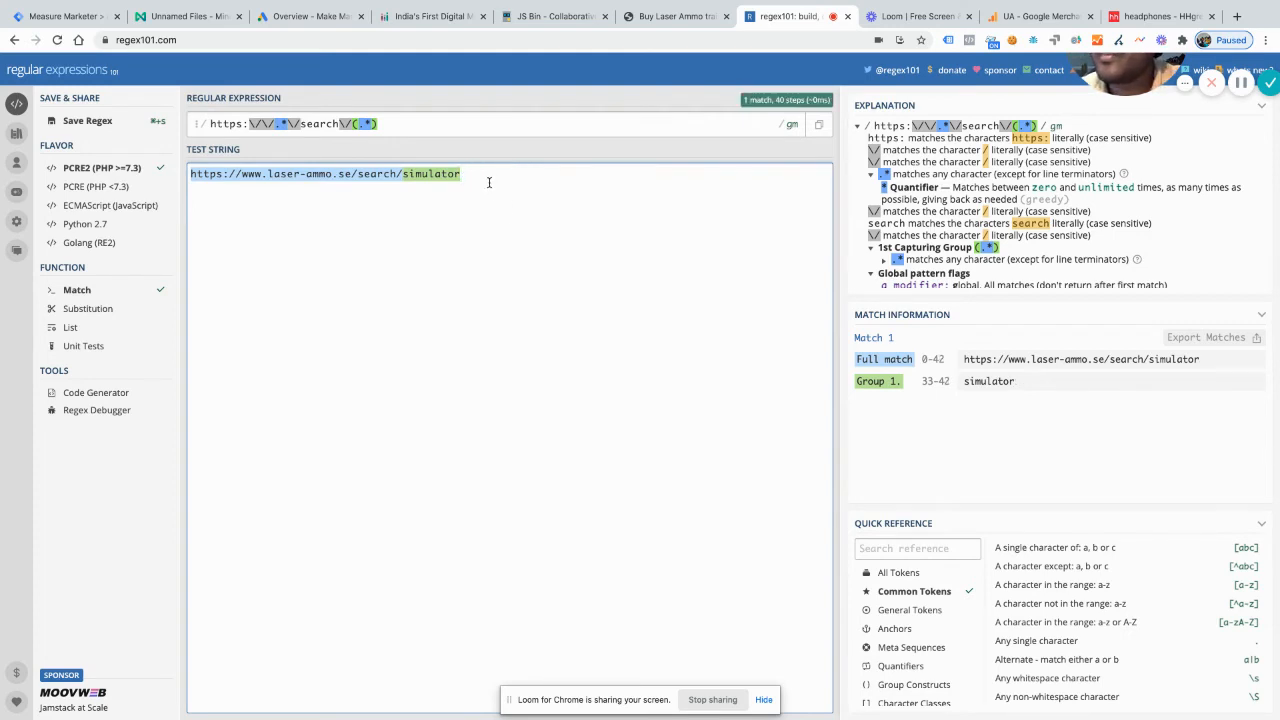
click(416, 122)
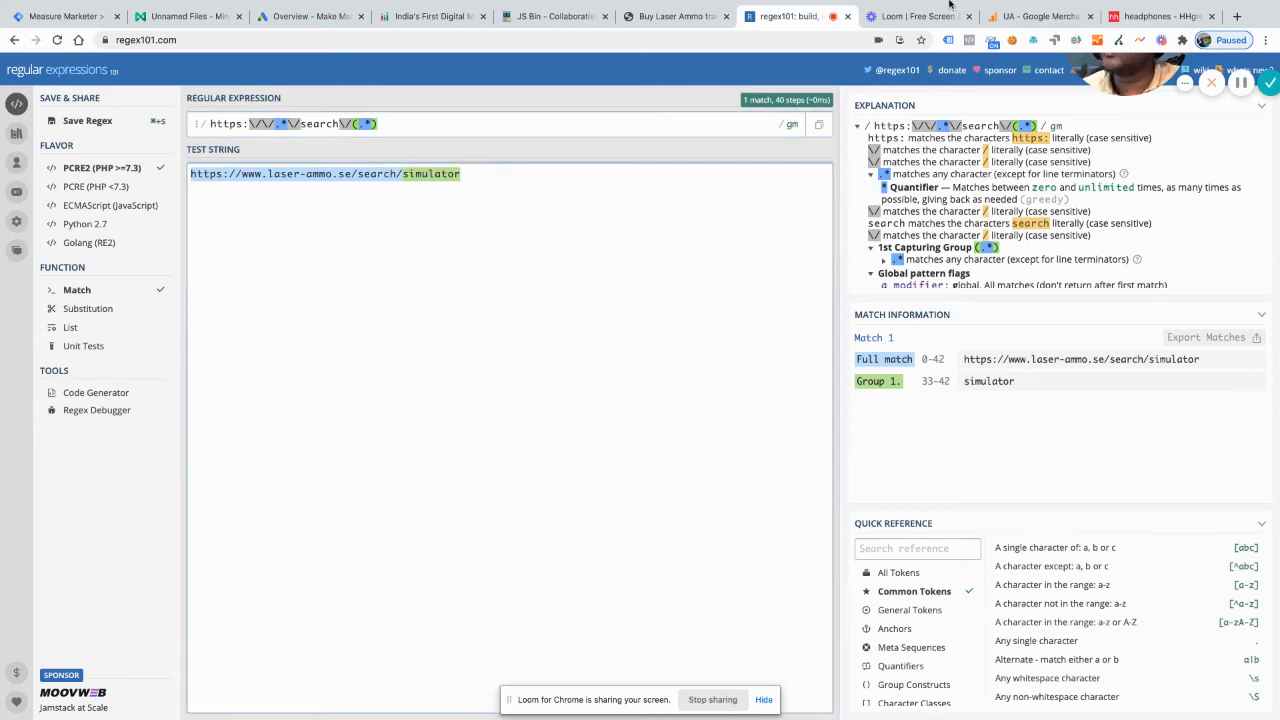
Step: Copy the link address of the first Smokeless Range 2.0 Home Simulator result on Laser Ammo and add it to regex101's test string on a new line
click(692, 18)
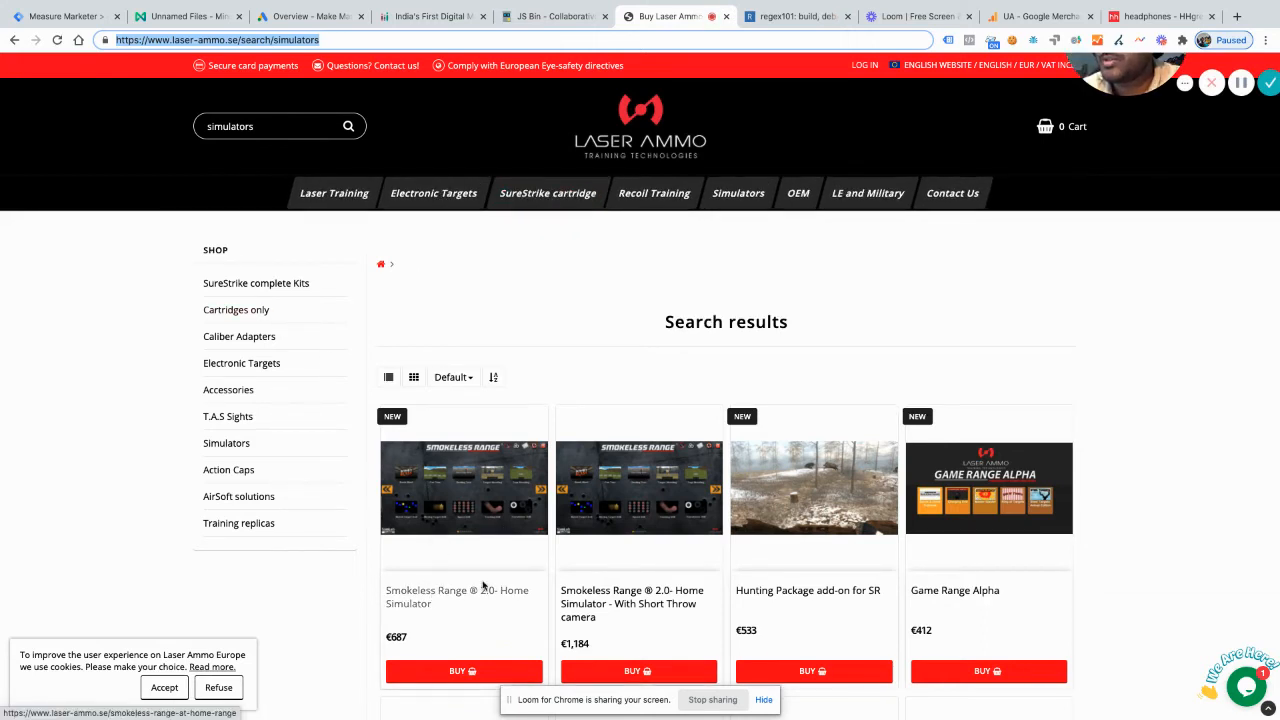
right_click(436, 590)
click(494, 543)
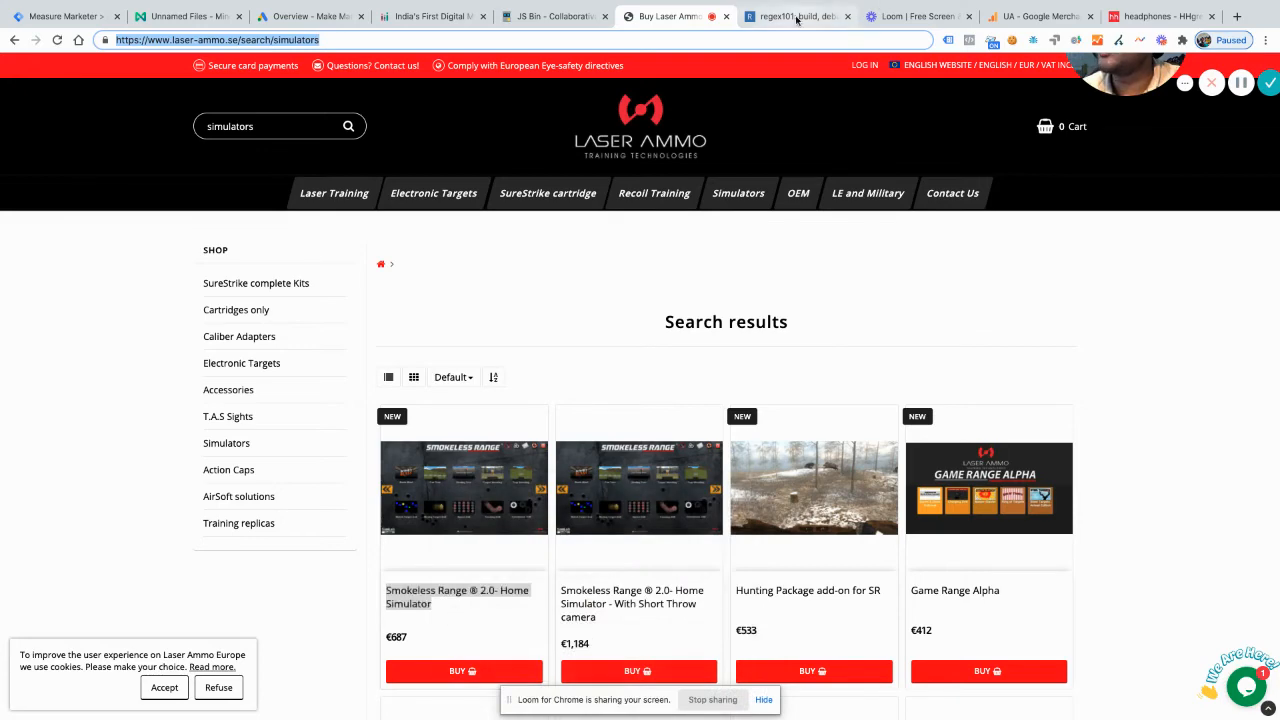
click(795, 16)
click(400, 181)
click(494, 174)
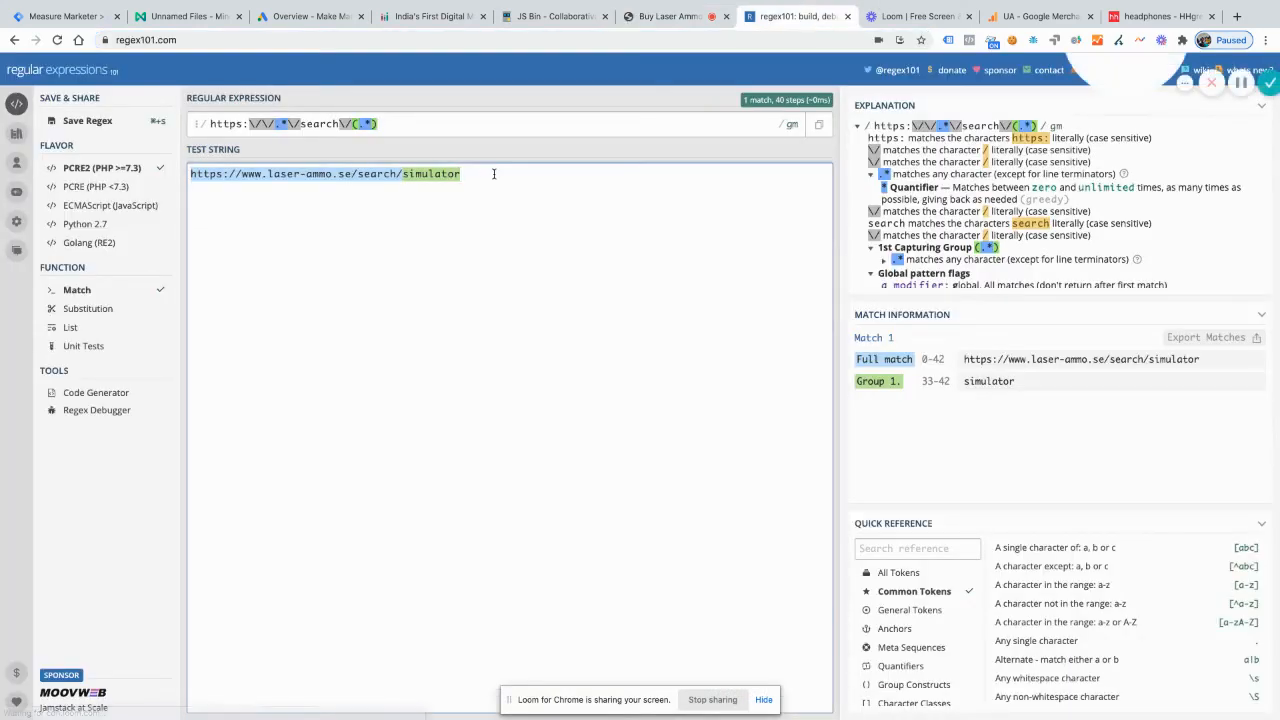
key(Return)
key(ctrl+v)
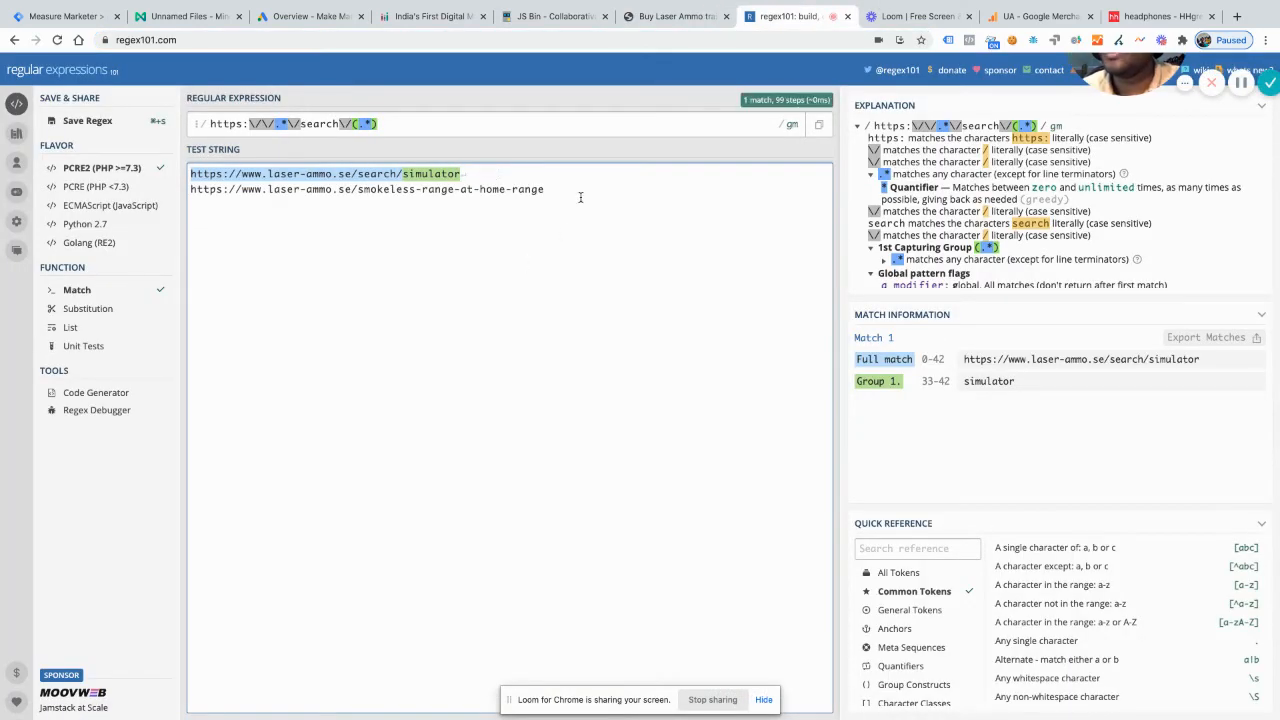
Step: Copy the full regular expression and, in JS Bin, set the regex variable to /https:\/\/.*\/search\/(.*)/; in place of its old pattern
click(400, 122)
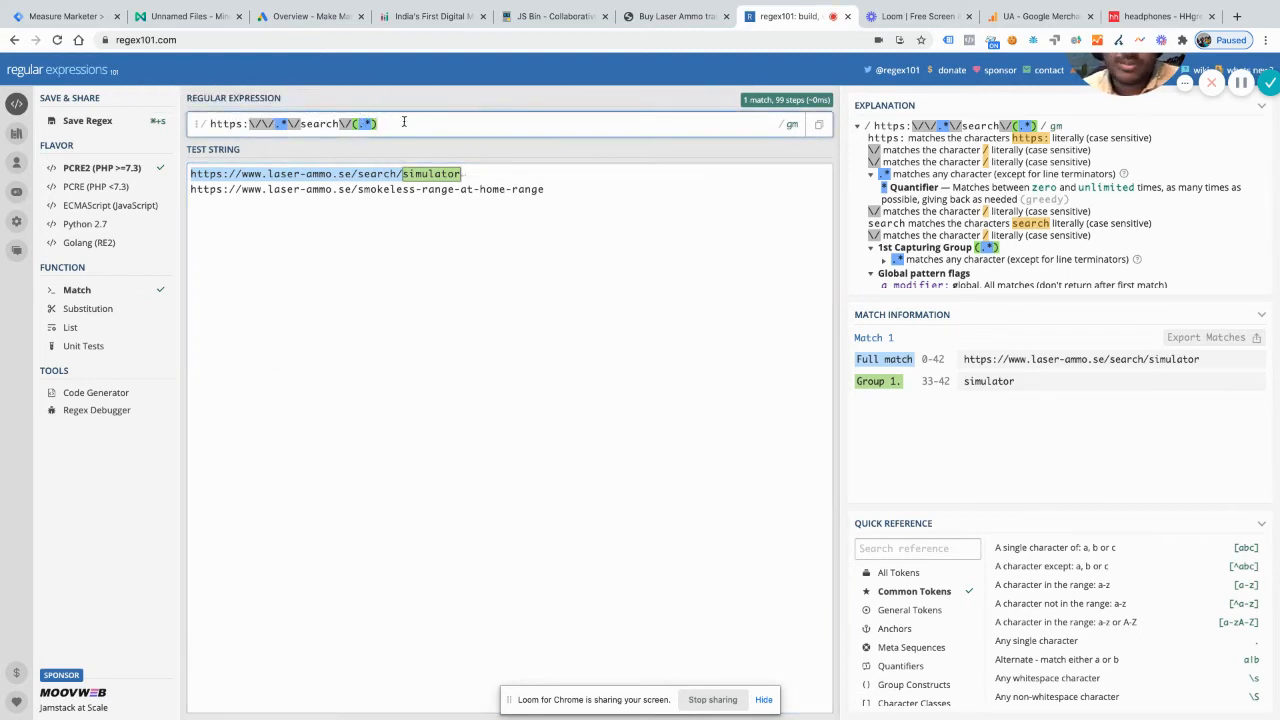
key(ctrl+a)
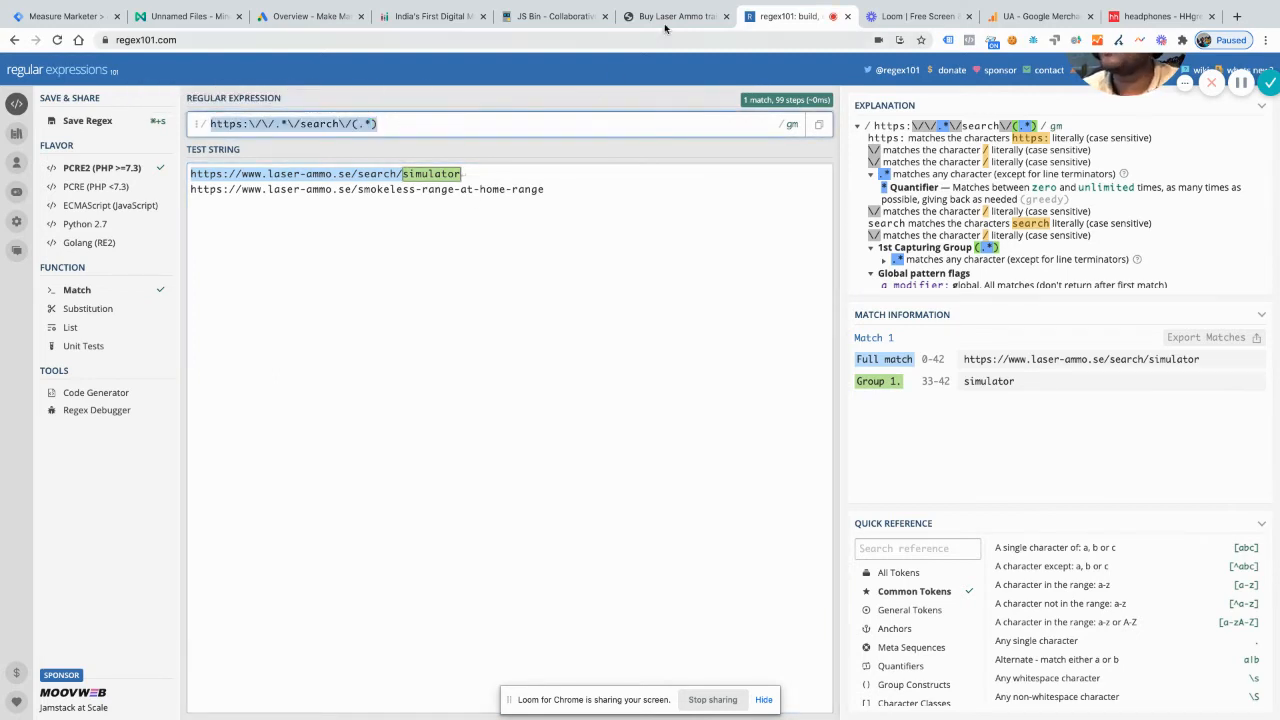
click(547, 30)
click(153, 107)
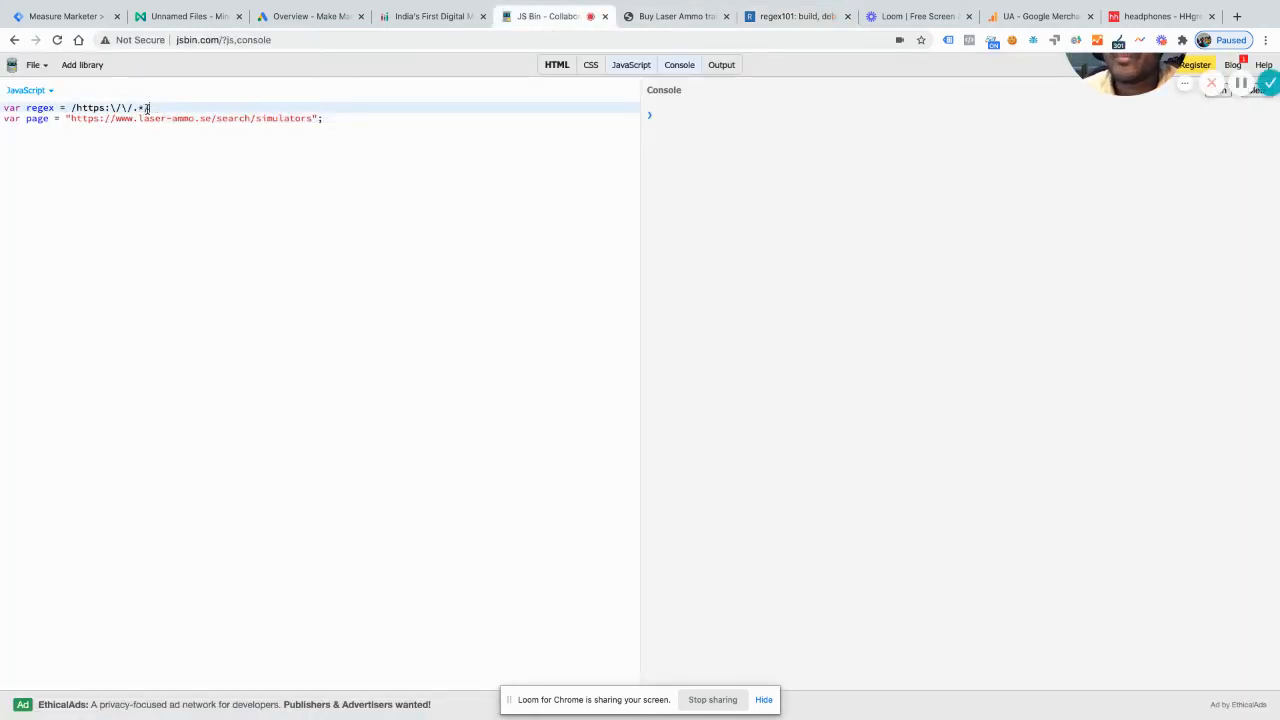
drag(143, 108, 75, 108)
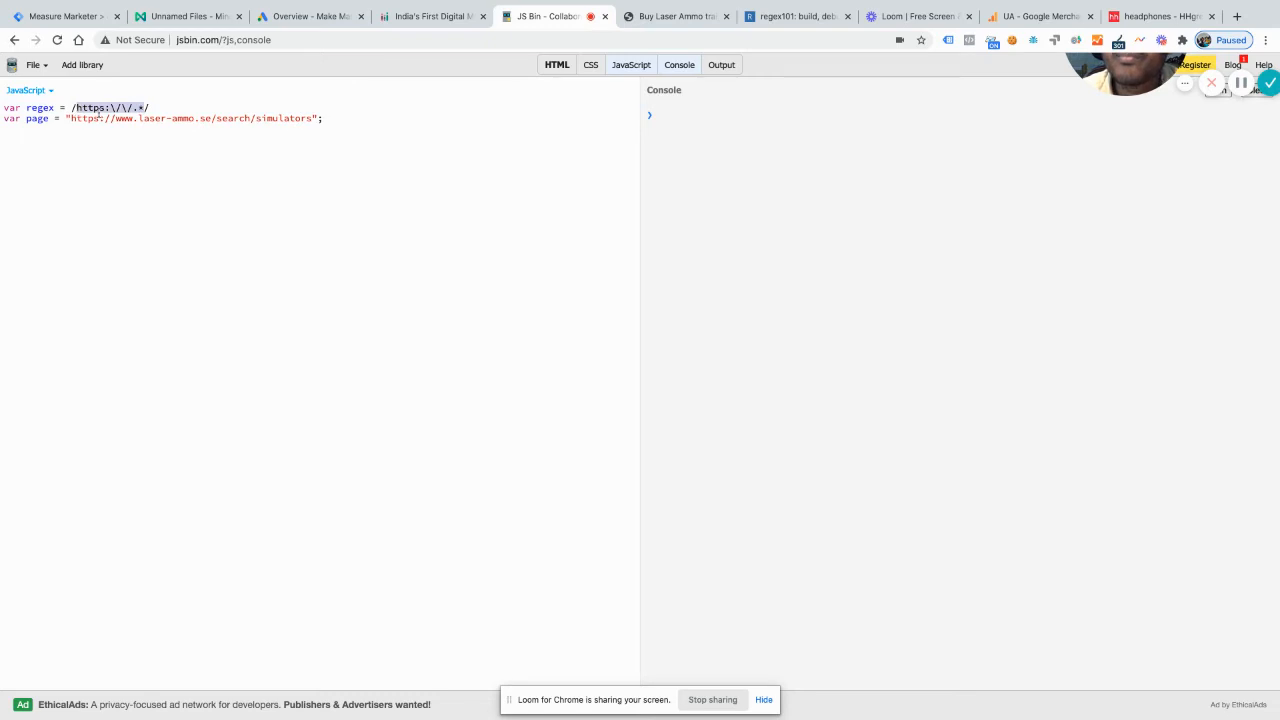
key(ctrl+v)
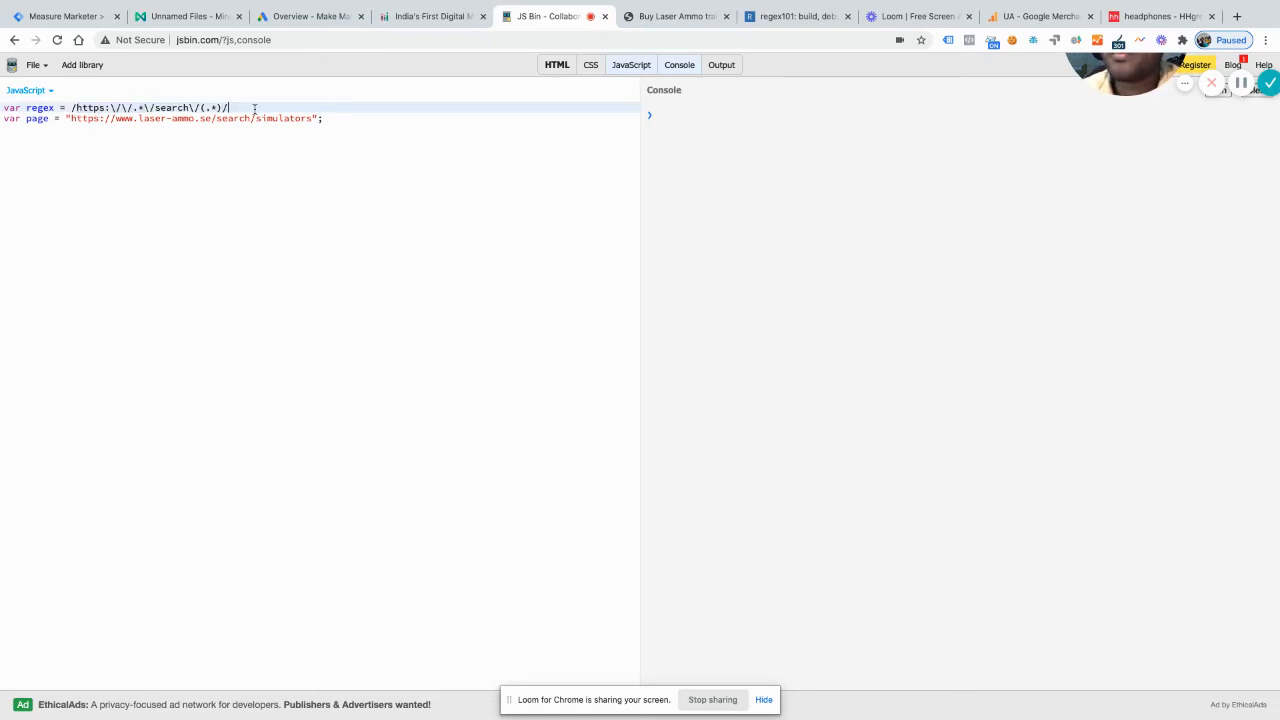
key(Return)
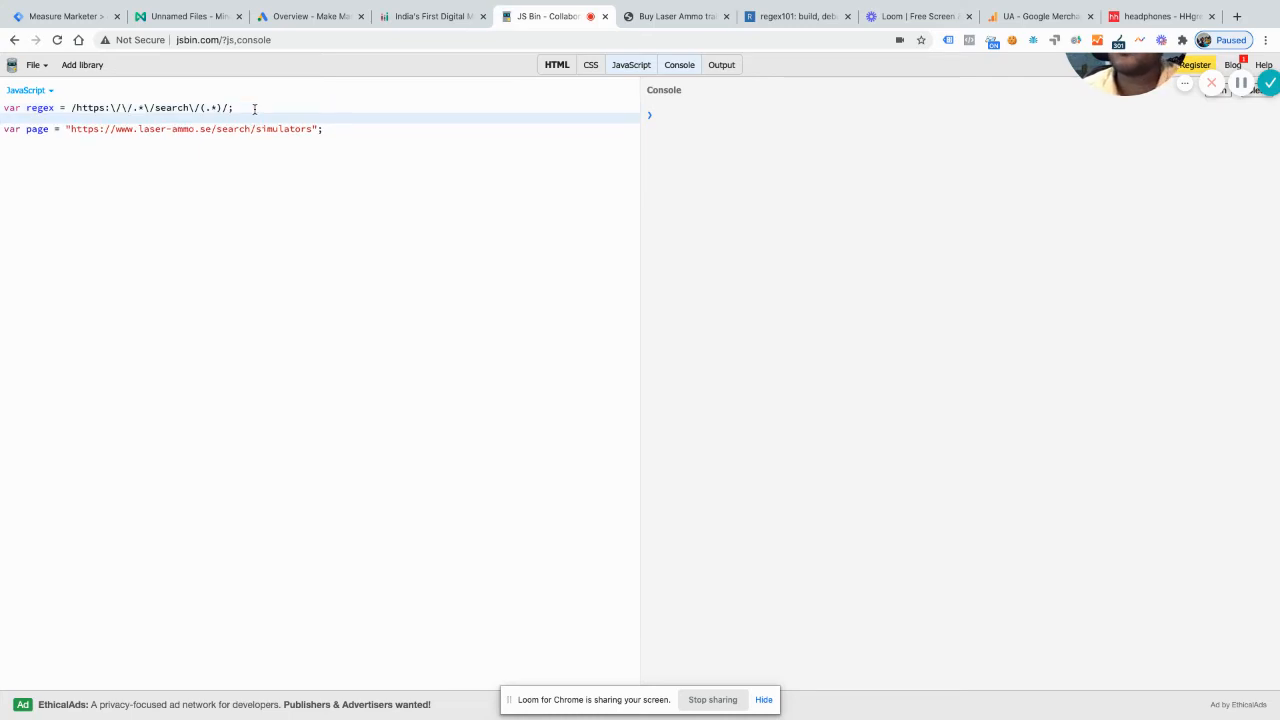
key(BackSpace)
Step: Below the page variable, add an if block with the condition regex.test(page)
click(378, 121)
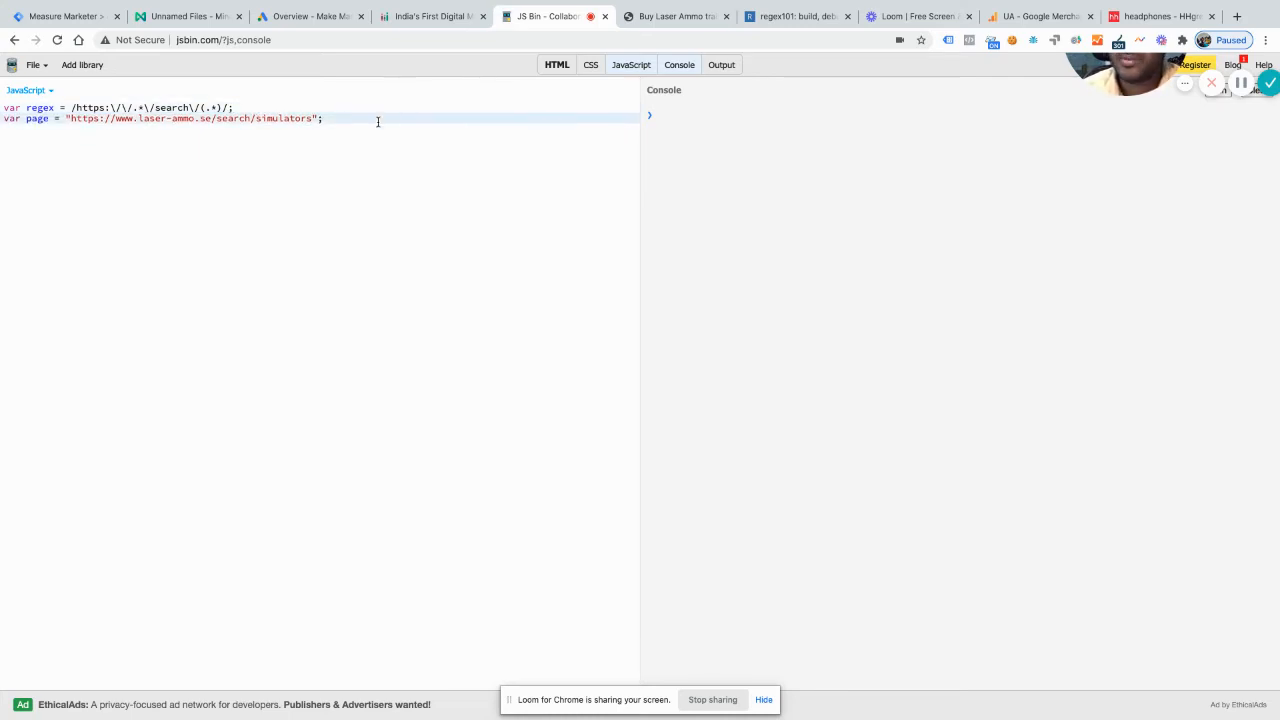
key(Return)
text(i)
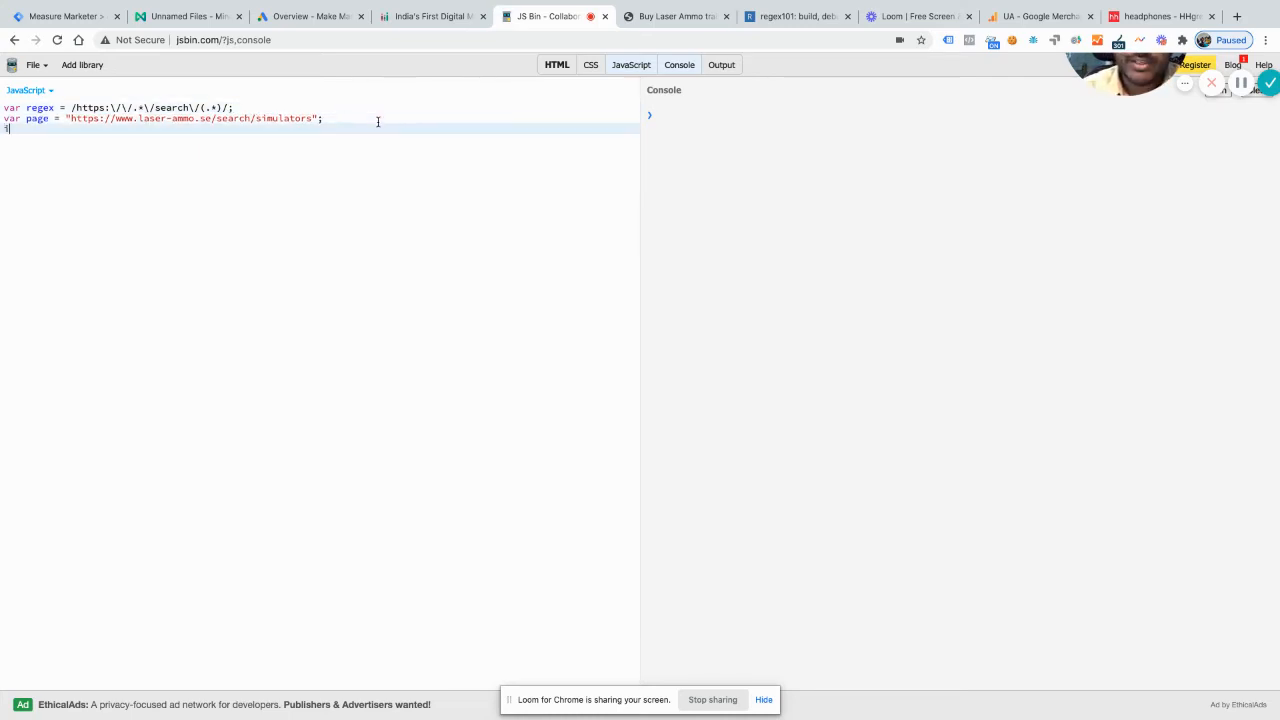
text(f)
text((regex.t)
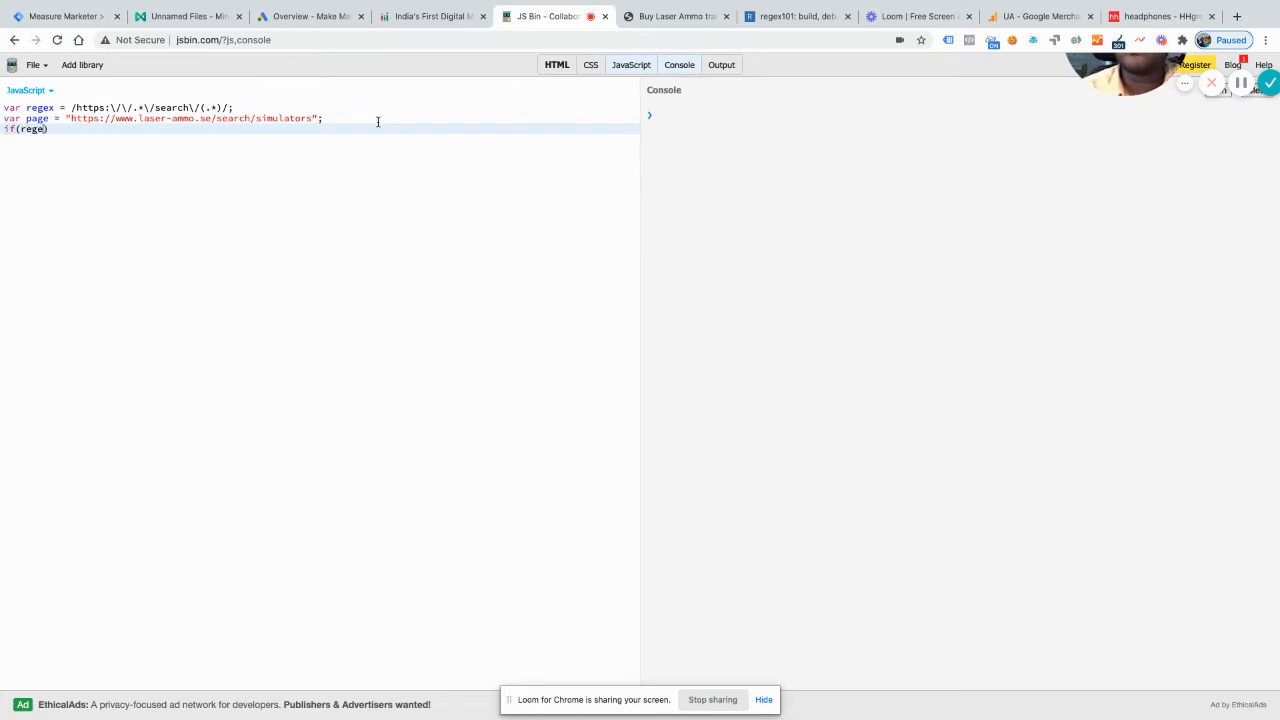
text(est)
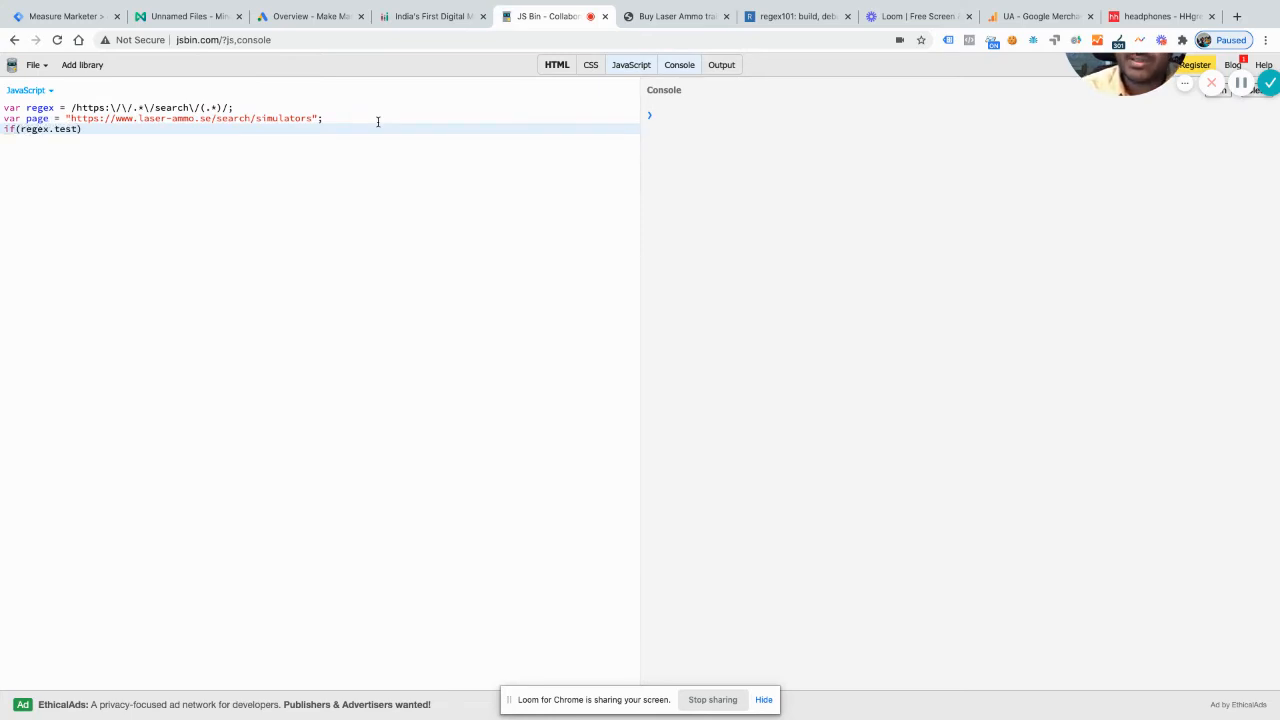
text((page)))
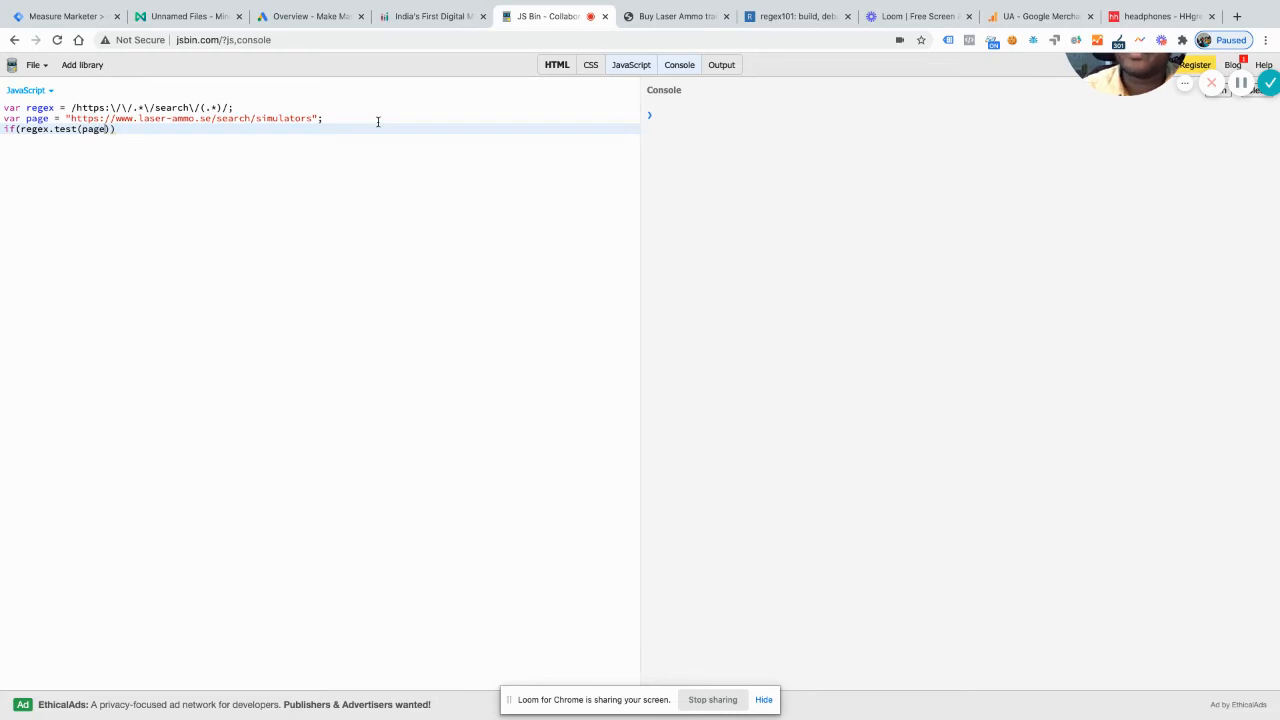
text({)
key(Return)
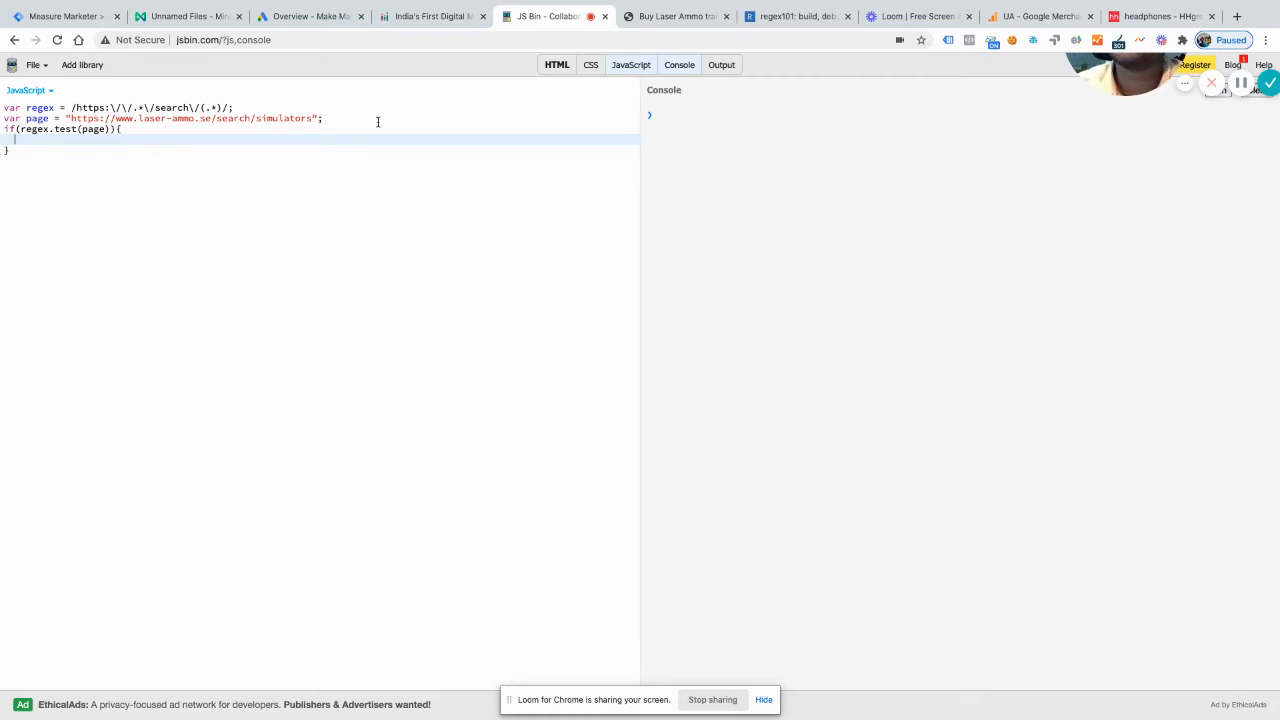
Step: Inside the if block, begin declaring a variable named searchTerm
text(ar )
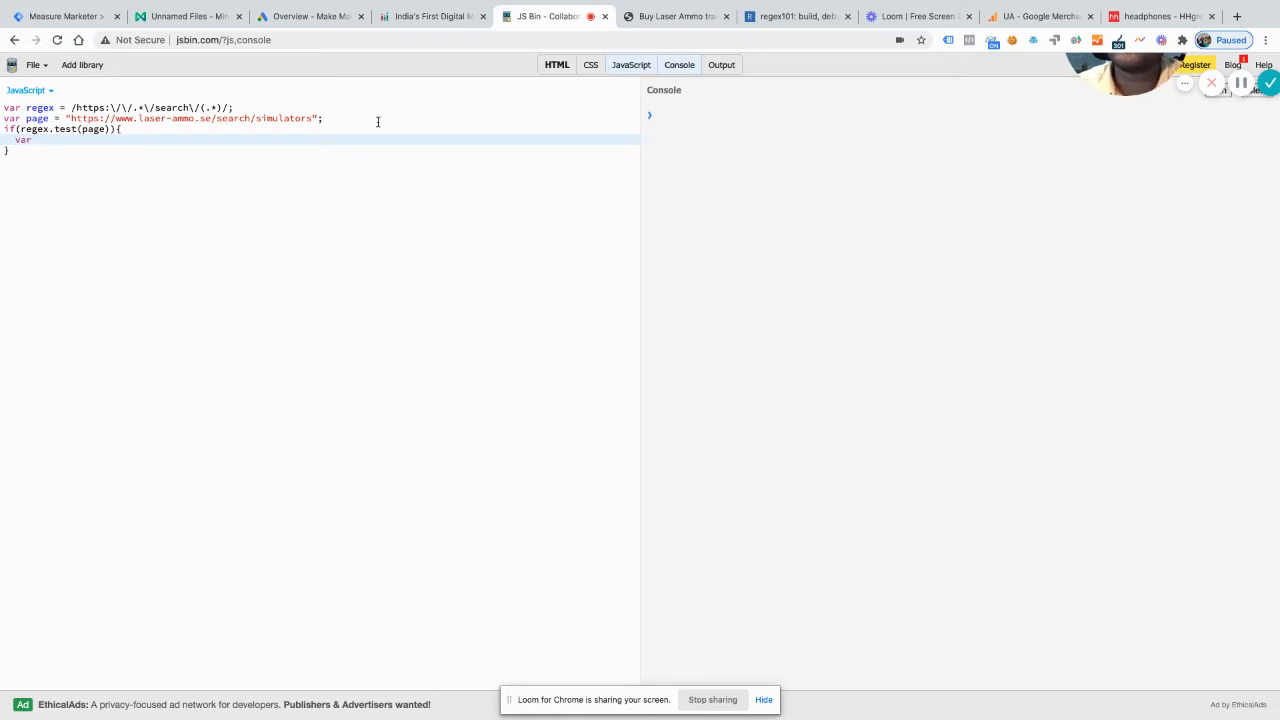
text(searchT)
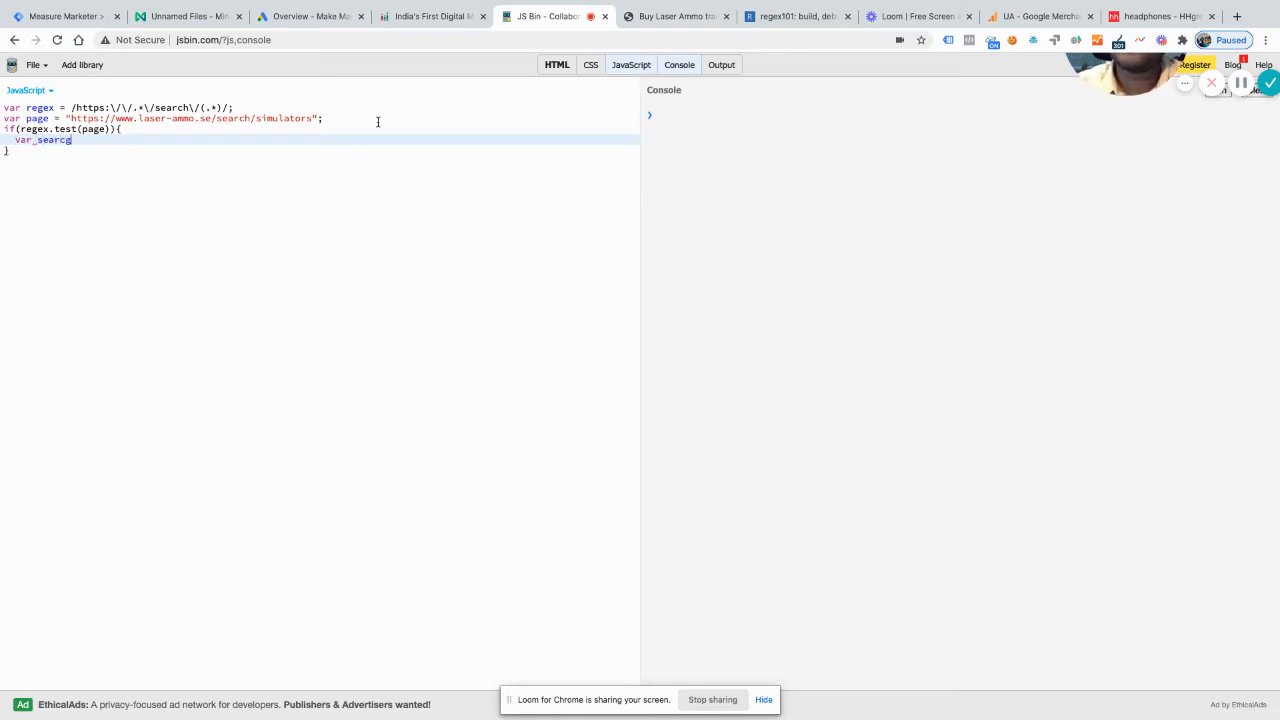
text(erm)
key(BackSpace)
key(BackSpace)
key(BackSpace)
key(BackSpace)
key(BackSpace)
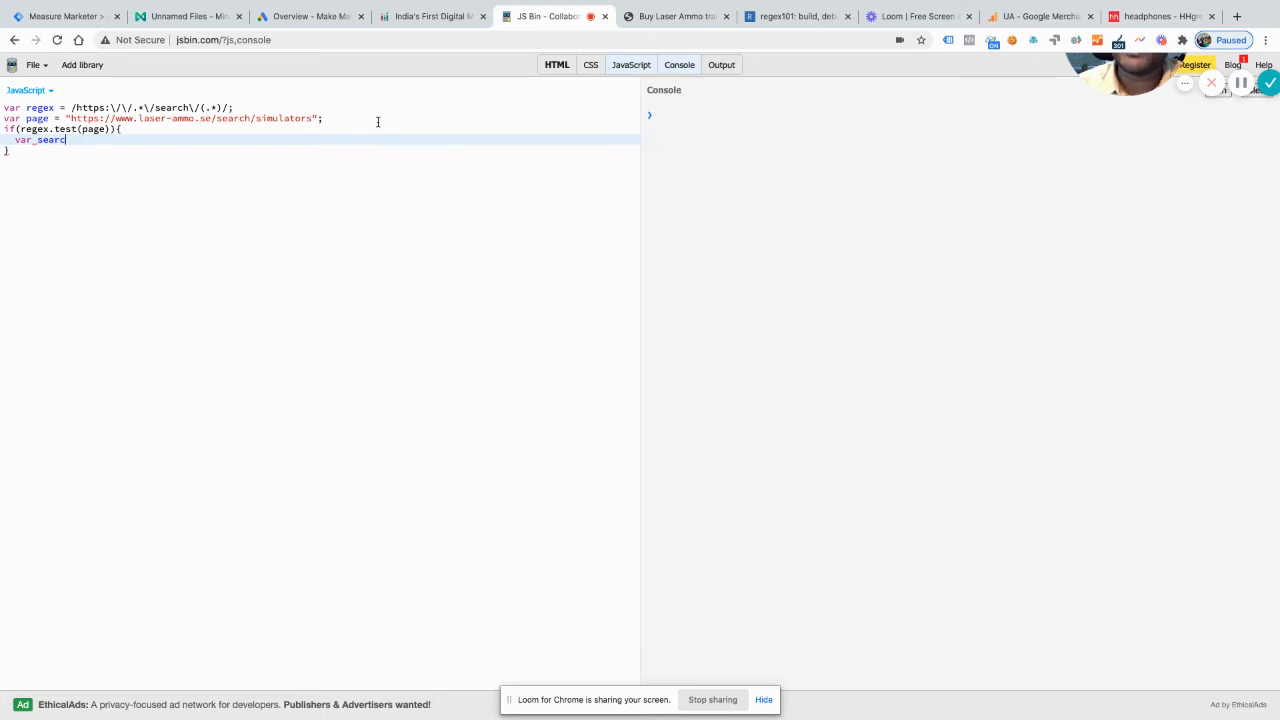
text(hTerm)
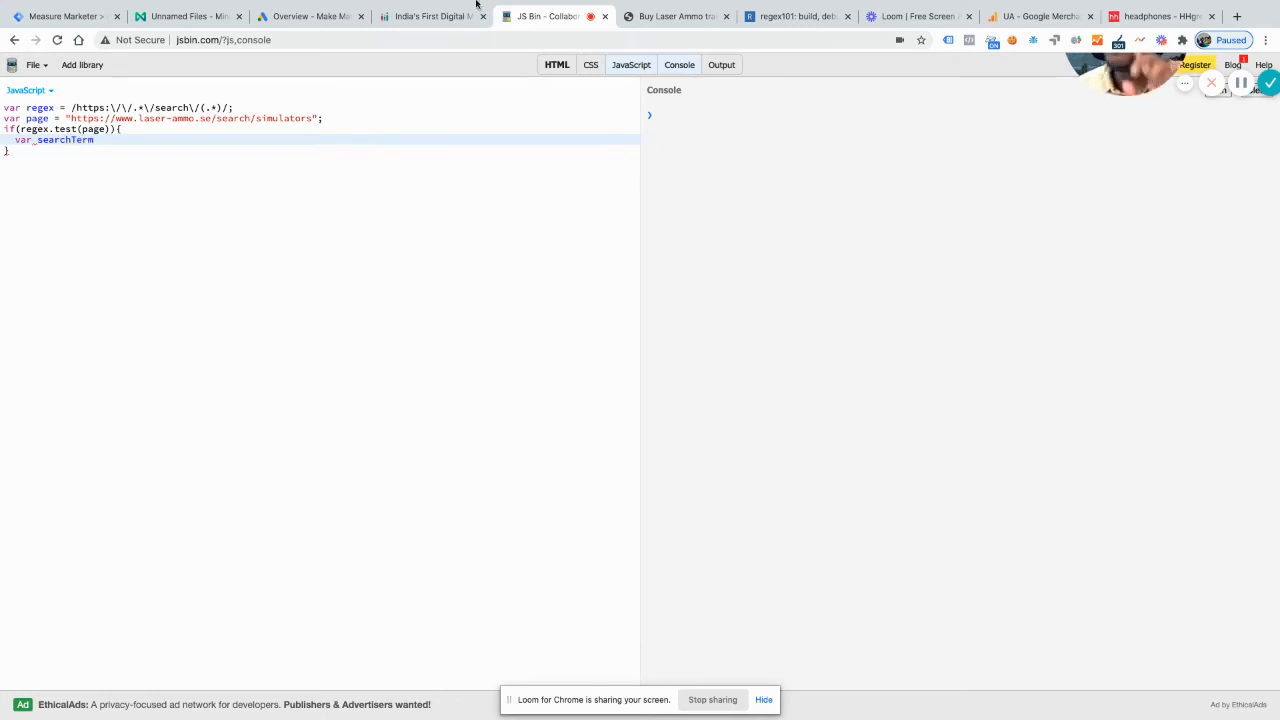
Step: Switch to the Laser Ammo site and search for dry fire to examine how the results URL carries the term
click(647, 17)
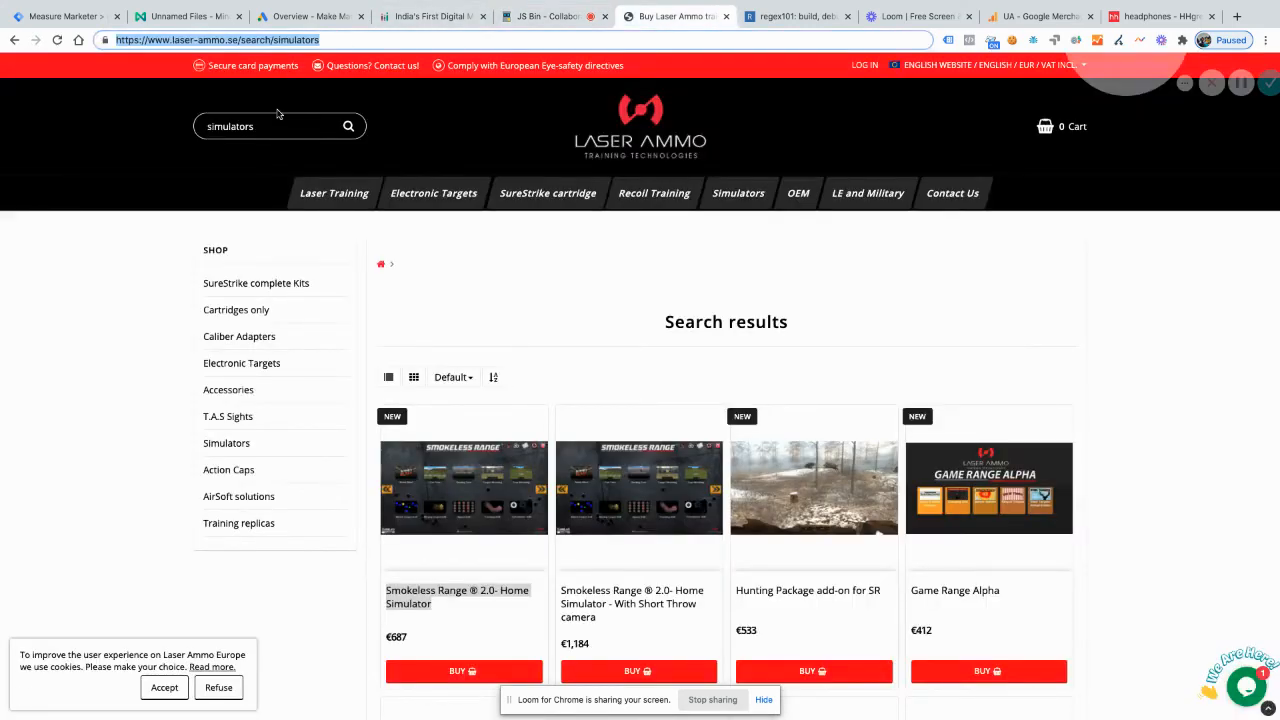
drag(327, 41, 287, 40)
click(339, 42)
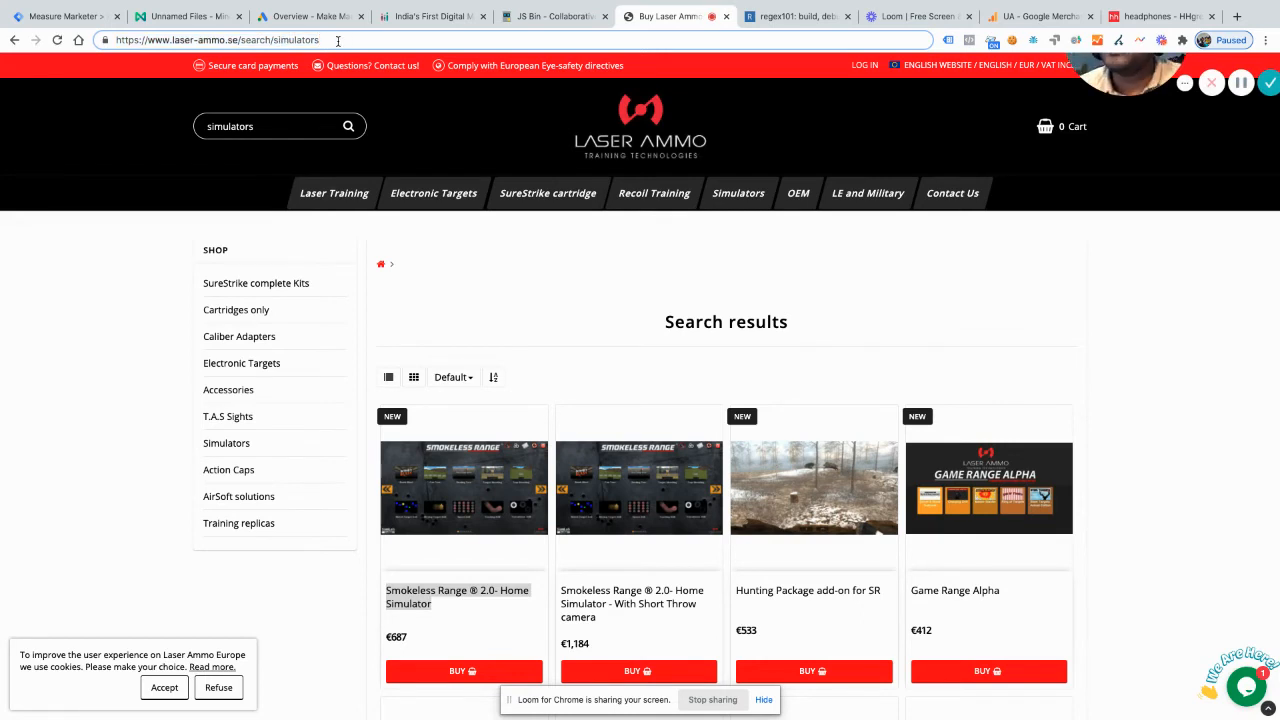
key(BackSpace)
key(BackSpace)
key(BackSpace)
key(BackSpace)
key(BackSpace)
key(BackSpace)
key(BackSpace)
key(BackSpace)
key(BackSpace)
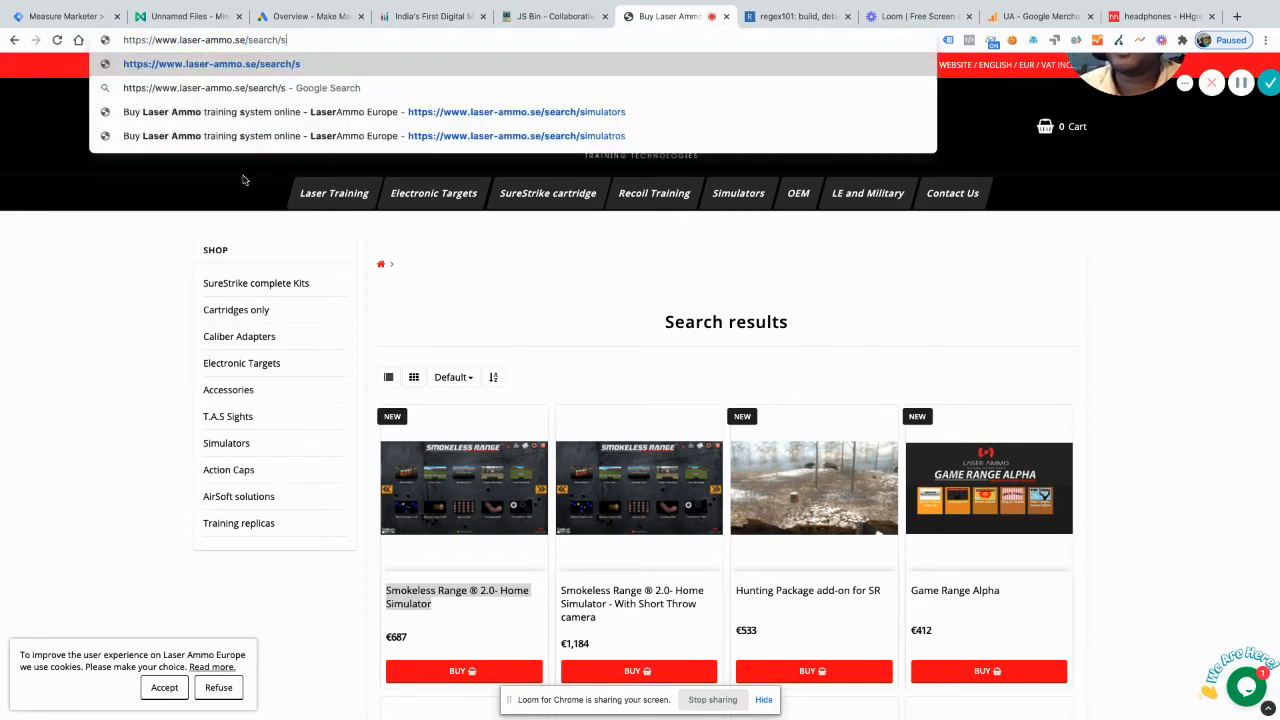
click(219, 224)
double_click(281, 124)
text(dr)
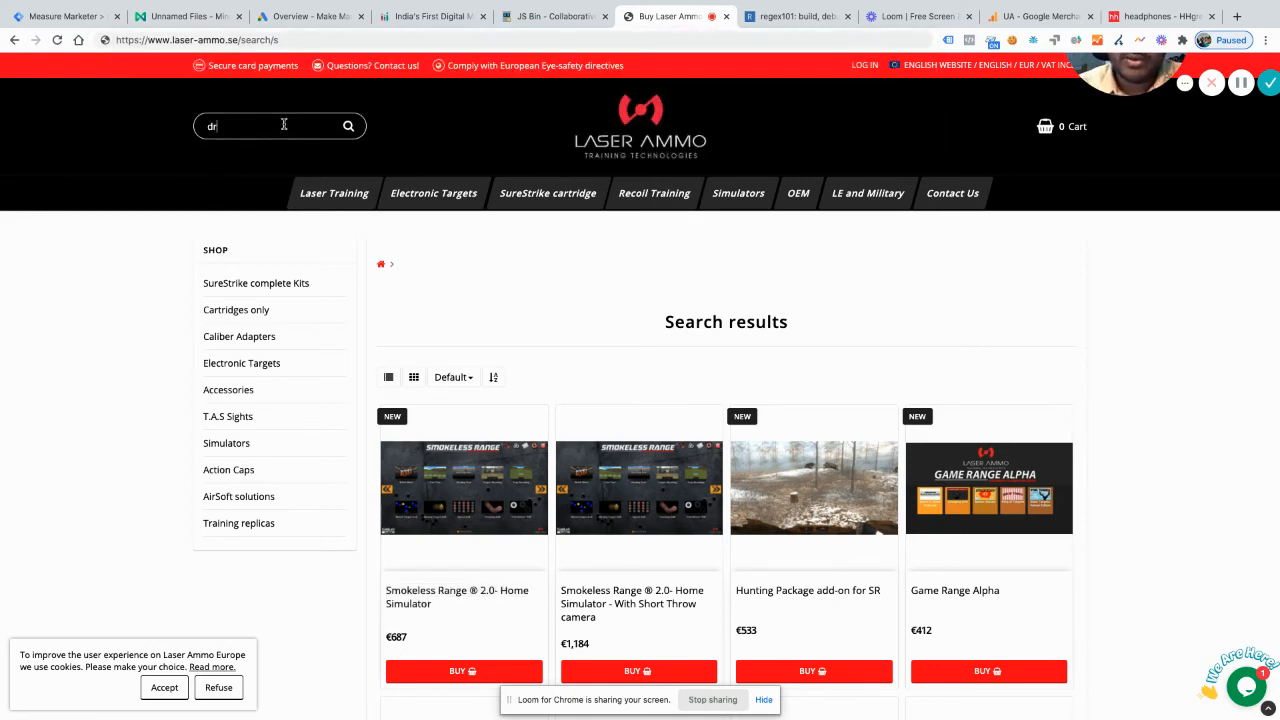
text(y fire)
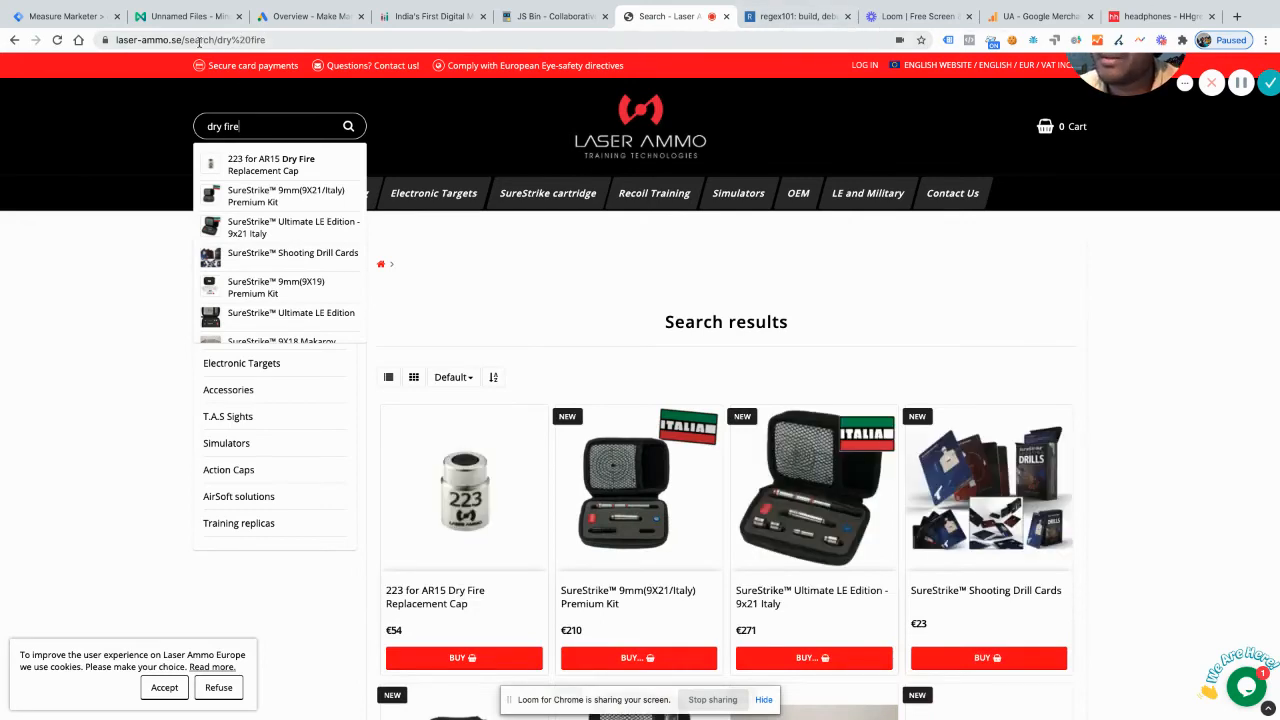
Step: Back in JS Bin, complete the searchTerm declaration by assigning it regex.exec(page)[1];
click(779, 18)
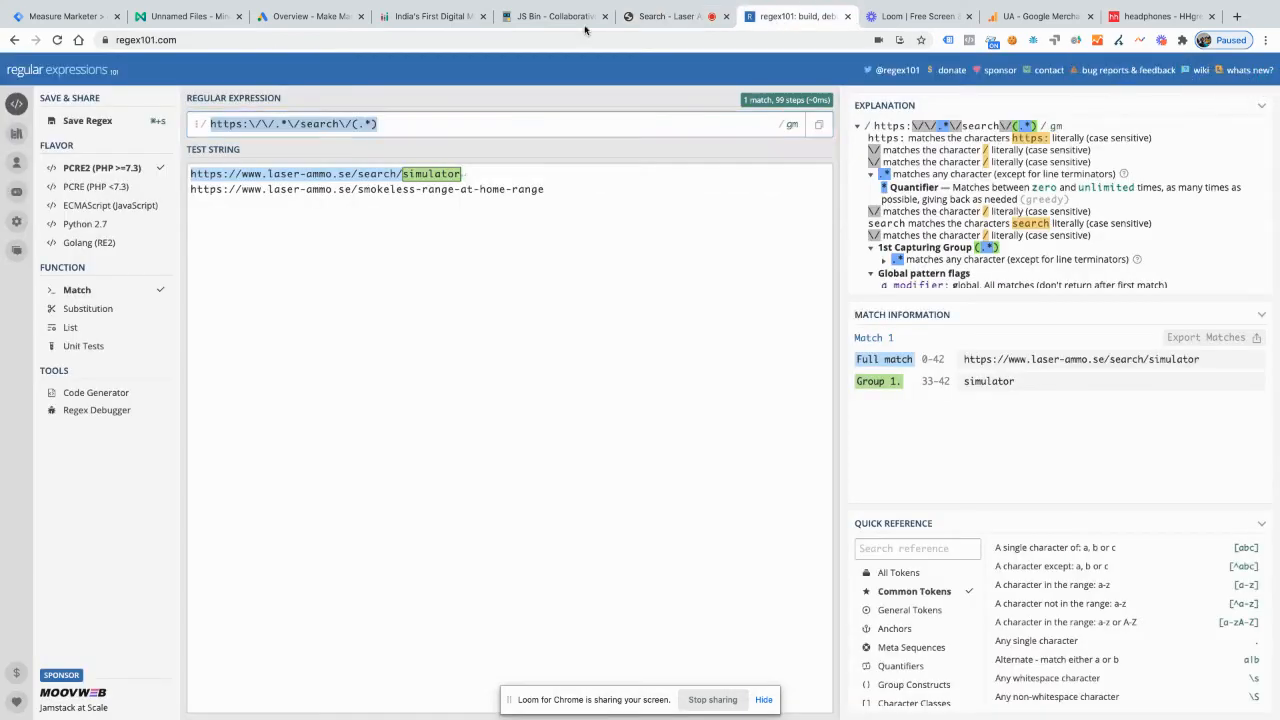
click(549, 18)
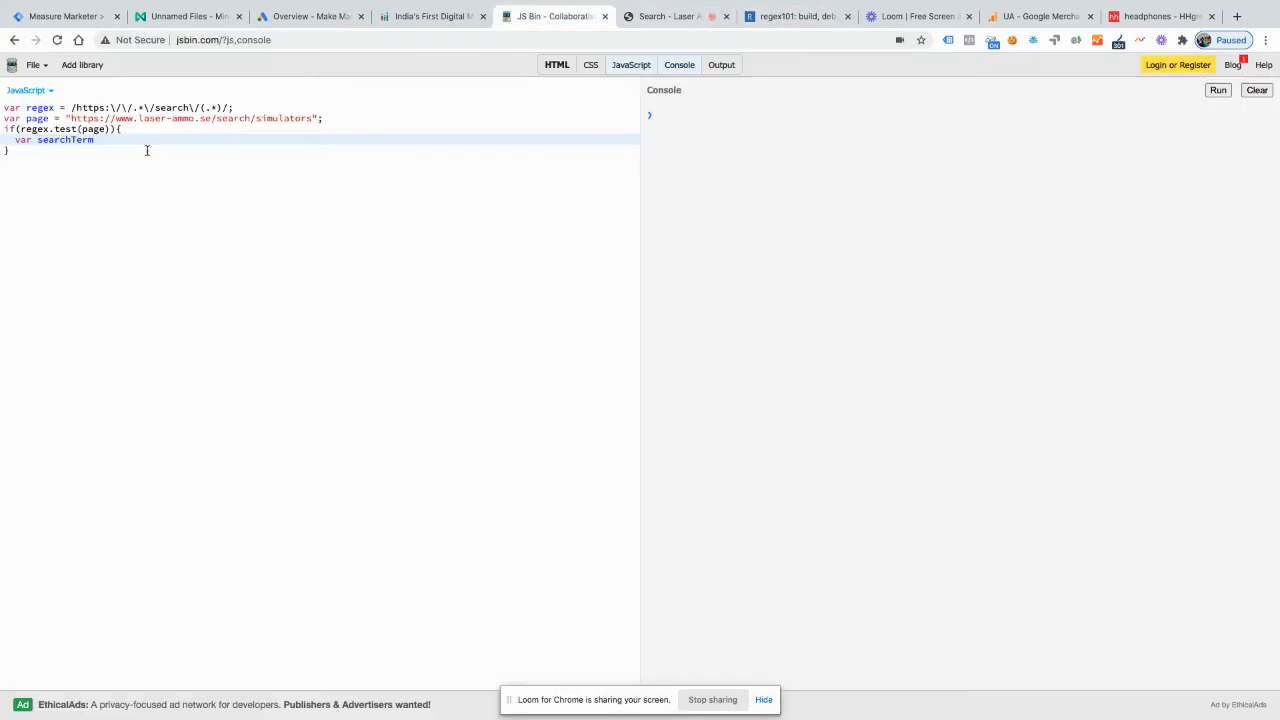
text(= )
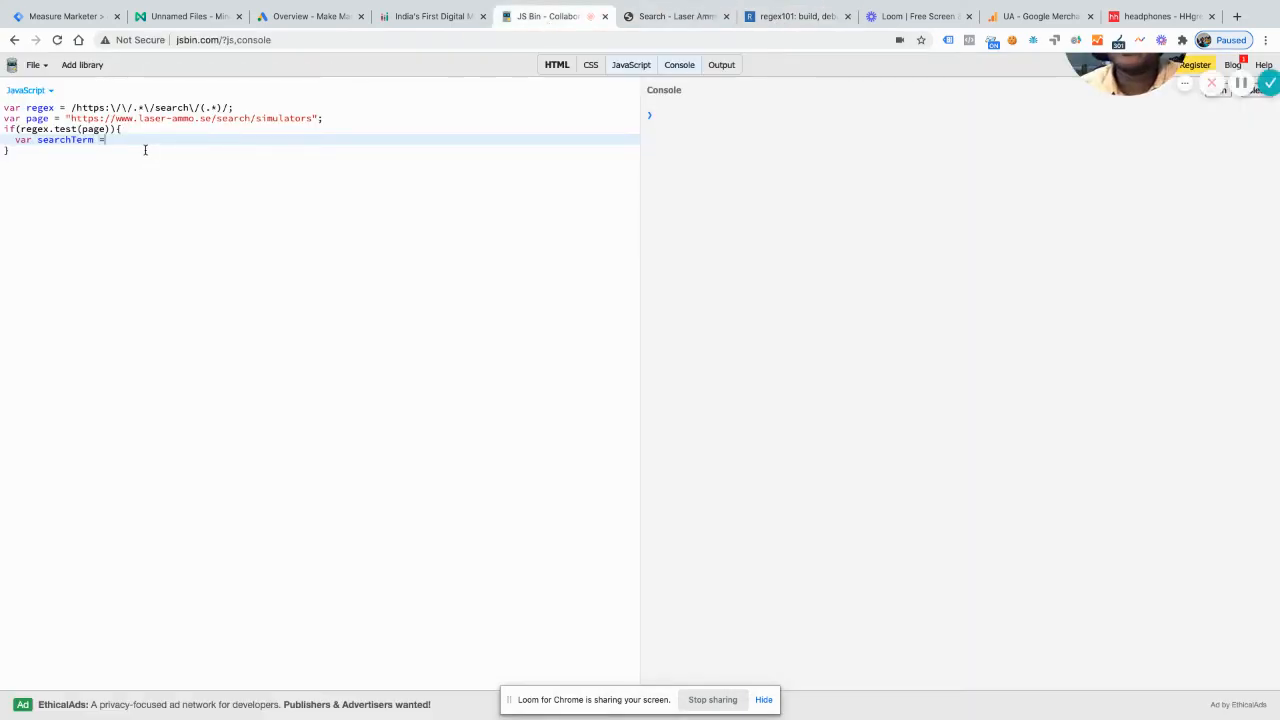
text(regex)
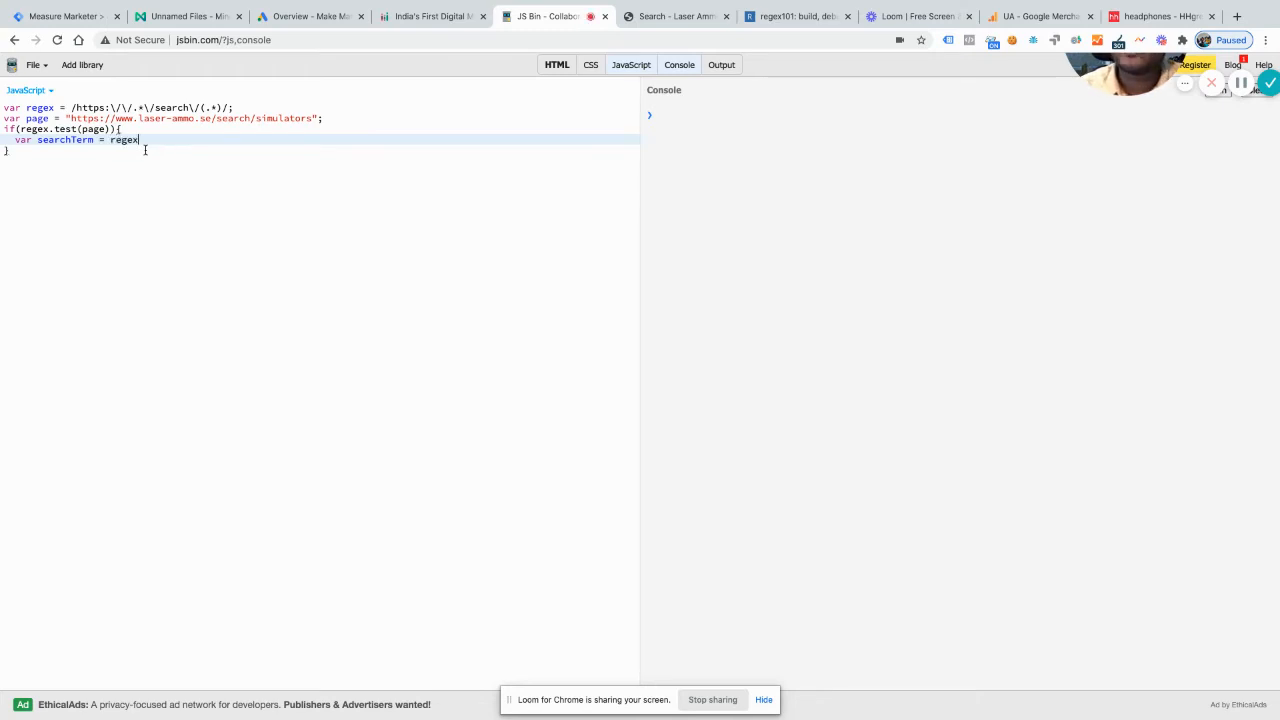
text(.exec)
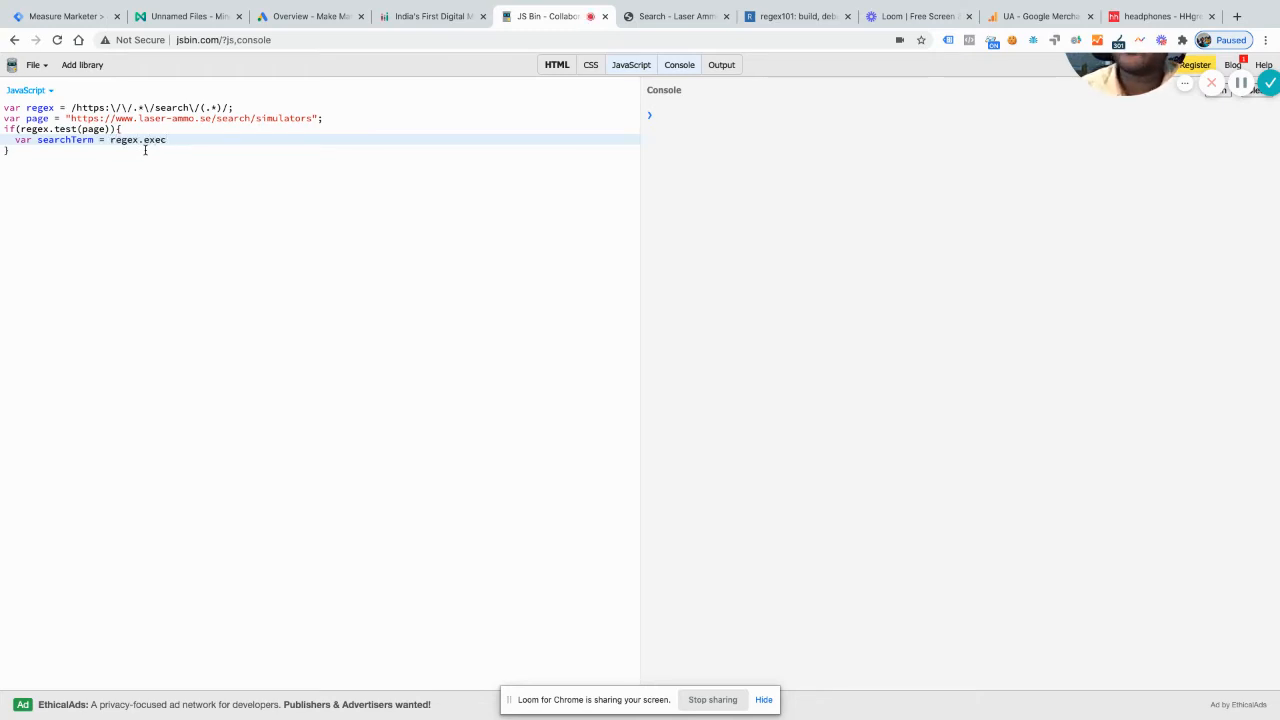
text((page))
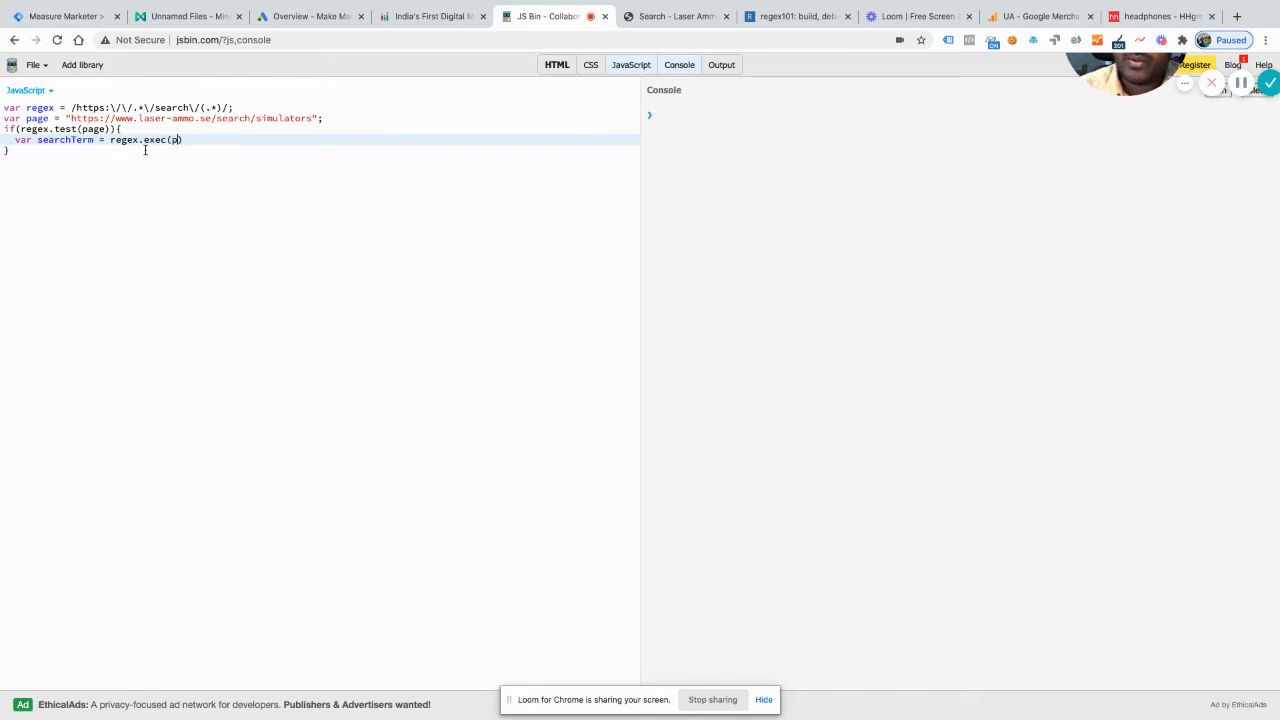
text([1])
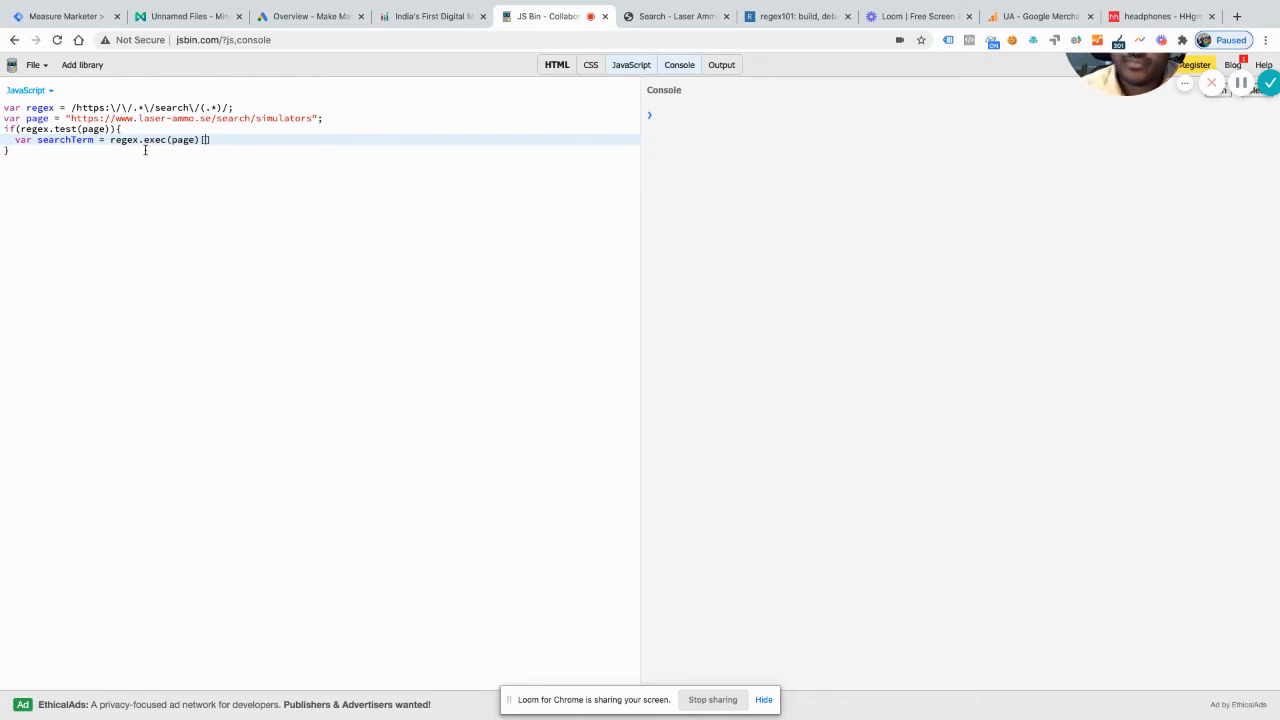
text(;)
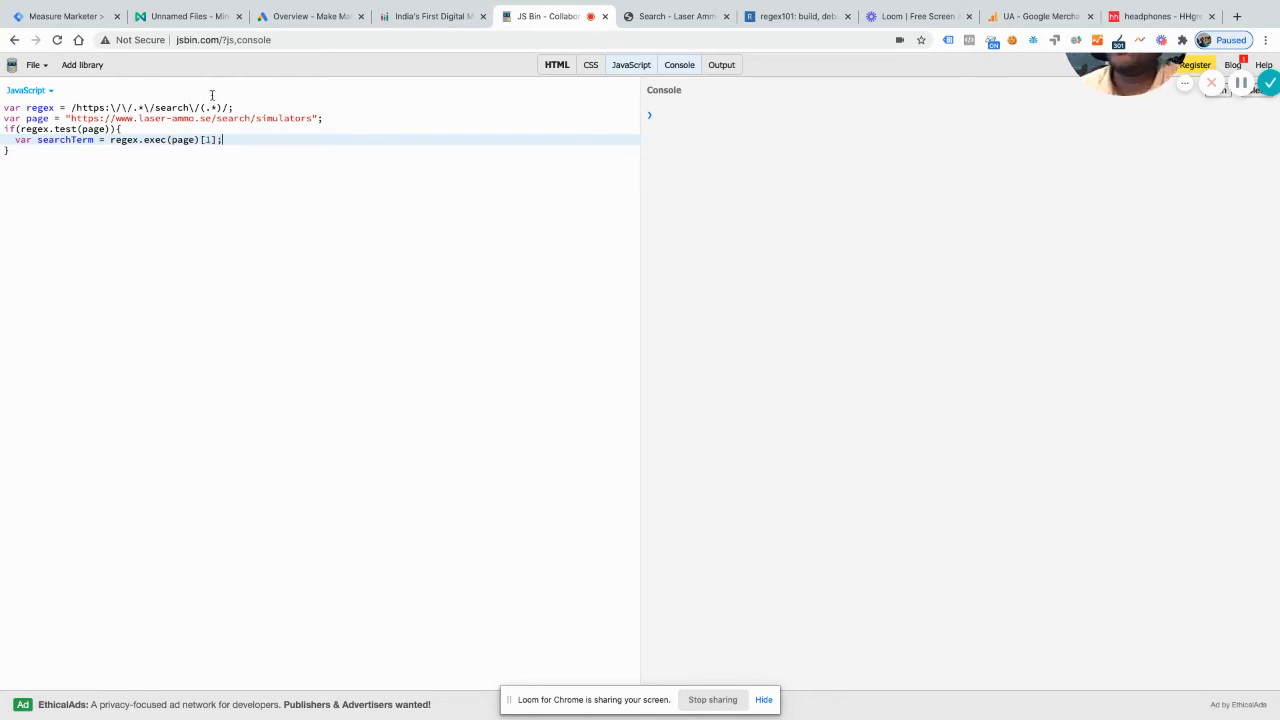
Step: On a new line below searchTerm, begin declaring a variable named pagePath
drag(221, 107, 205, 108)
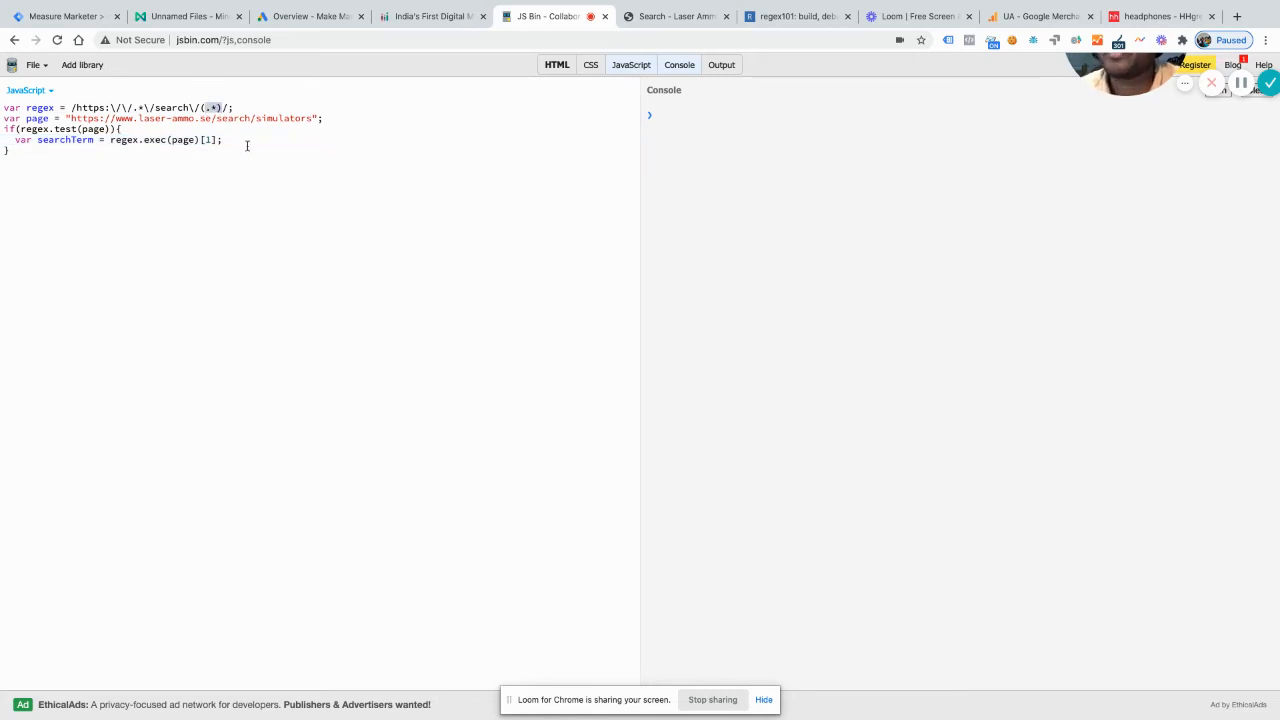
click(247, 146)
click(247, 137)
key(Return)
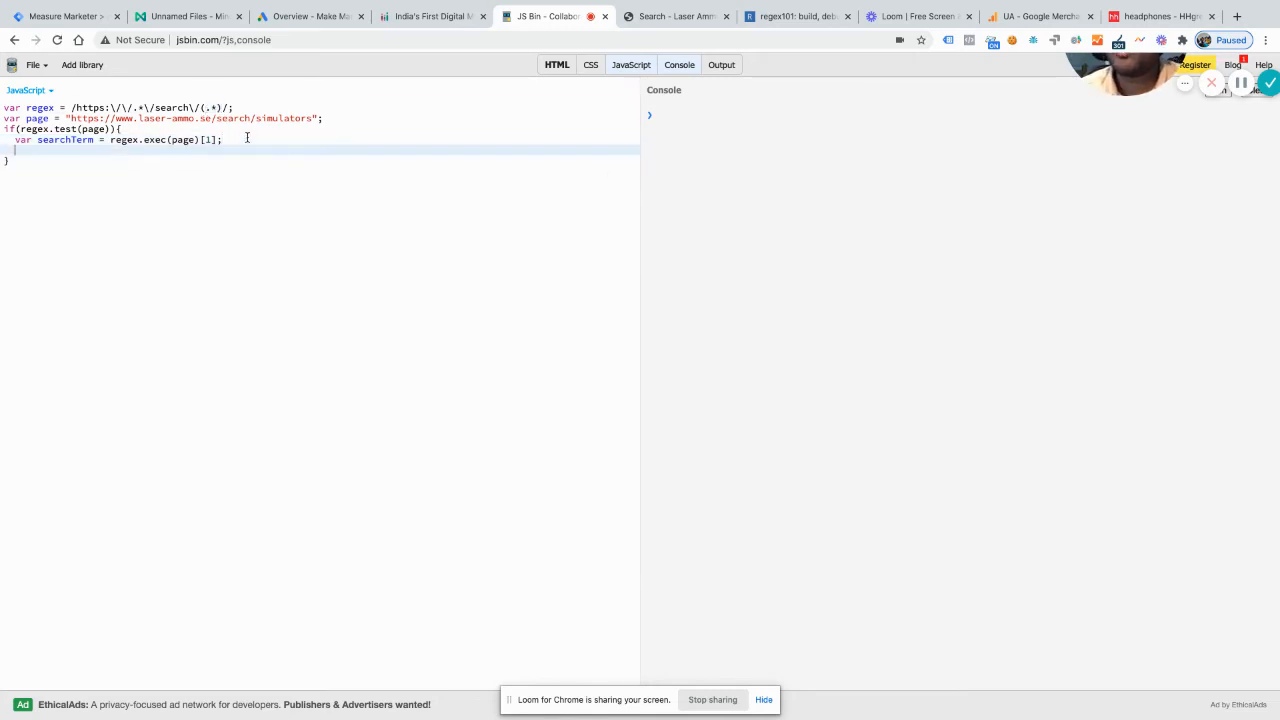
text(var )
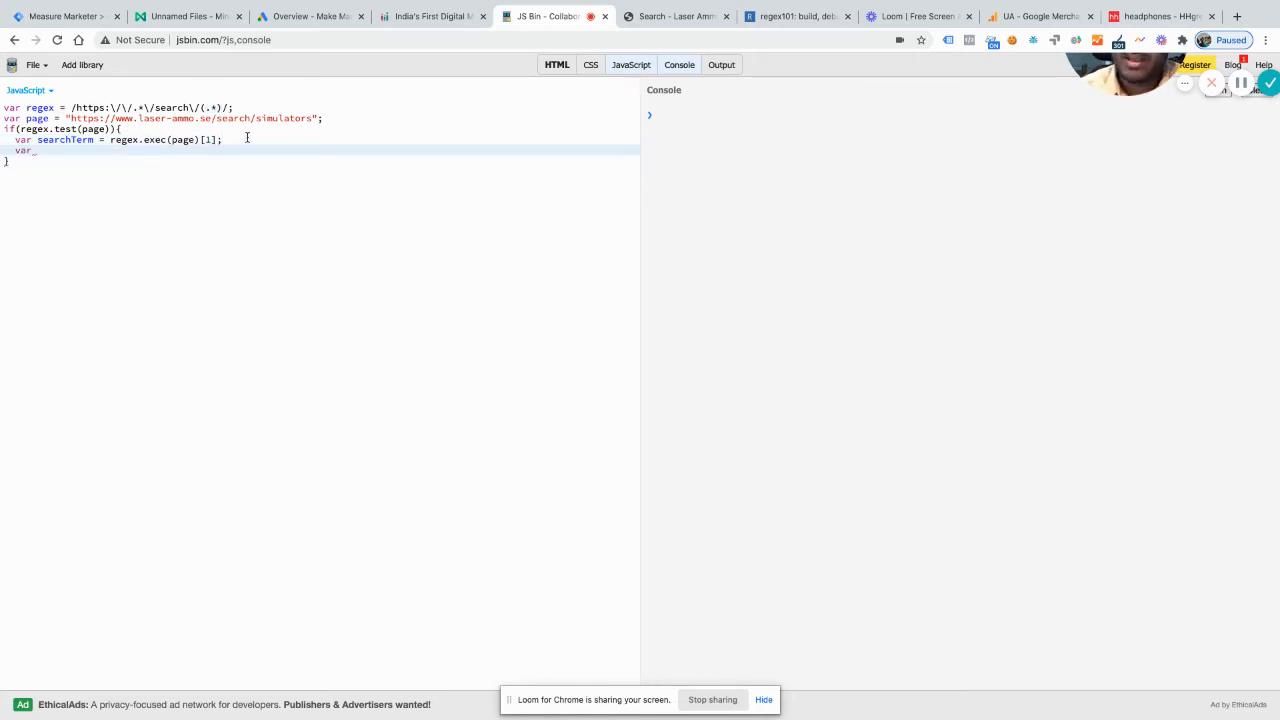
text(pagePath =)
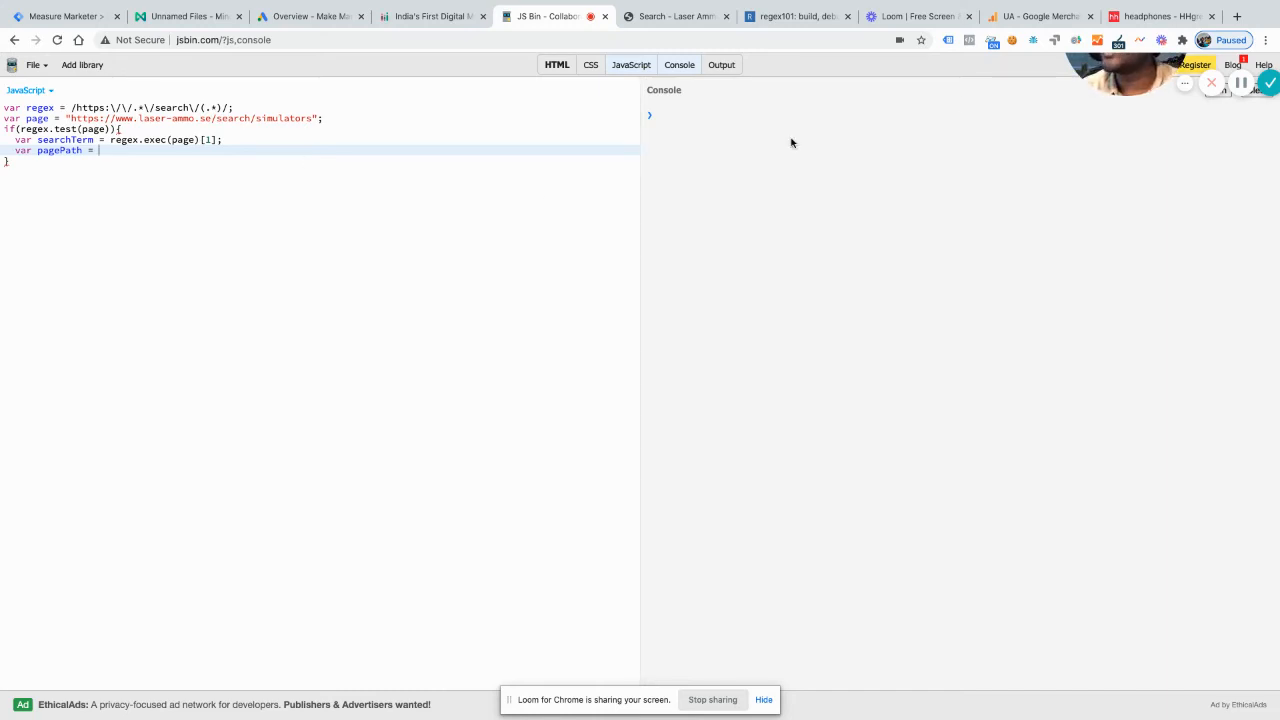
drag(1105, 225, 1105, 292)
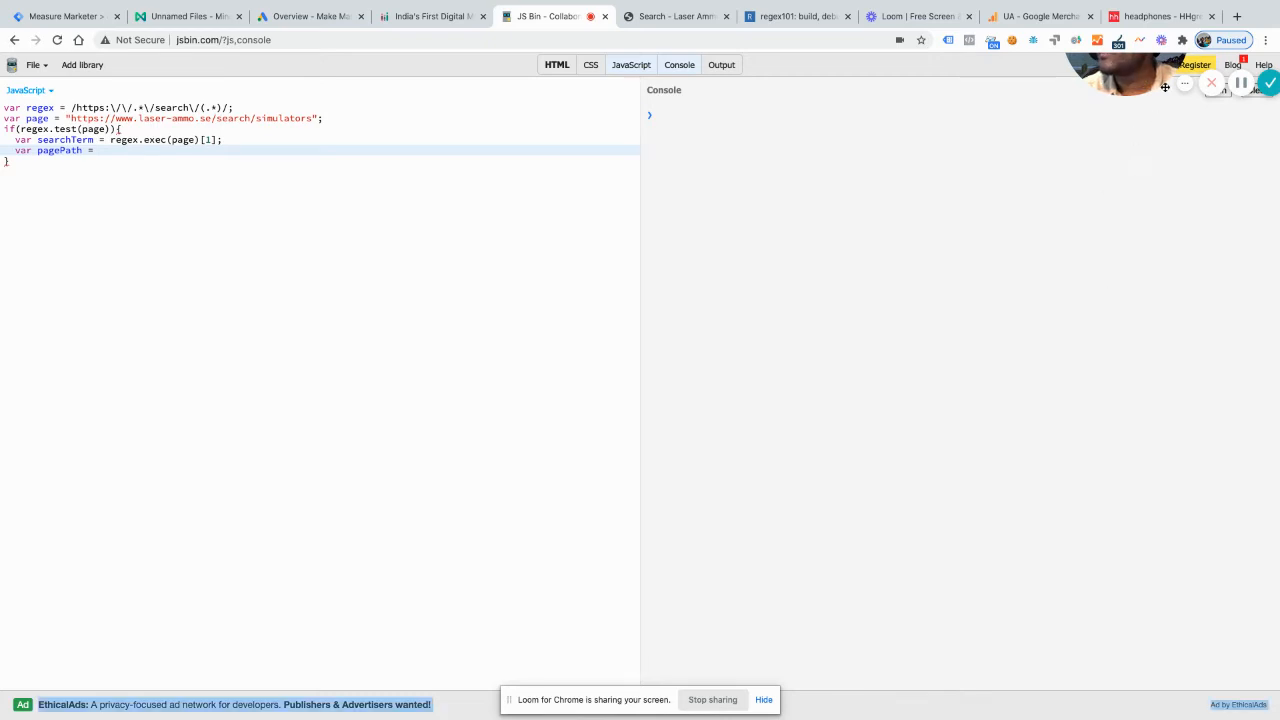
drag(1095, 72, 1123, 337)
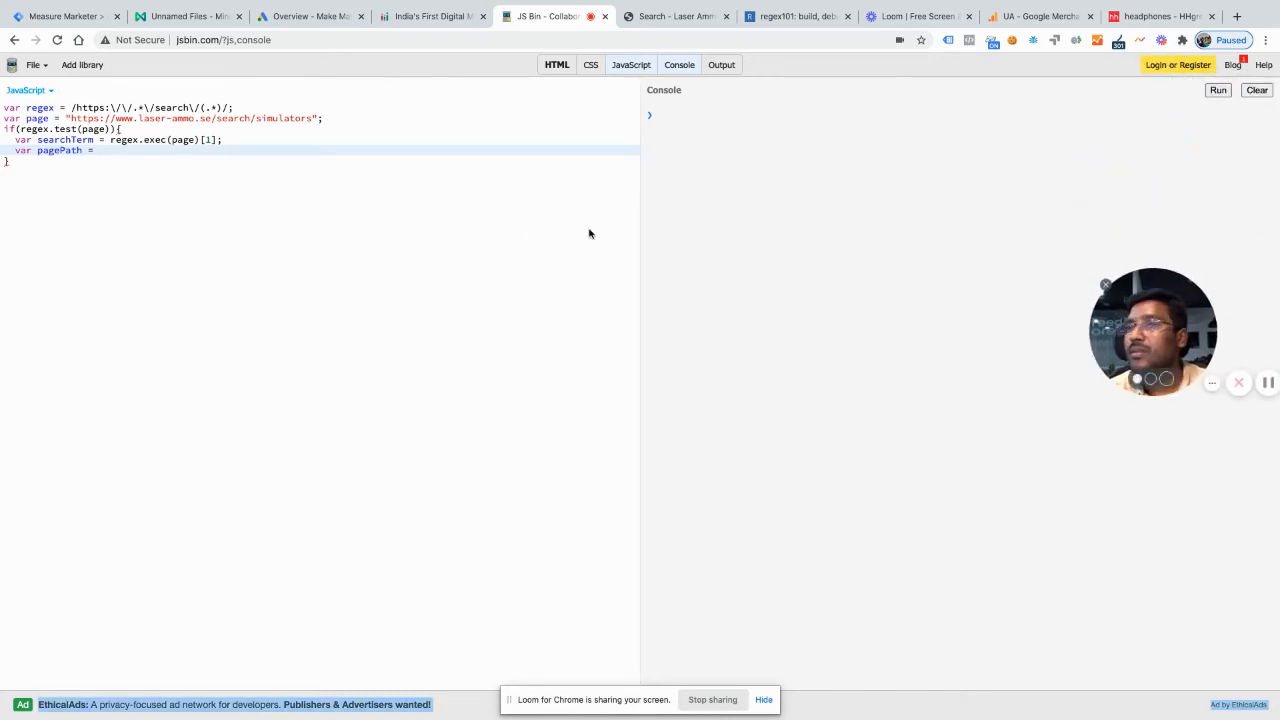
Step: Assign "/search/?s=" + searchTerm; to the pagePath variable and add a new line beneath it
click(142, 151)
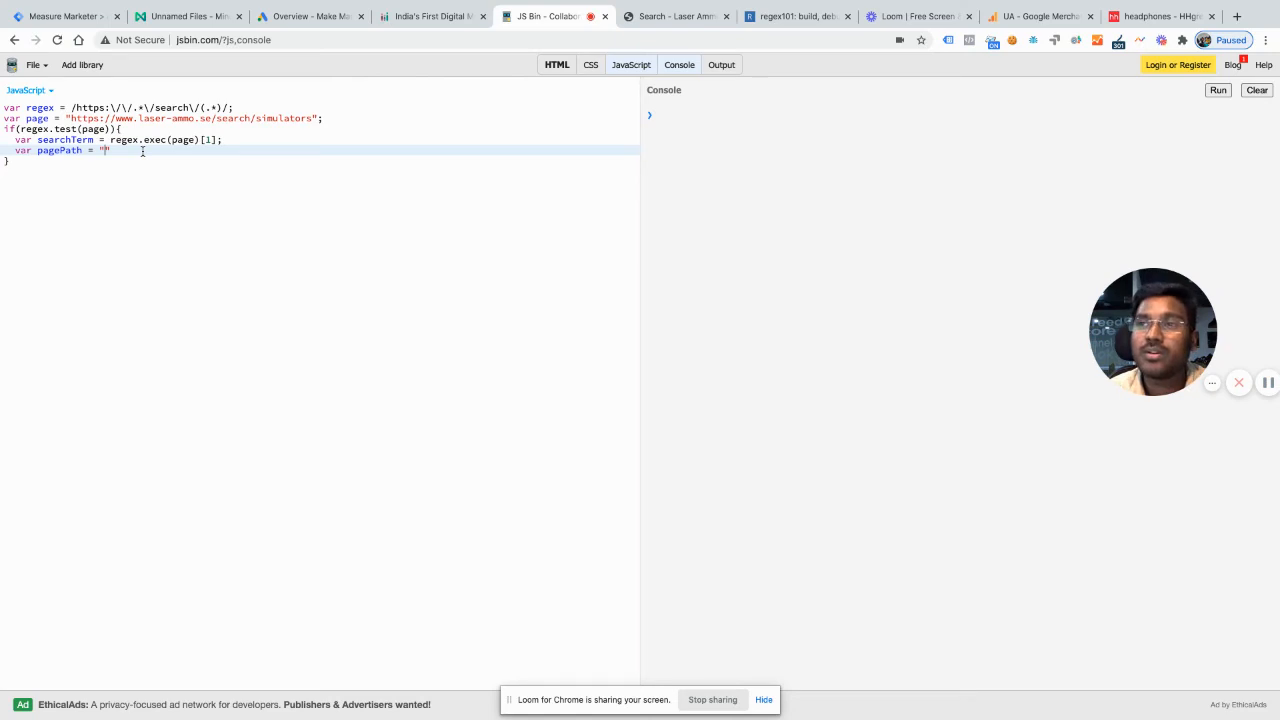
text(/search)
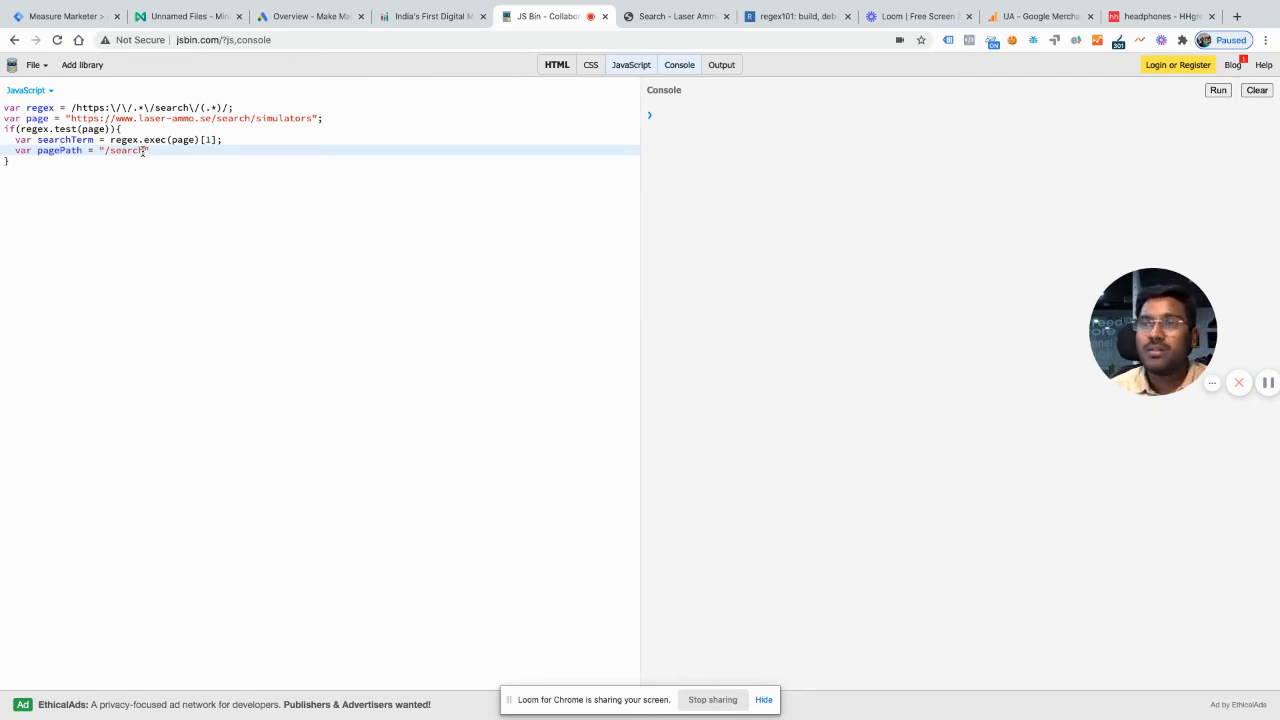
text(/)
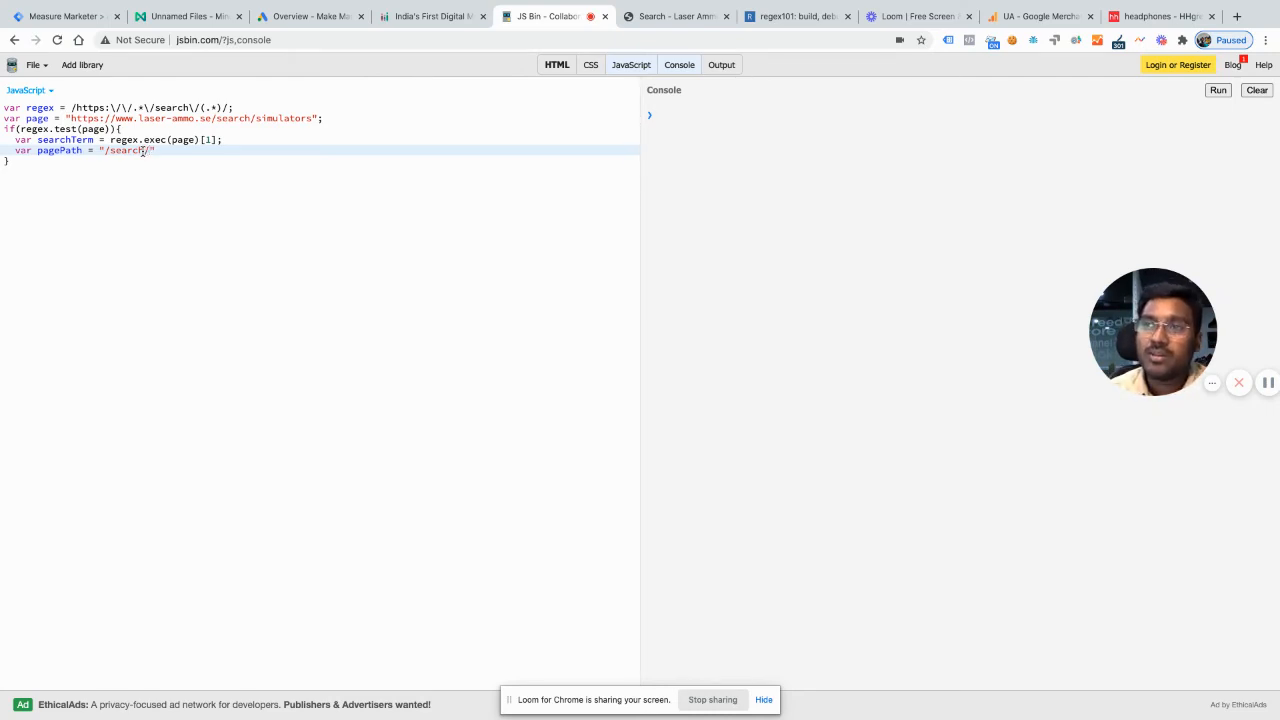
text(?s)
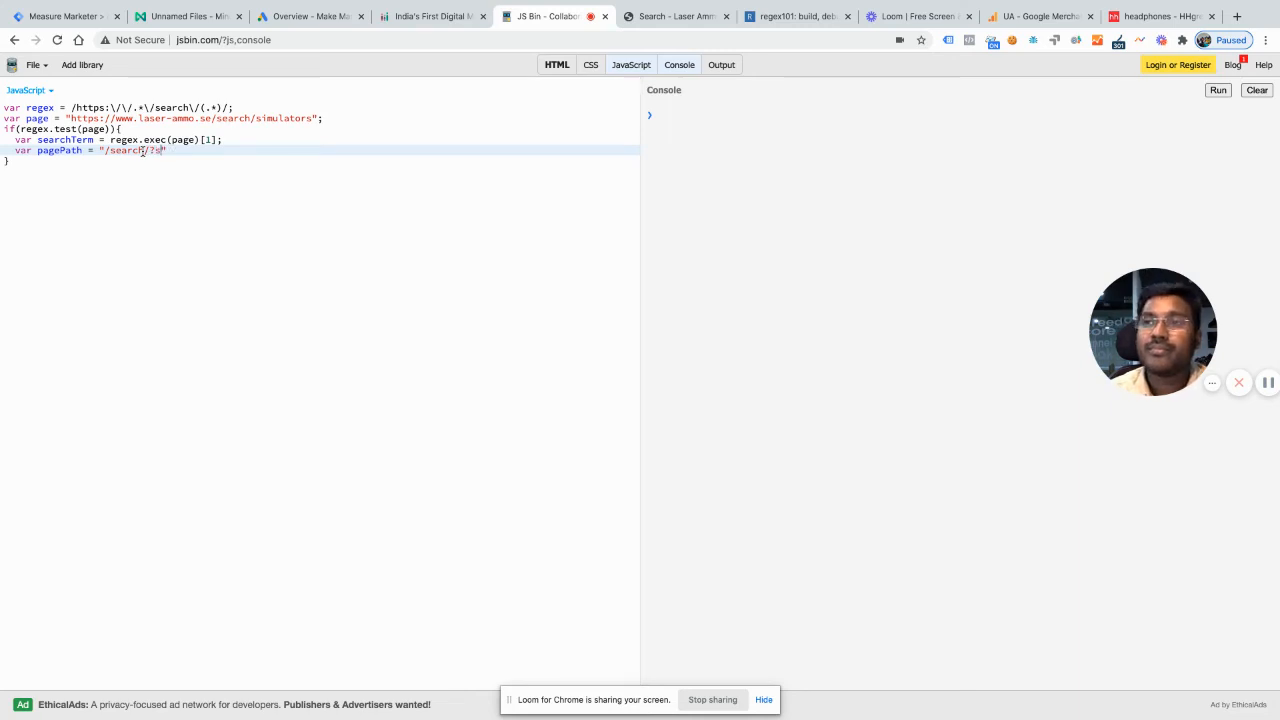
text(=" +)
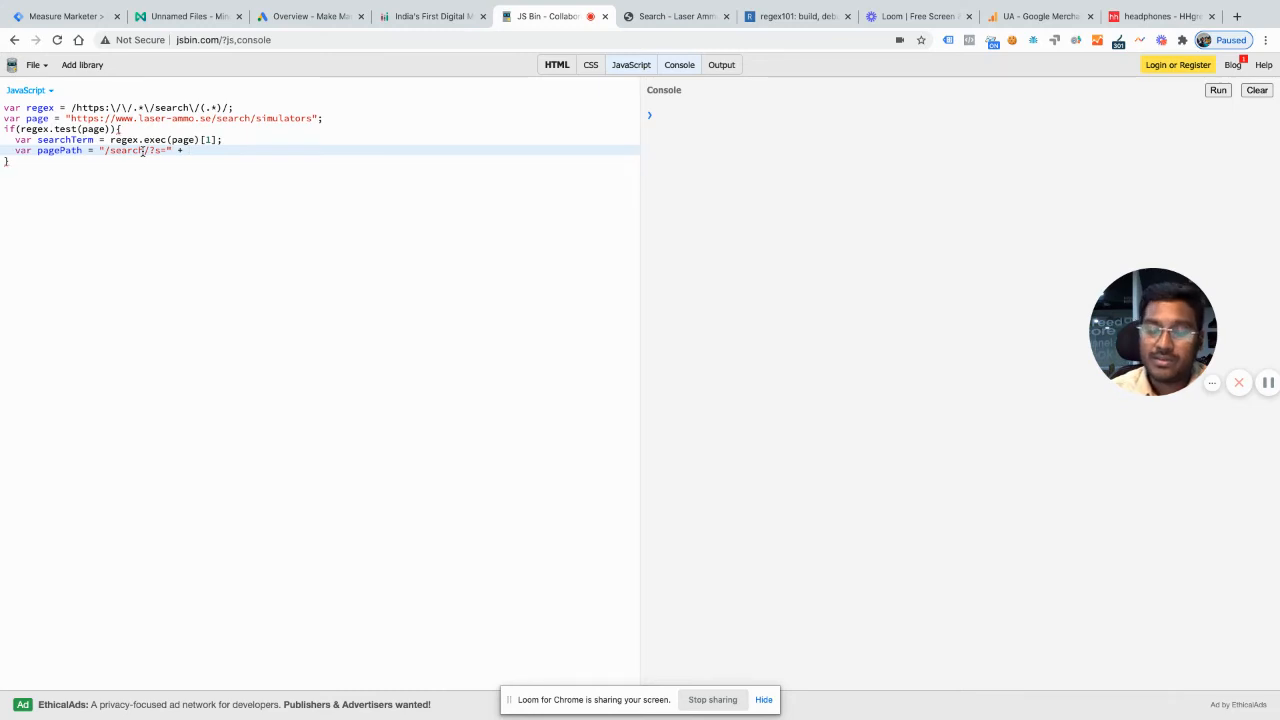
text( searchTe)
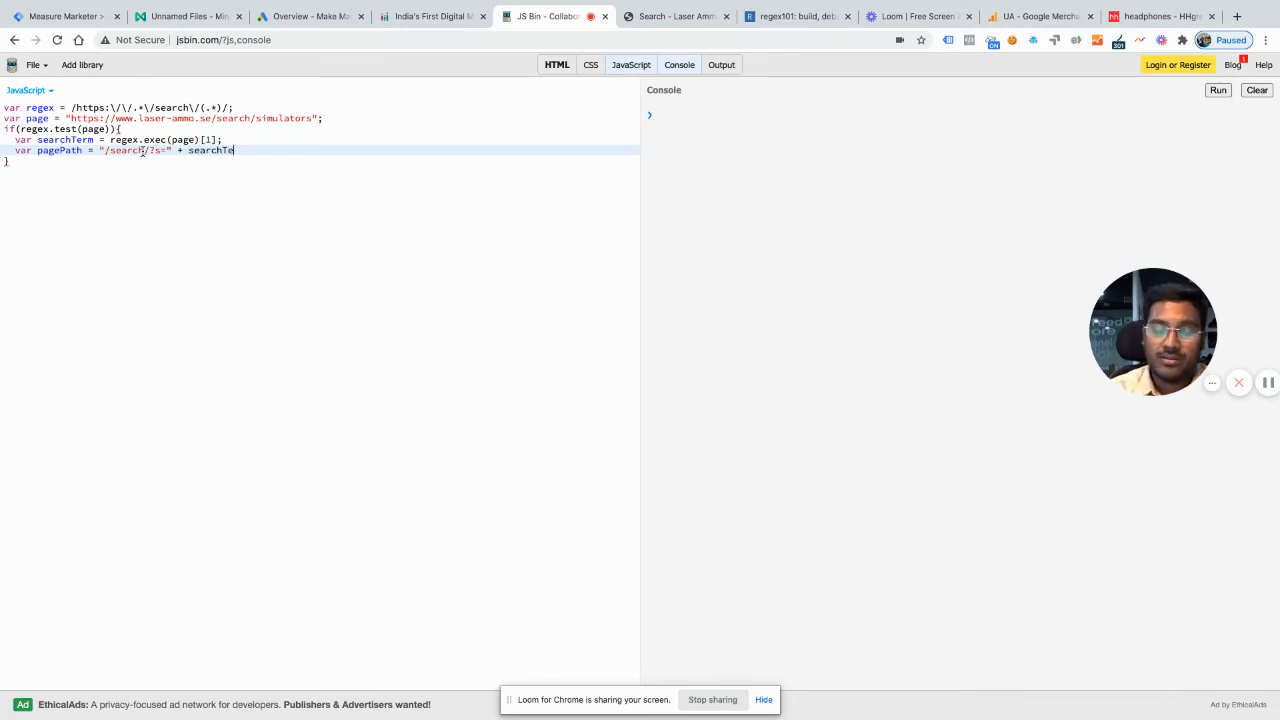
text(rm;)
key(Return)
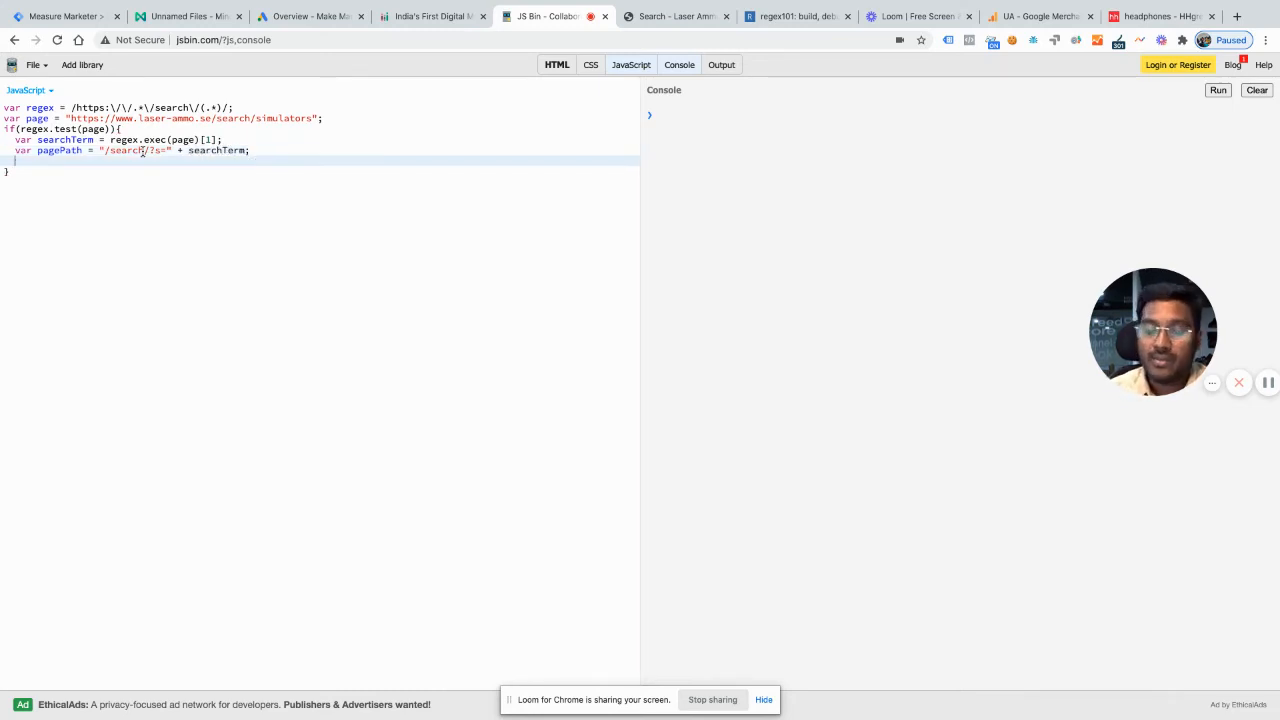
Step: Add console.log(pagePath) at the end of the if block and compare the console output with the page URL
text(console.log)
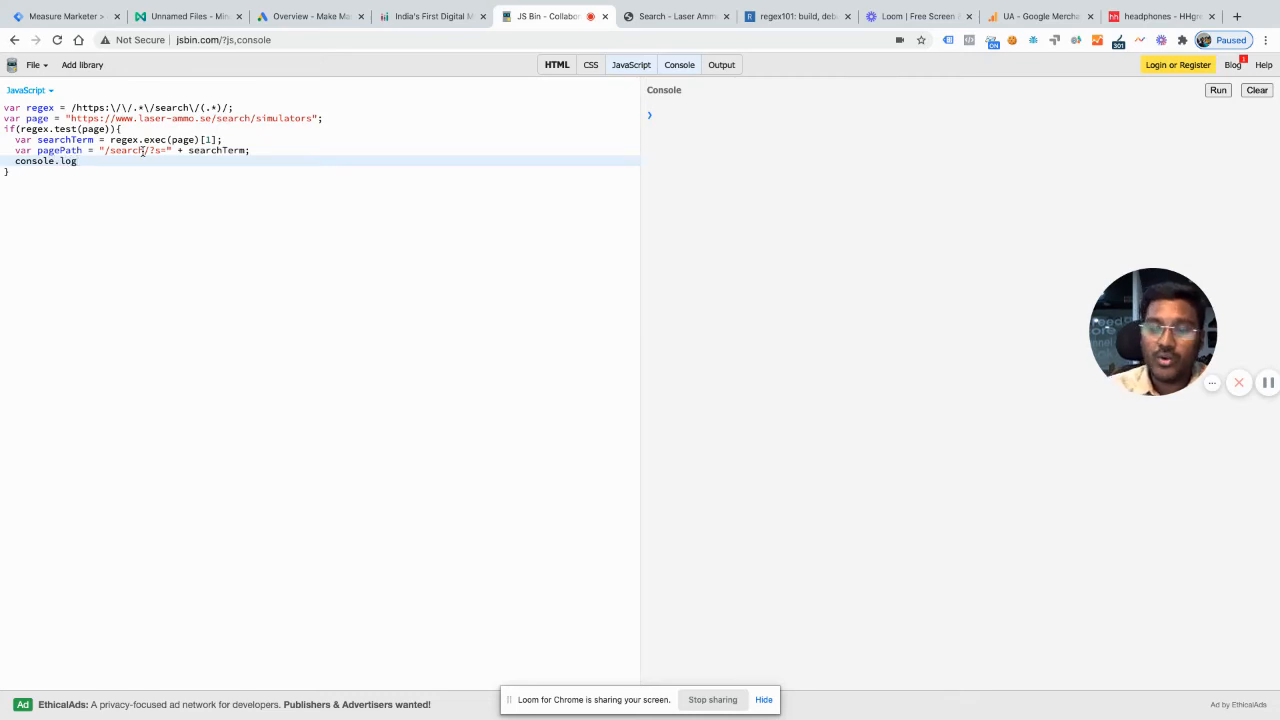
text((pagePa)
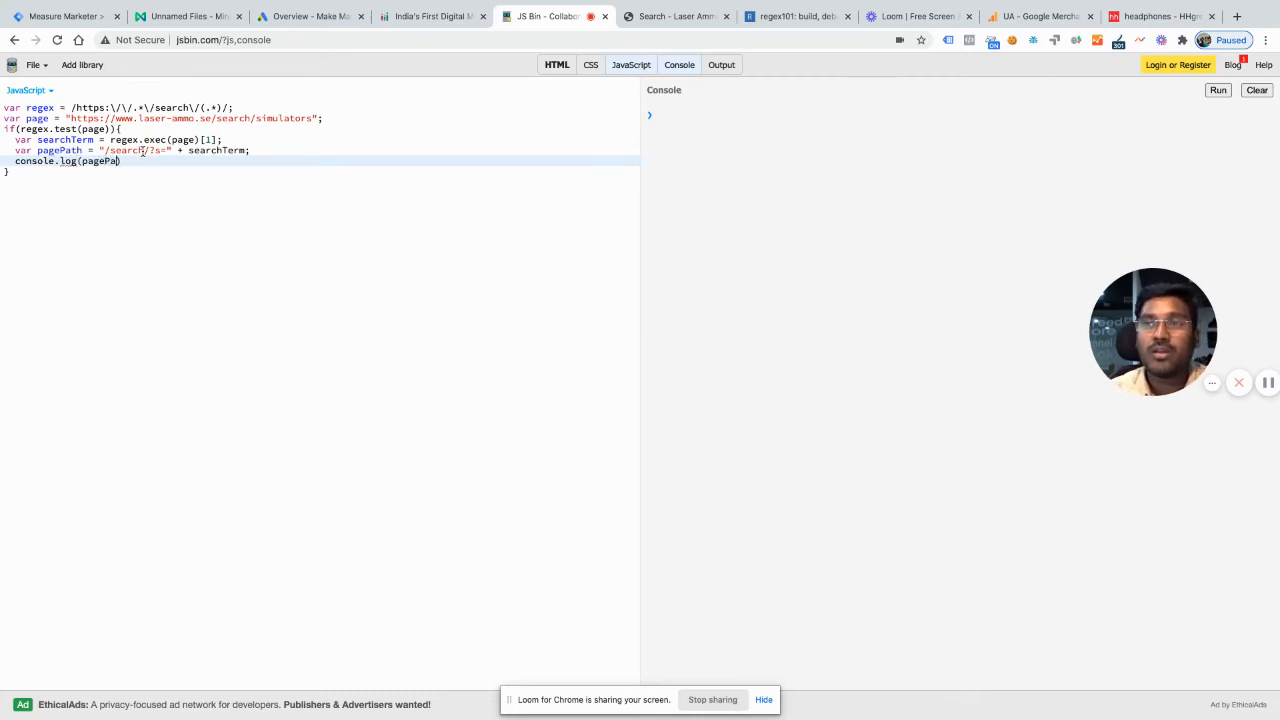
text(th)
click(303, 170)
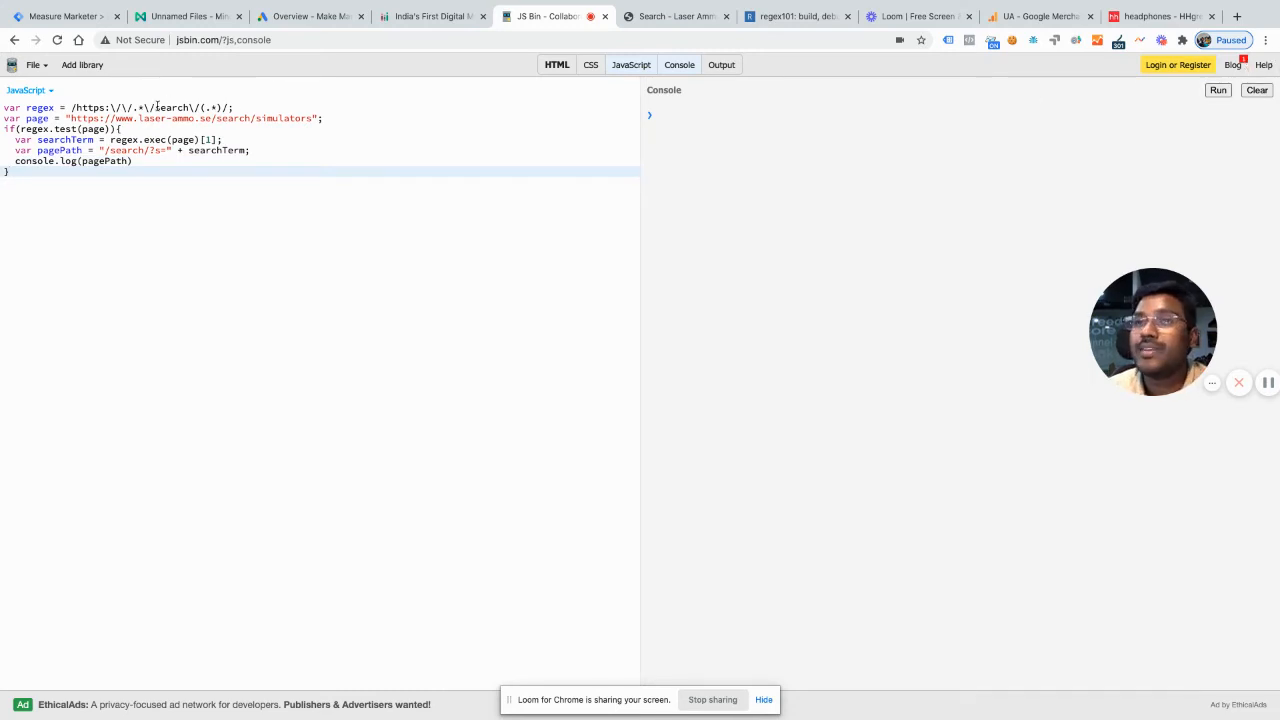
click(330, 118)
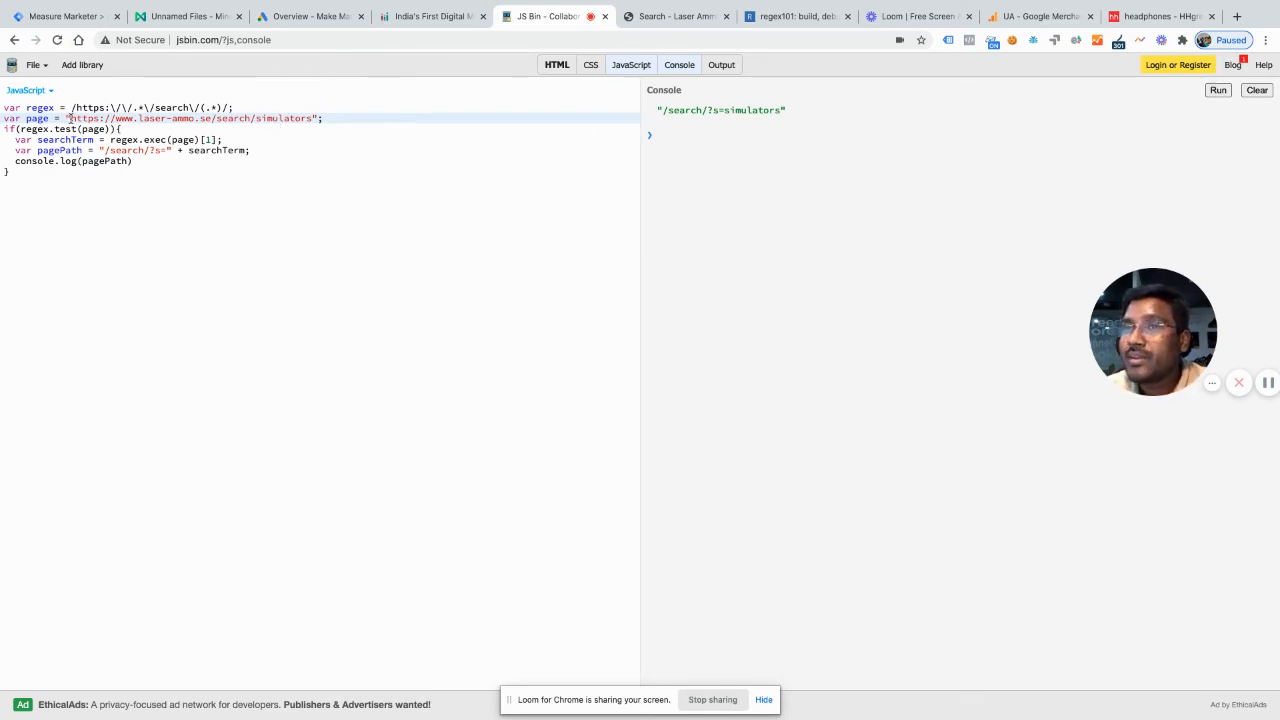
drag(69, 118, 314, 118)
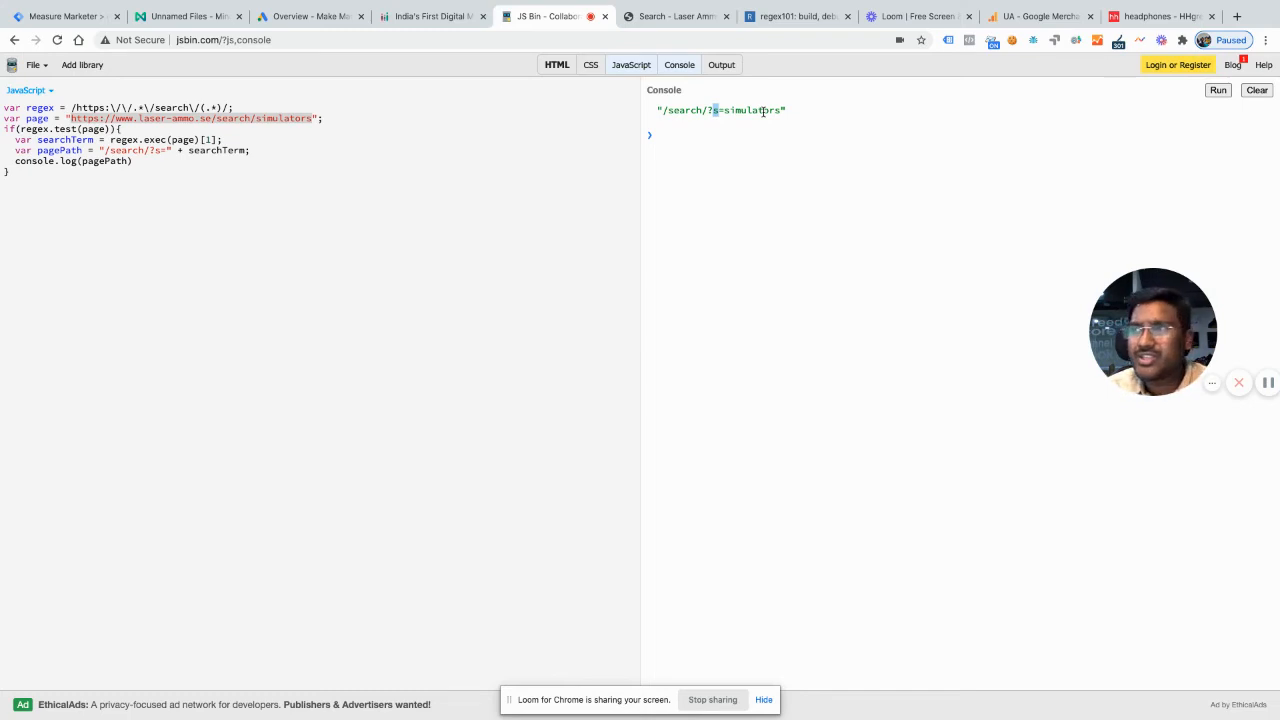
Step: Switch to Google Tag Manager and create a new user-defined variable of type Custom JavaScript
click(826, 116)
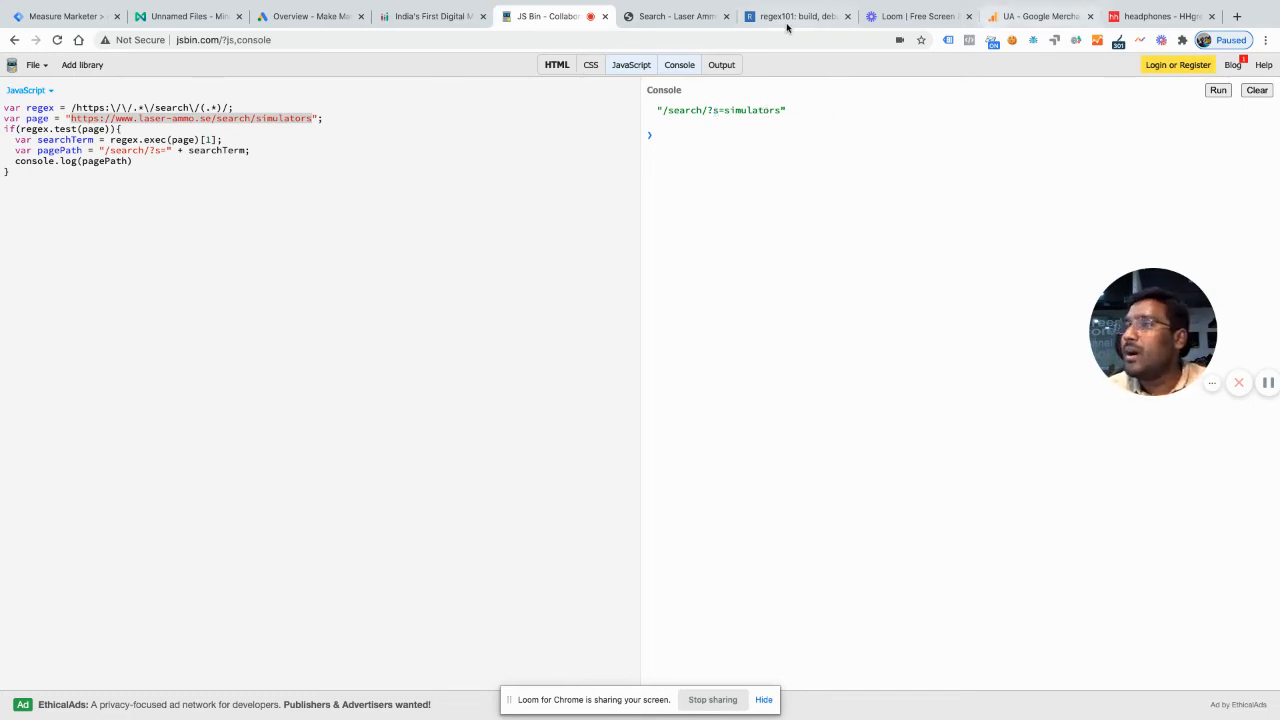
click(36, 22)
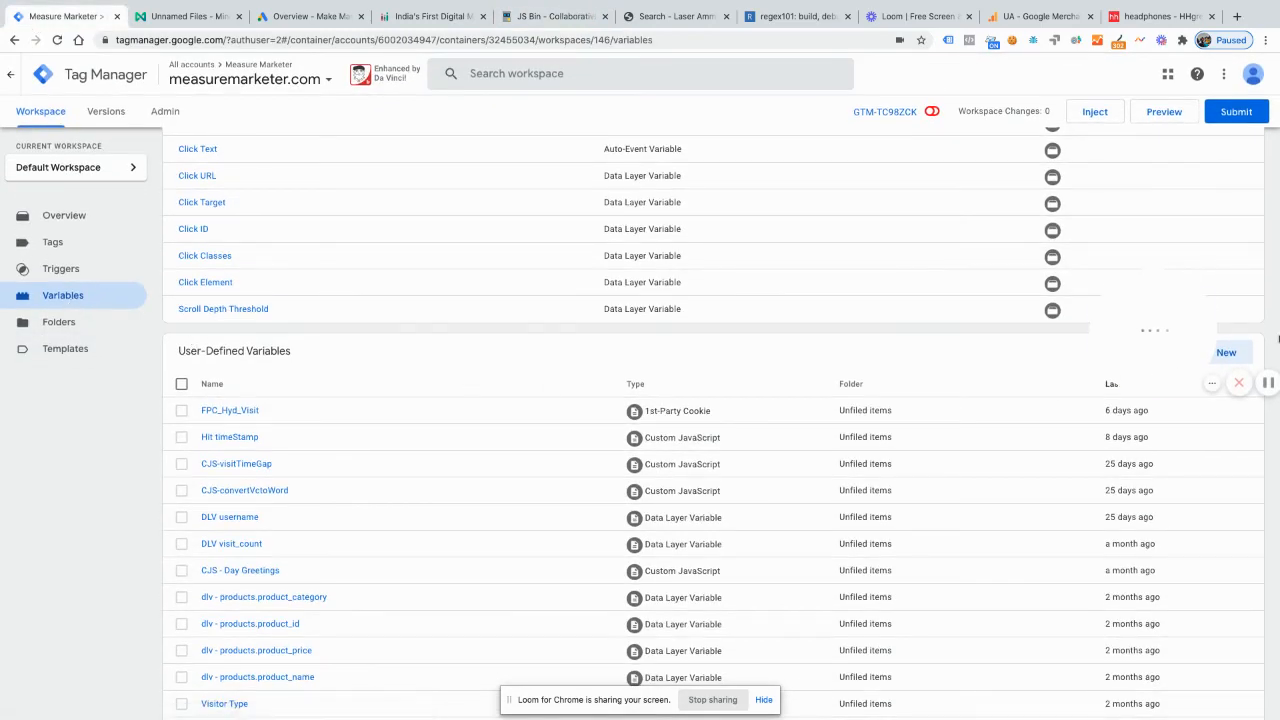
click(1173, 338)
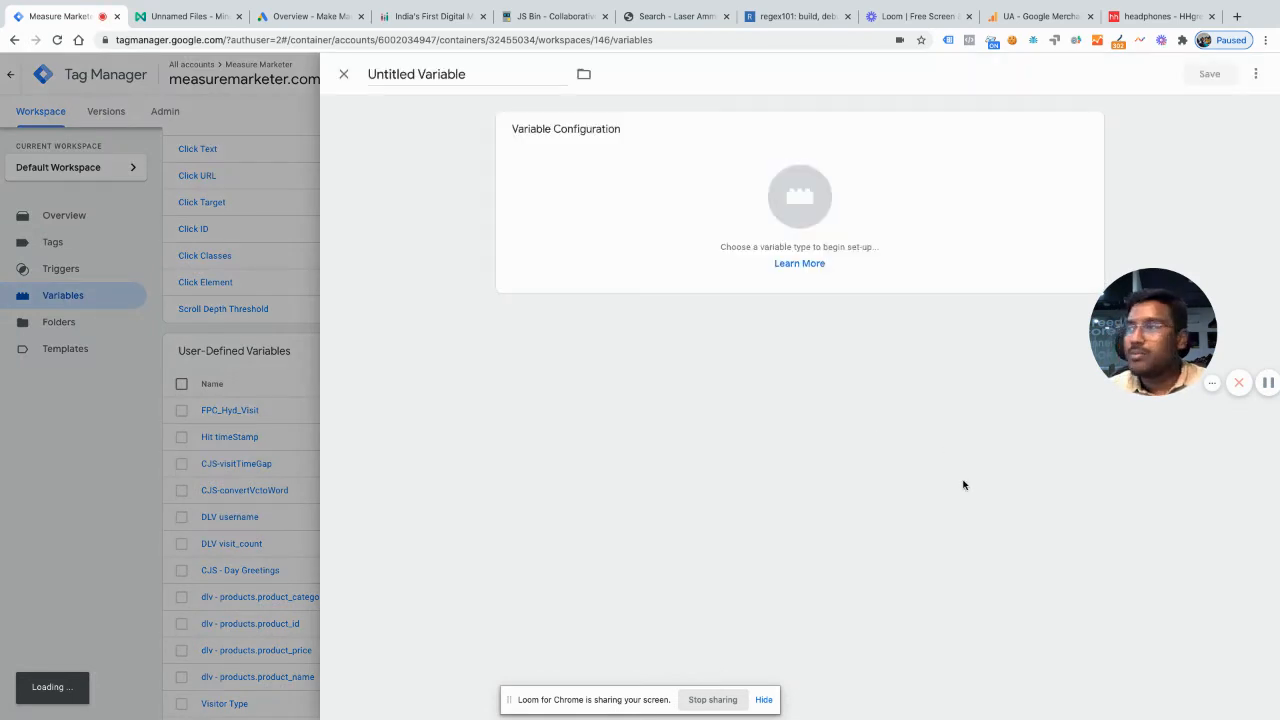
drag(1199, 516, 1205, 540)
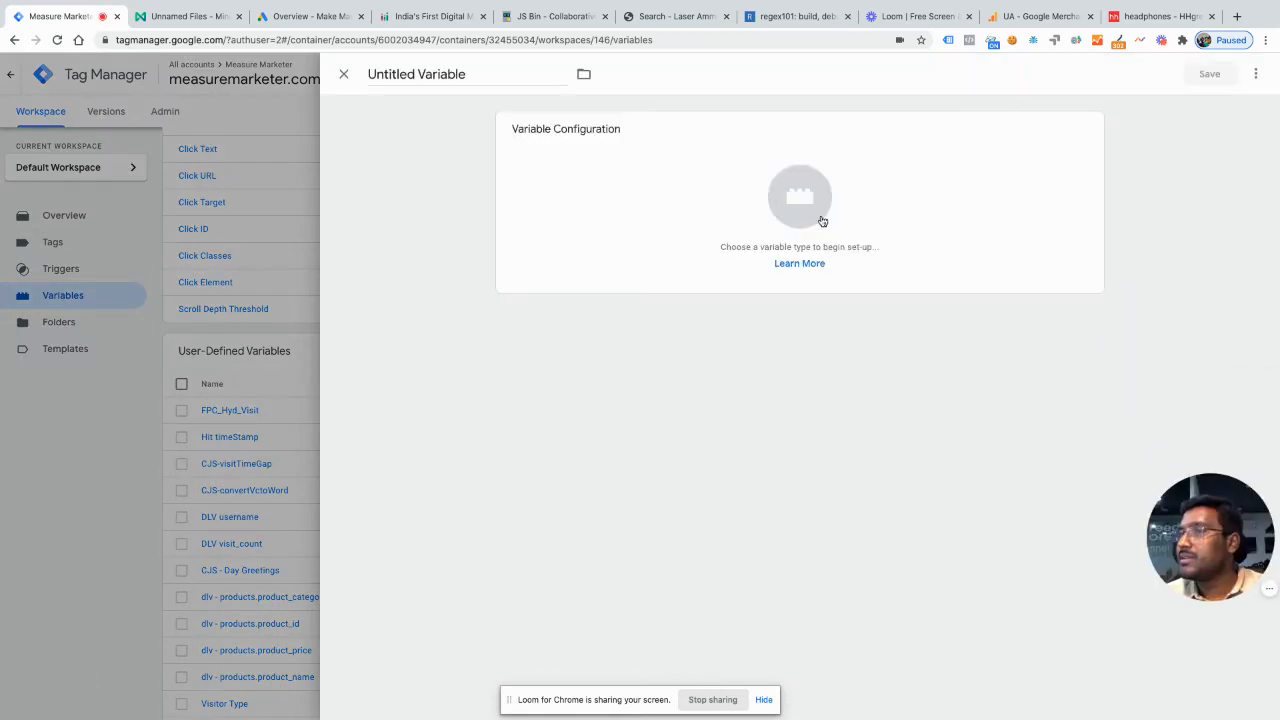
click(811, 206)
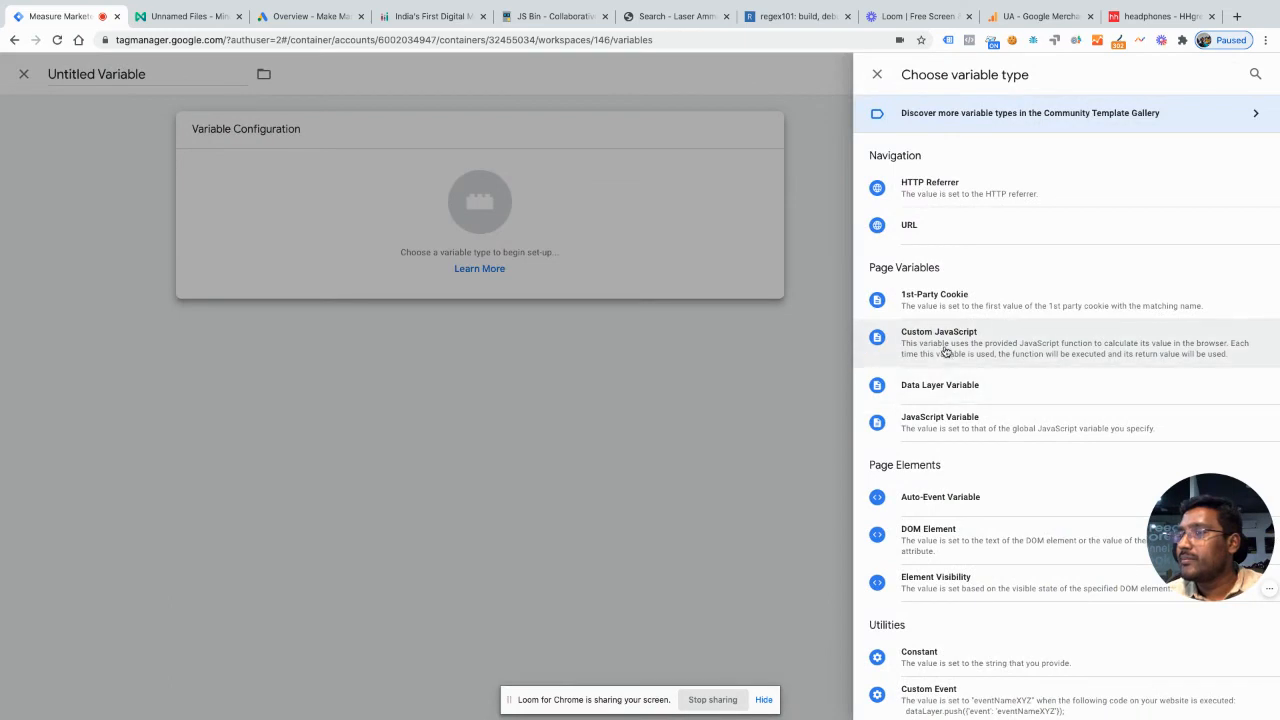
click(946, 350)
Step: Copy the whole script from JS Bin and paste it into the Custom JavaScript variable in place of the placeholder function body
click(574, 20)
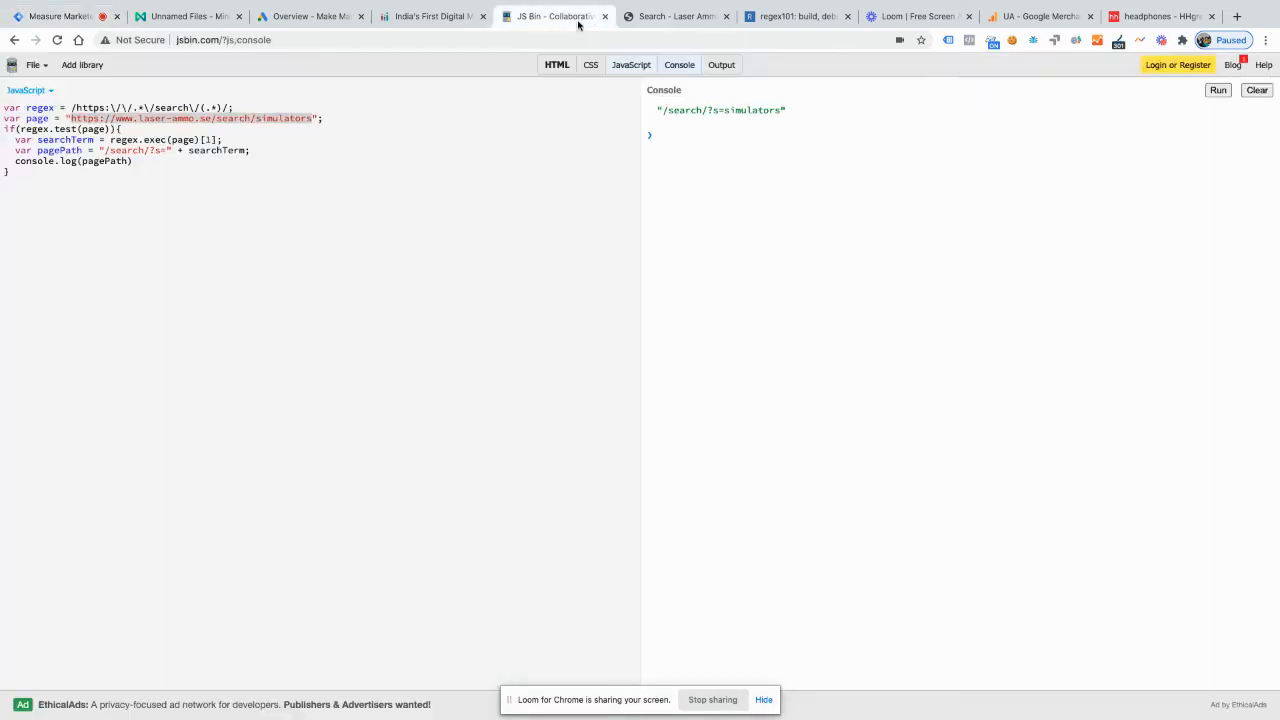
key(super+a)
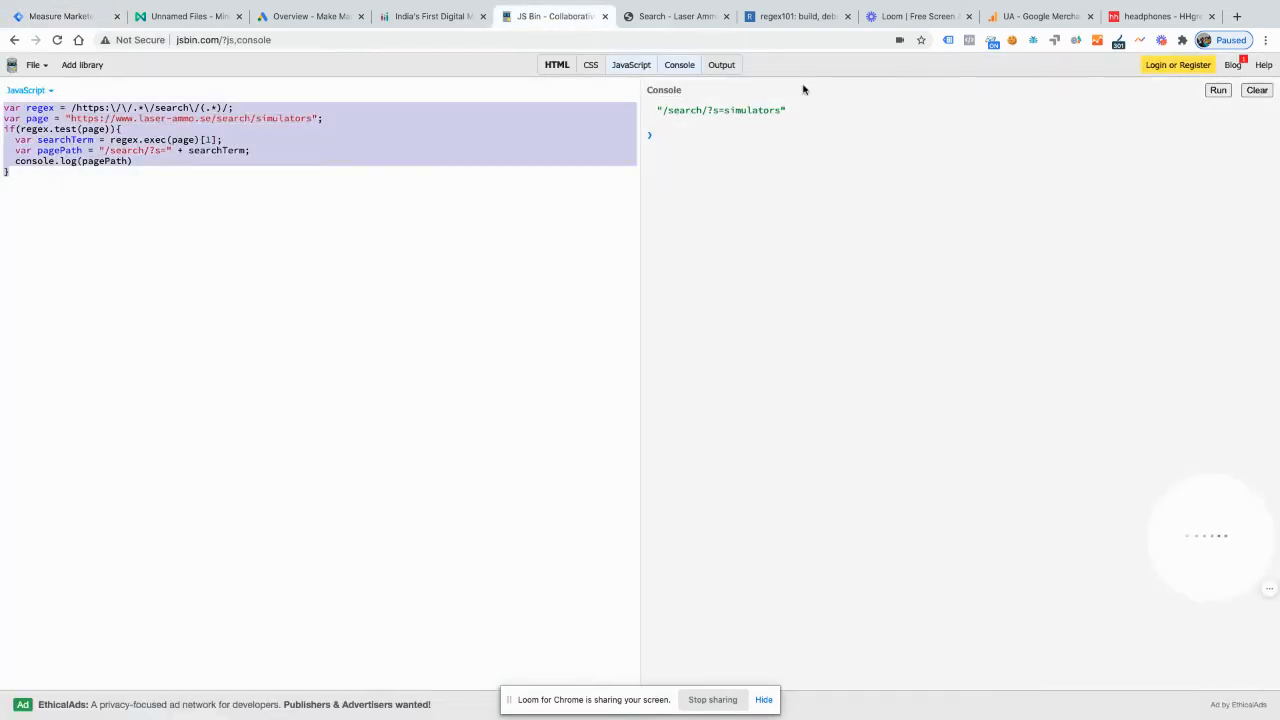
click(72, 14)
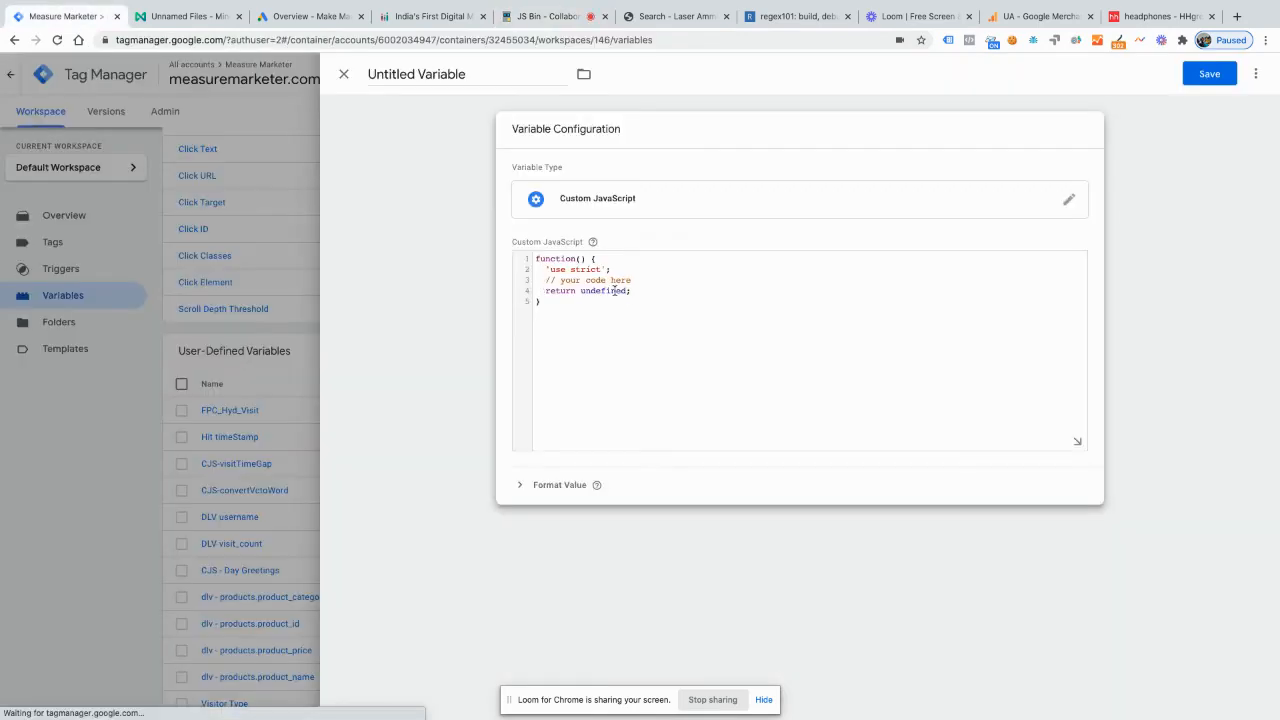
drag(660, 289, 509, 270)
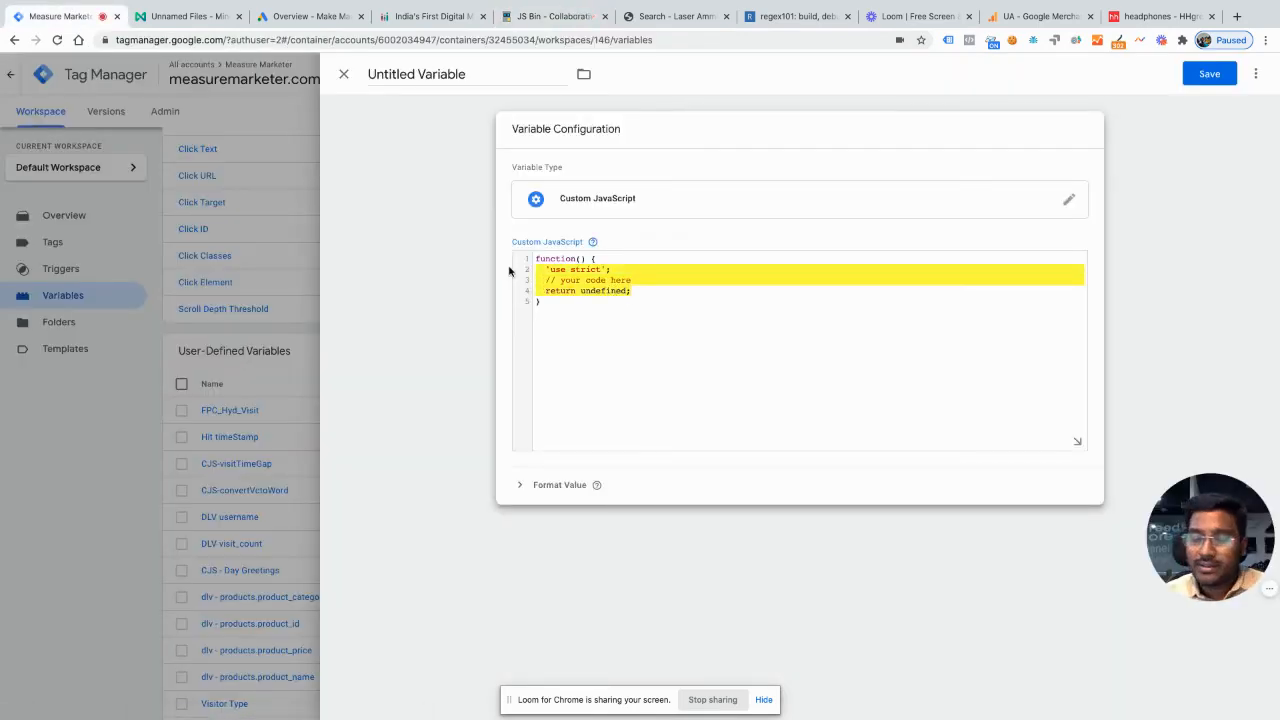
key(BackSpace)
text(var regex = /https:\/\/.+\/search\/(.*)/; var page = "https://www.laser-ammo.se/search/simulators"; if(regex.test(page)){   var searchTerm = regex.exec(page)[1];   var pagePath = "/search/?s=" + searchTerm;   console.log(pagePath) })
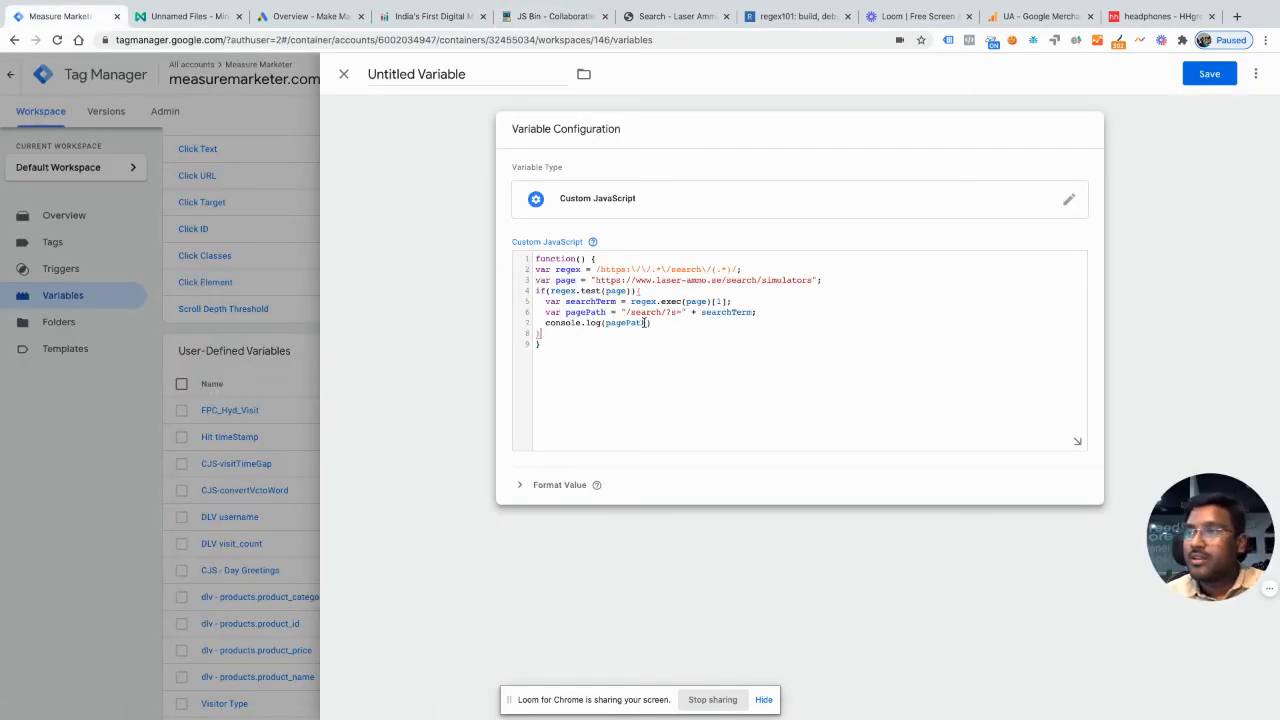
Step: Replace the console.log(pagePath) line inside the if block with a bare return statement
click(600, 323)
key(BackSpace)
key(BackSpace)
key(BackSpace)
key(BackSpace)
key(BackSpace)
key(BackSpace)
key(BackSpace)
key(BackSpace)
key(BackSpace)
key(BackSpace)
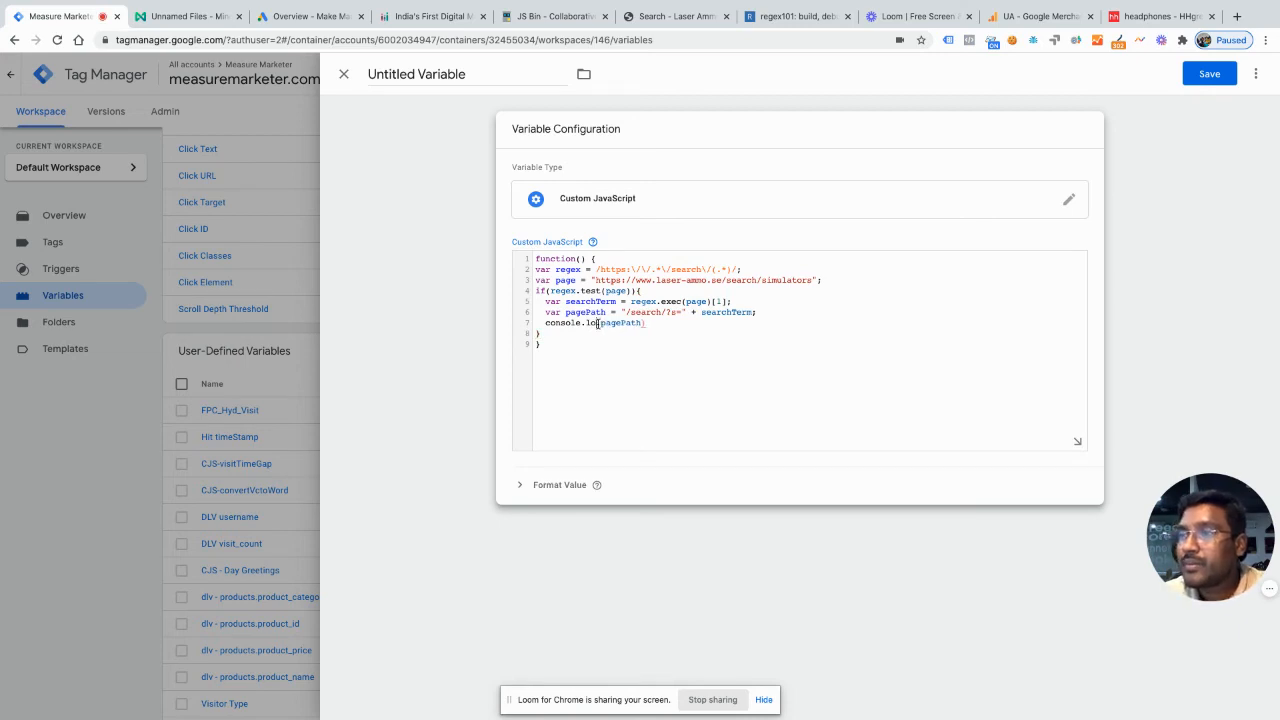
key(BackSpace)
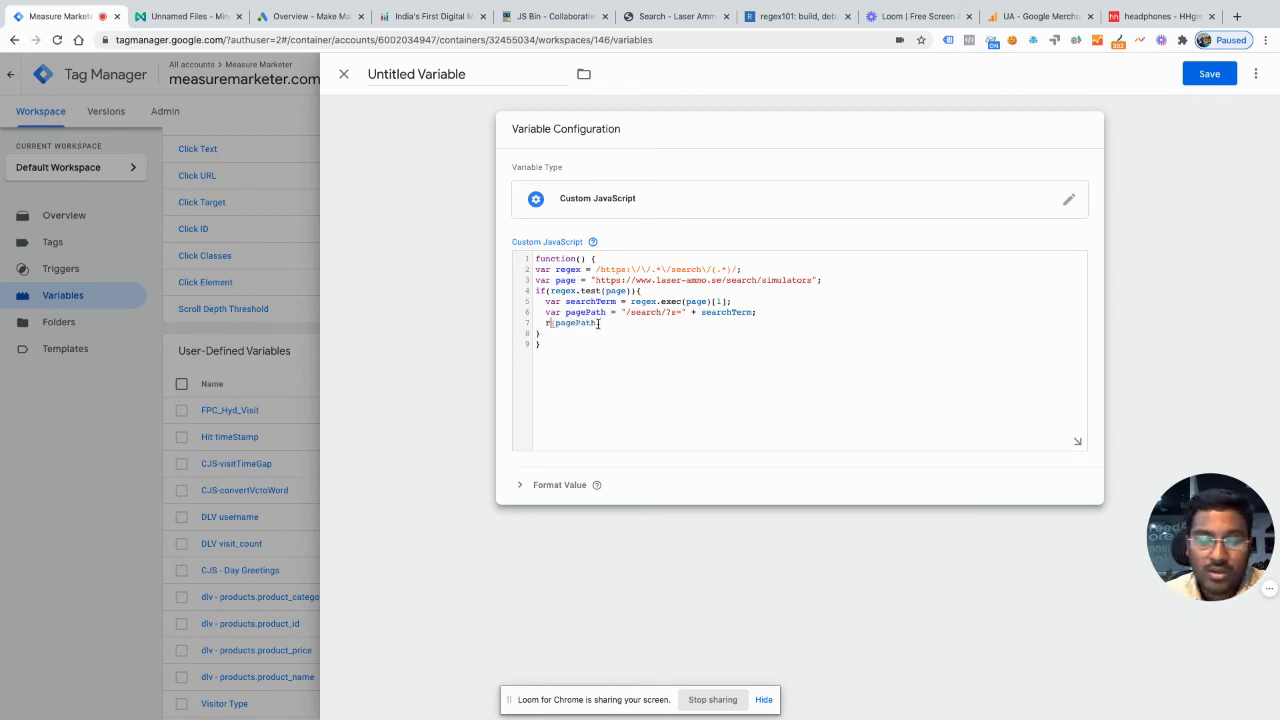
text(return)
key(Delete)
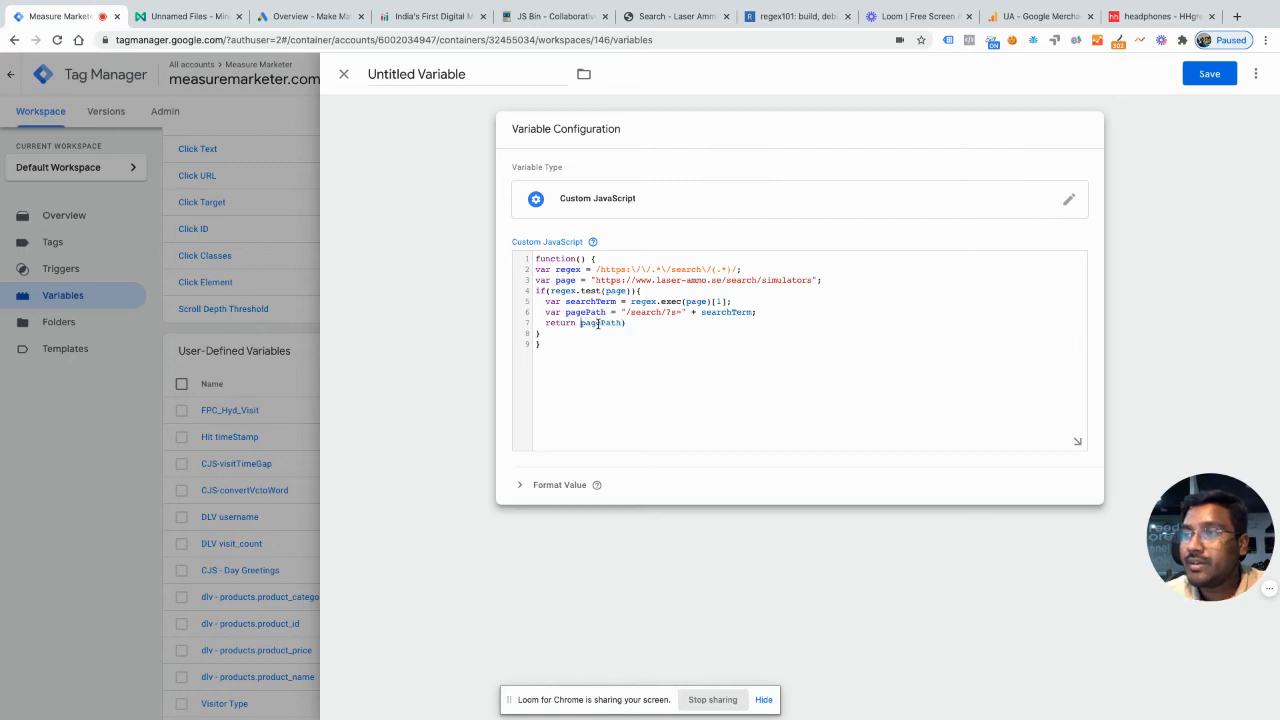
drag(668, 323, 583, 325)
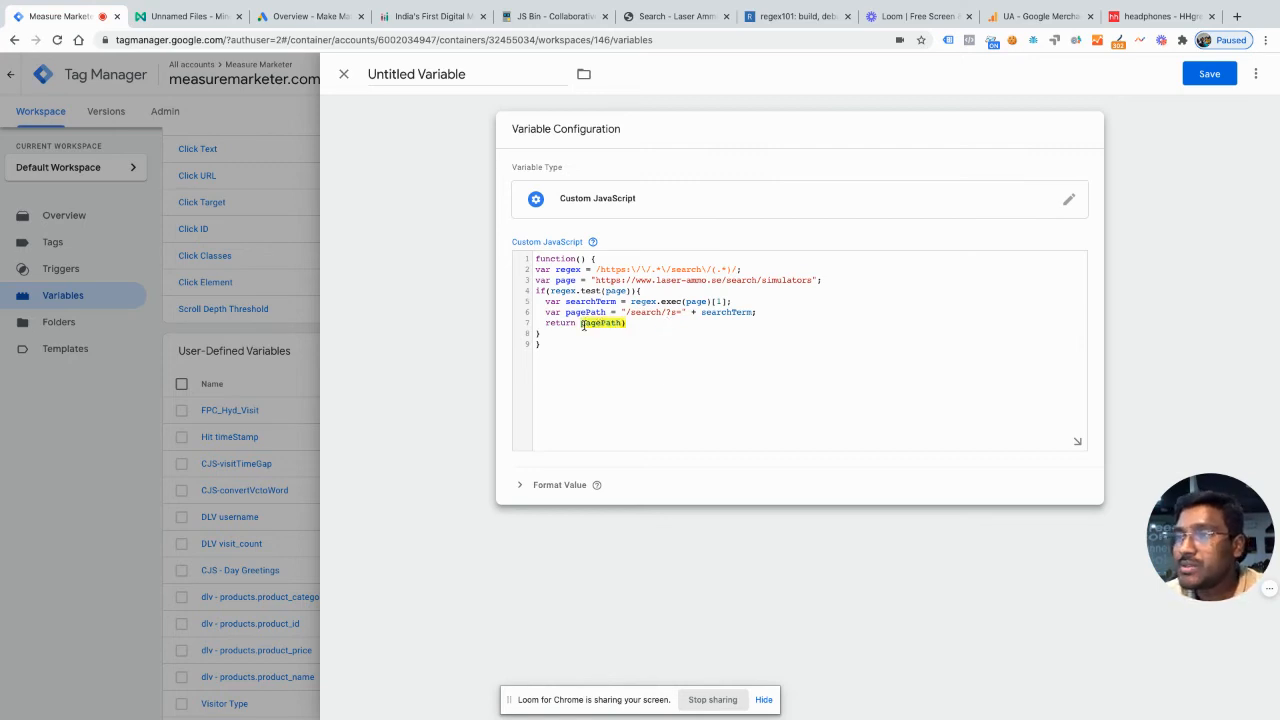
Step: Replace the hard-coded Laser Ammo URL assigned to page with the {{Page Path}} variable
click(560, 16)
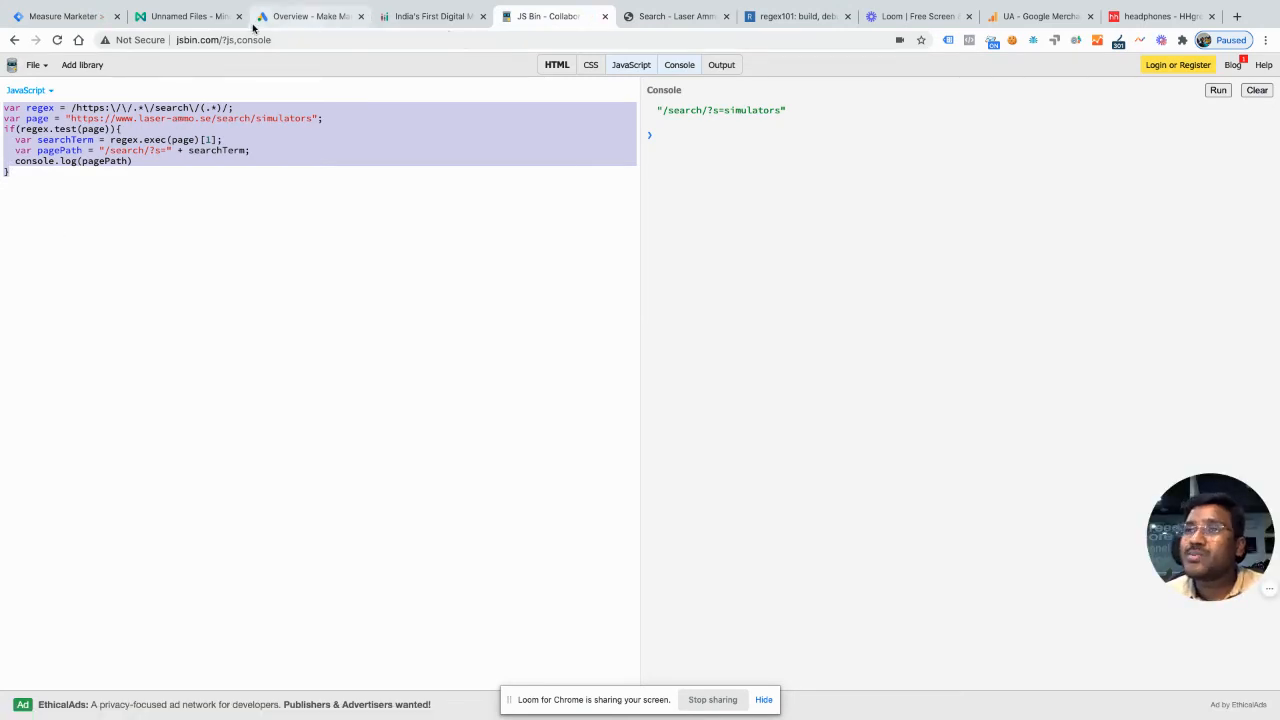
click(80, 20)
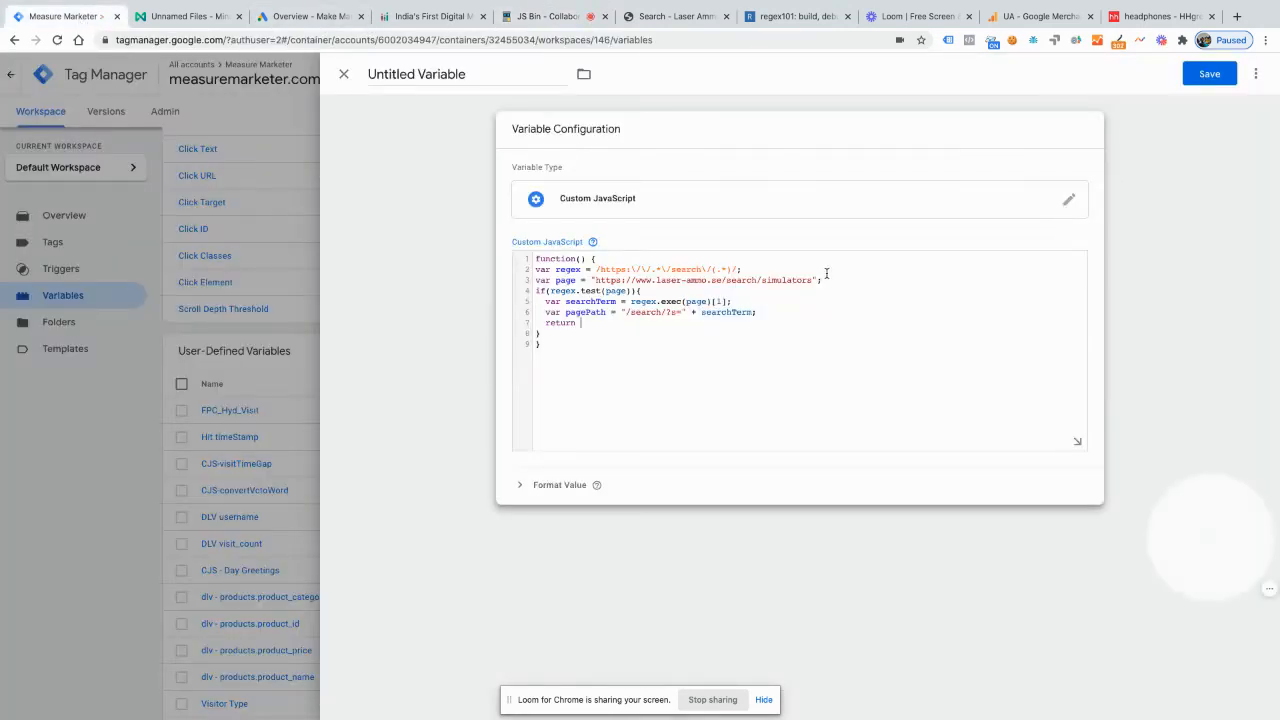
drag(830, 279, 598, 281)
key(BackSpace)
key(BackSpace)
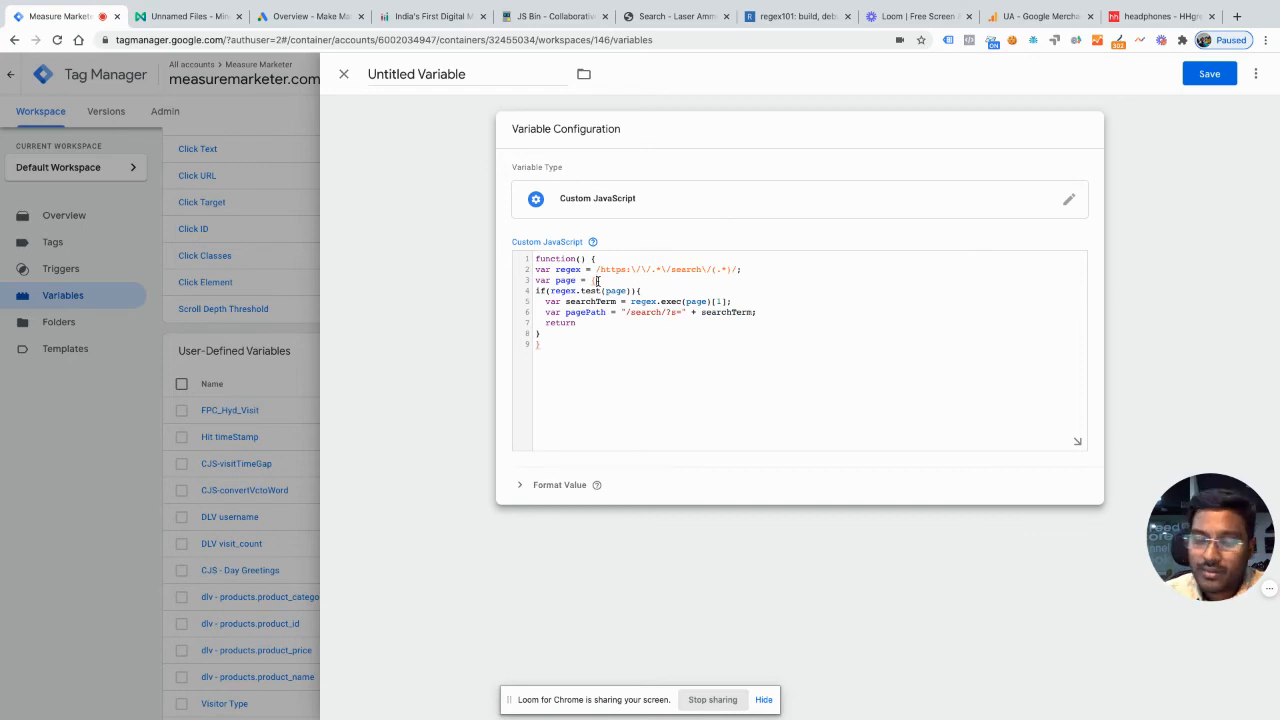
text({{page)
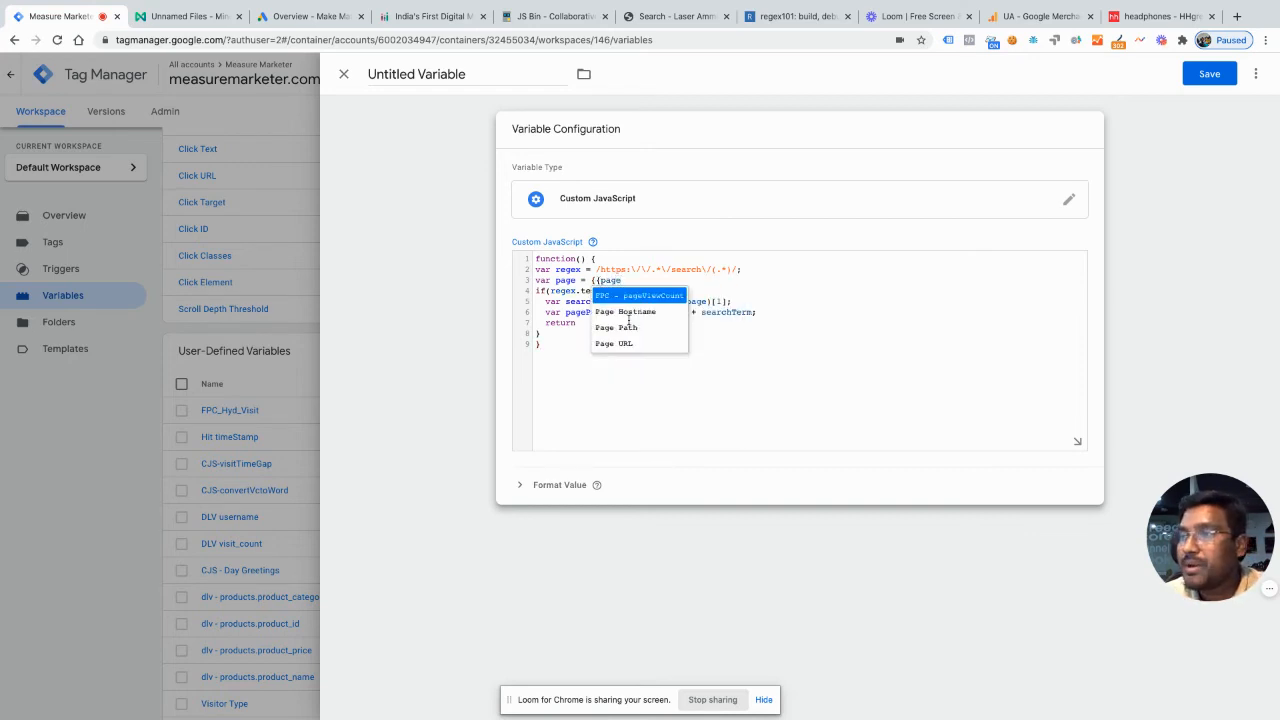
click(628, 322)
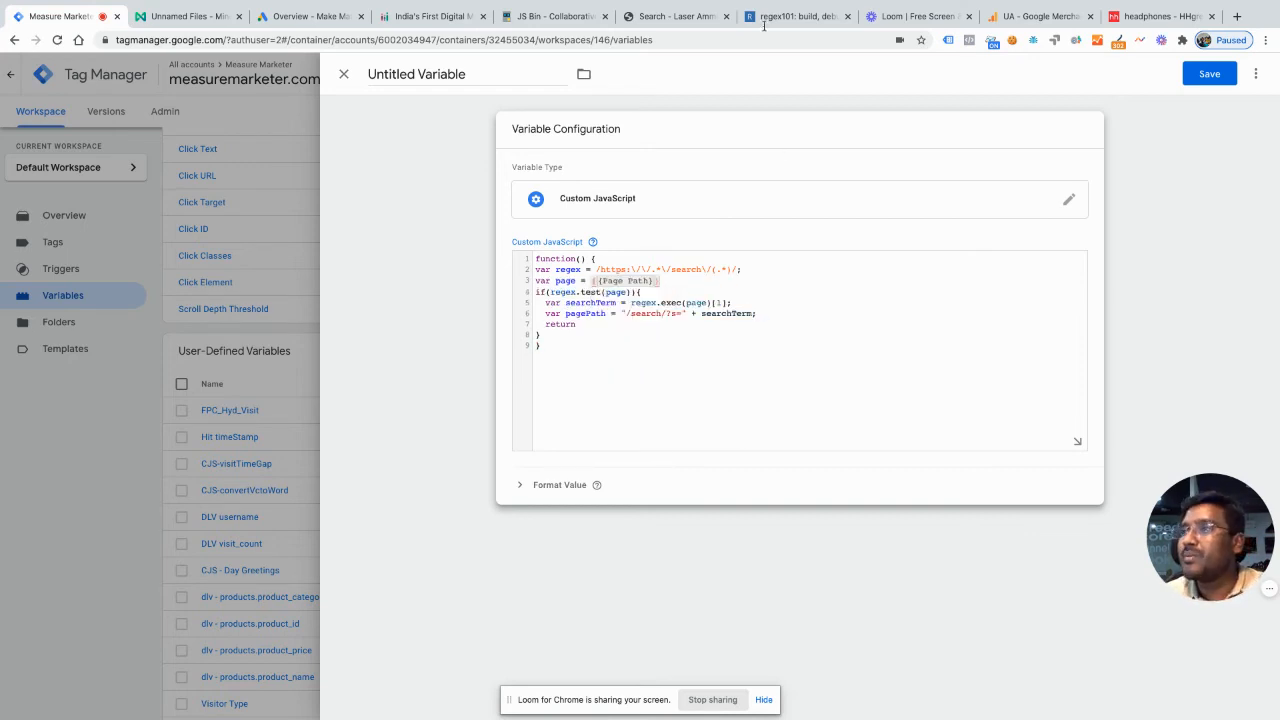
Step: Search the Laser Ammo site for "dry fire", and back in Tag Manager shorten the regex to /\/search\/(.*)/ and tidy the page line
click(671, 14)
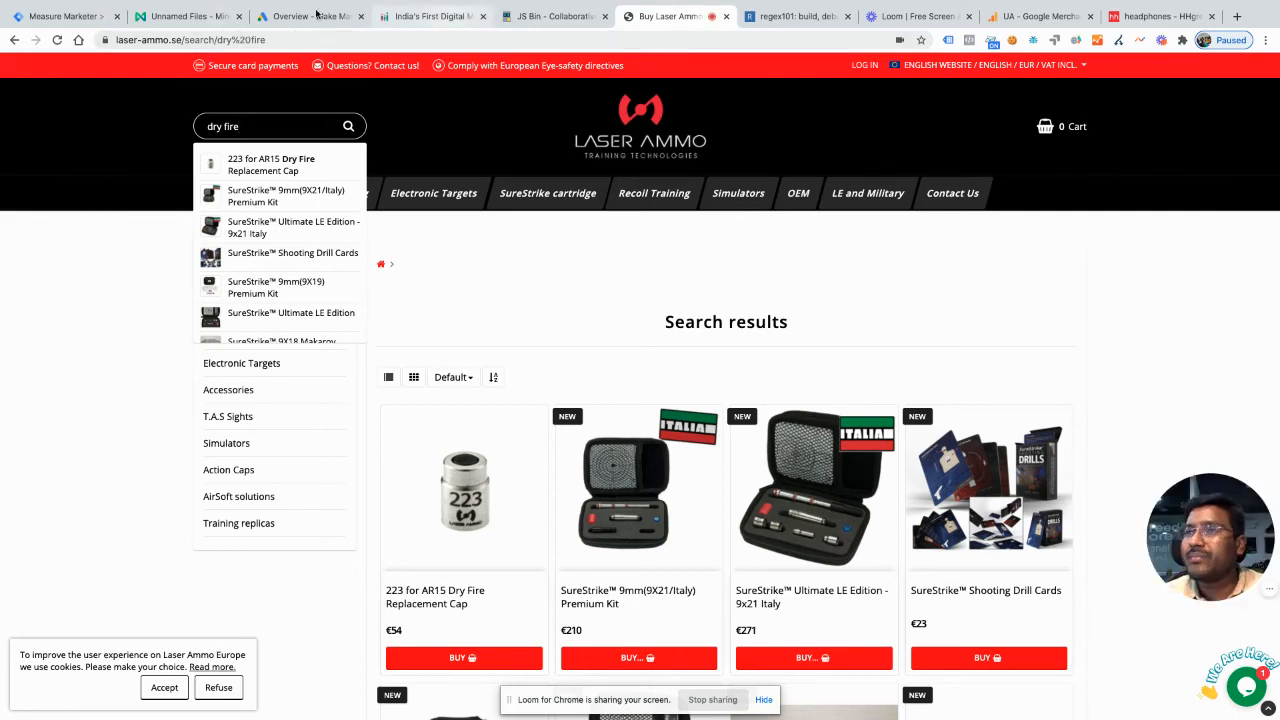
click(73, 17)
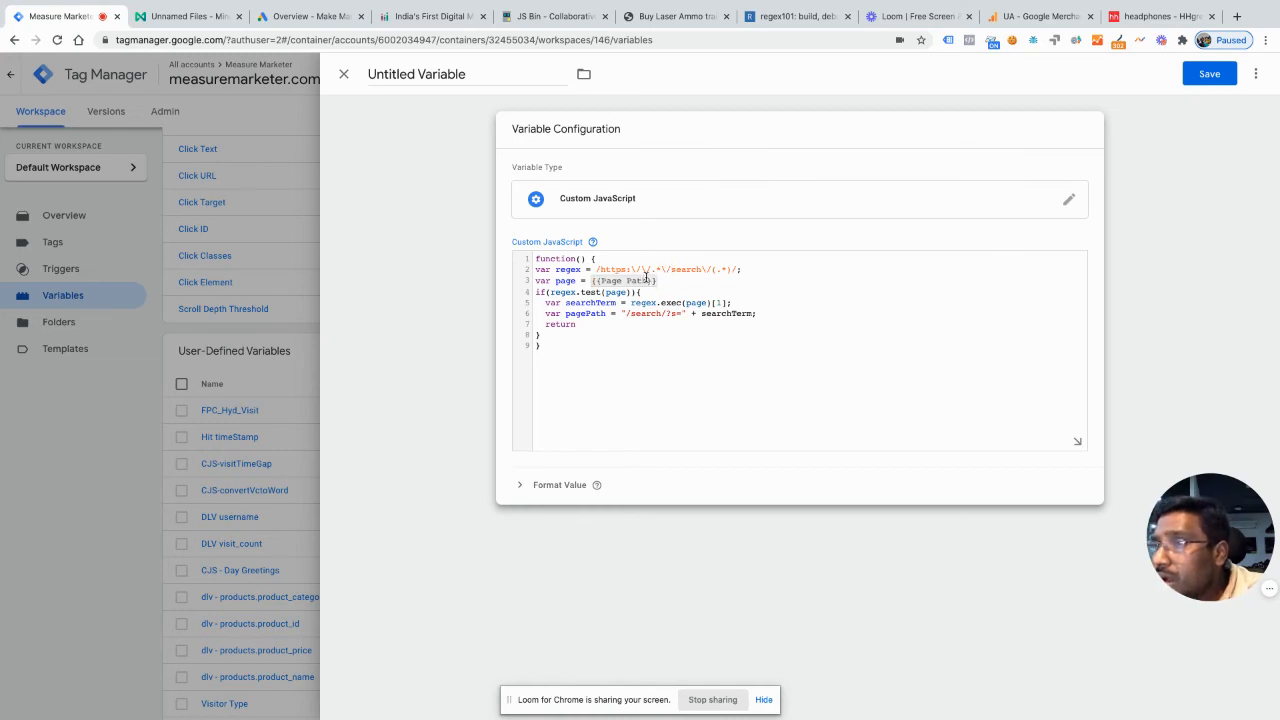
drag(659, 270, 598, 270)
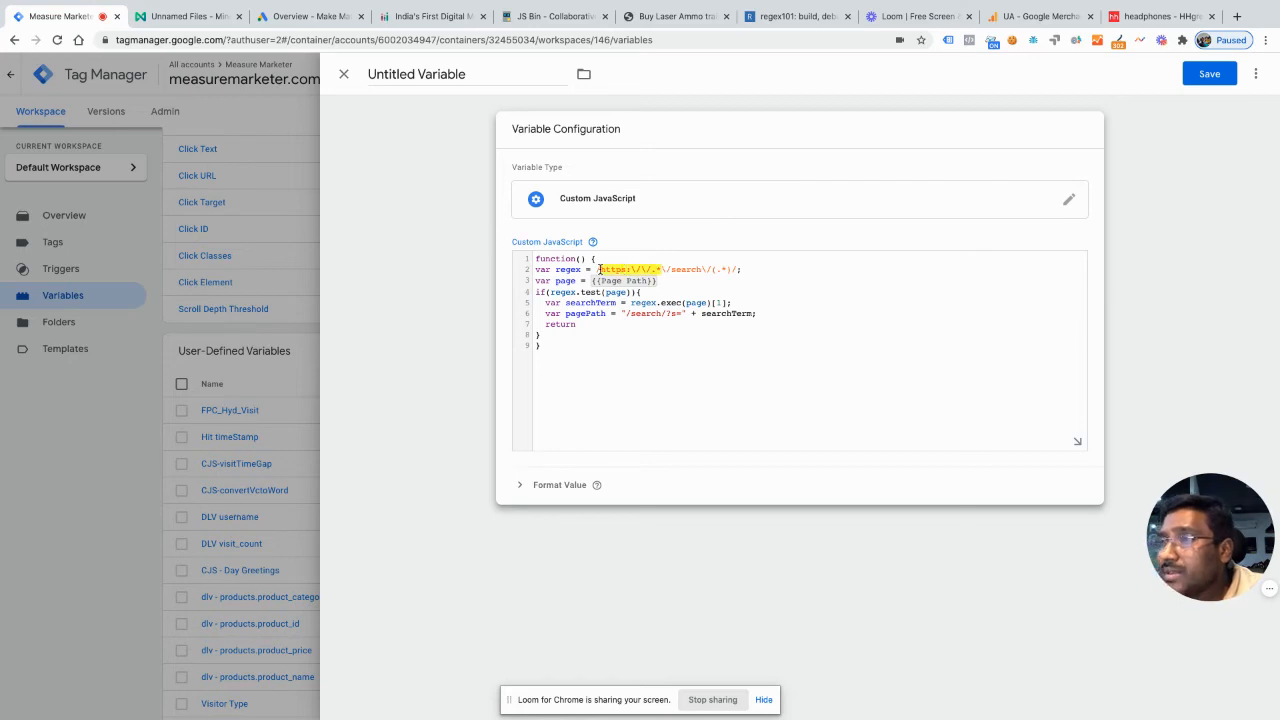
key(BackSpace)
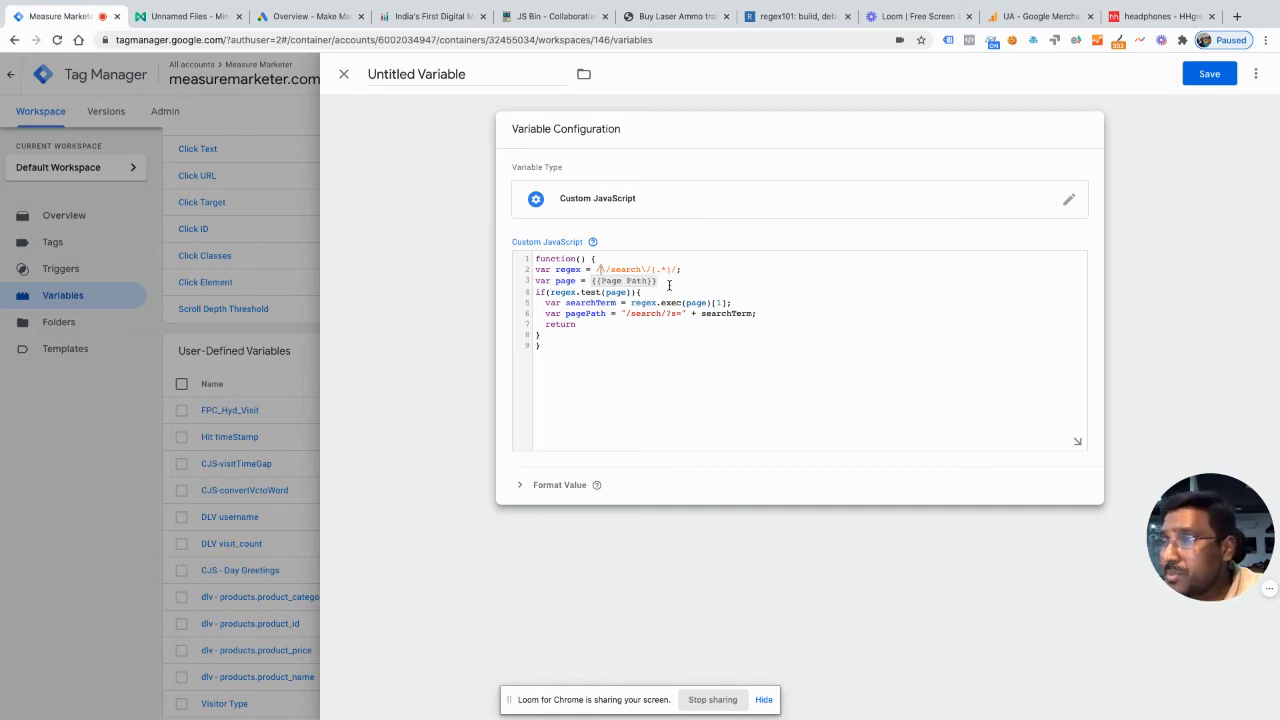
click(670, 284)
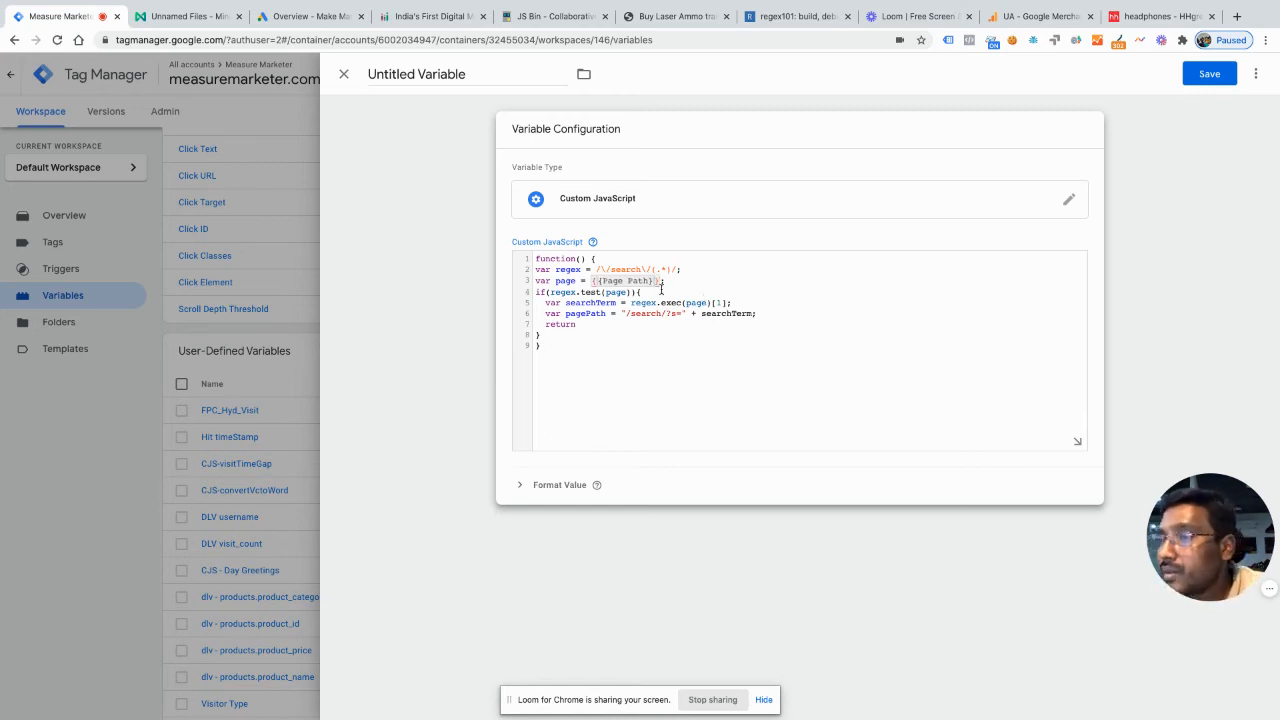
Step: Complete the statement inside the if block as return pagePath and add return page; on a new line after the block
click(598, 327)
text(pagePath)
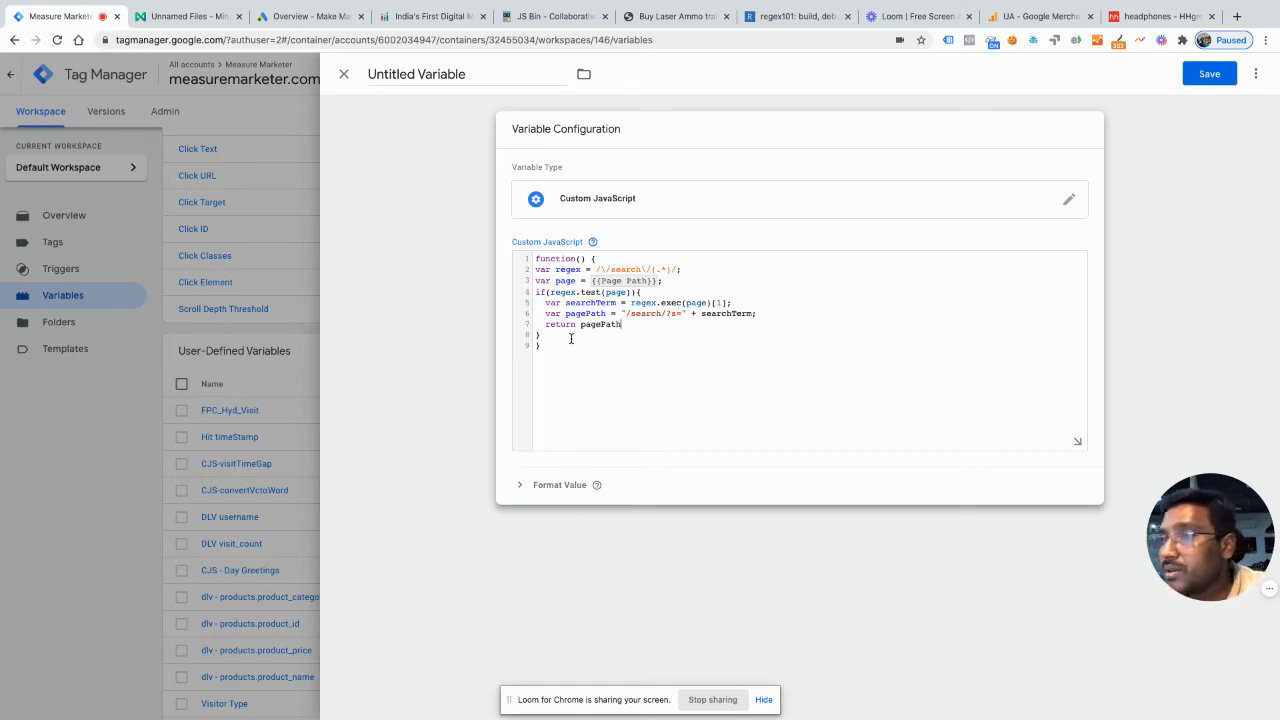
key(Return)
text(ret)
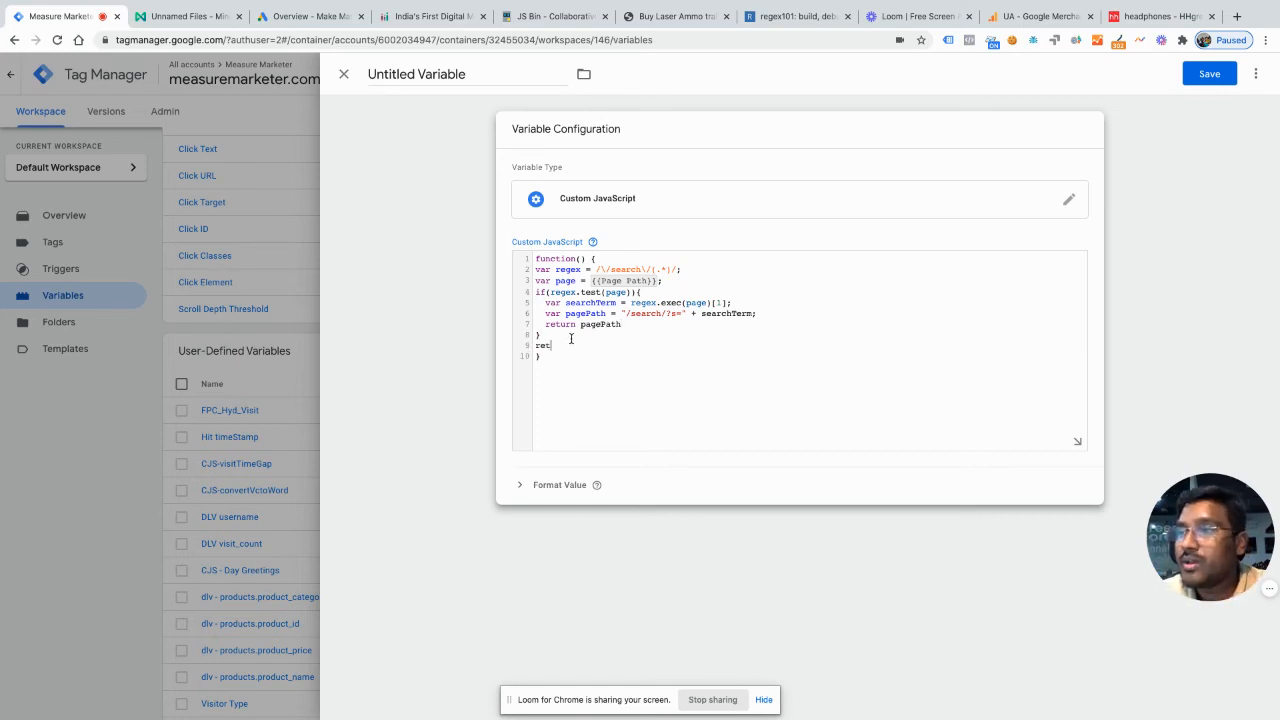
text(urn page;)
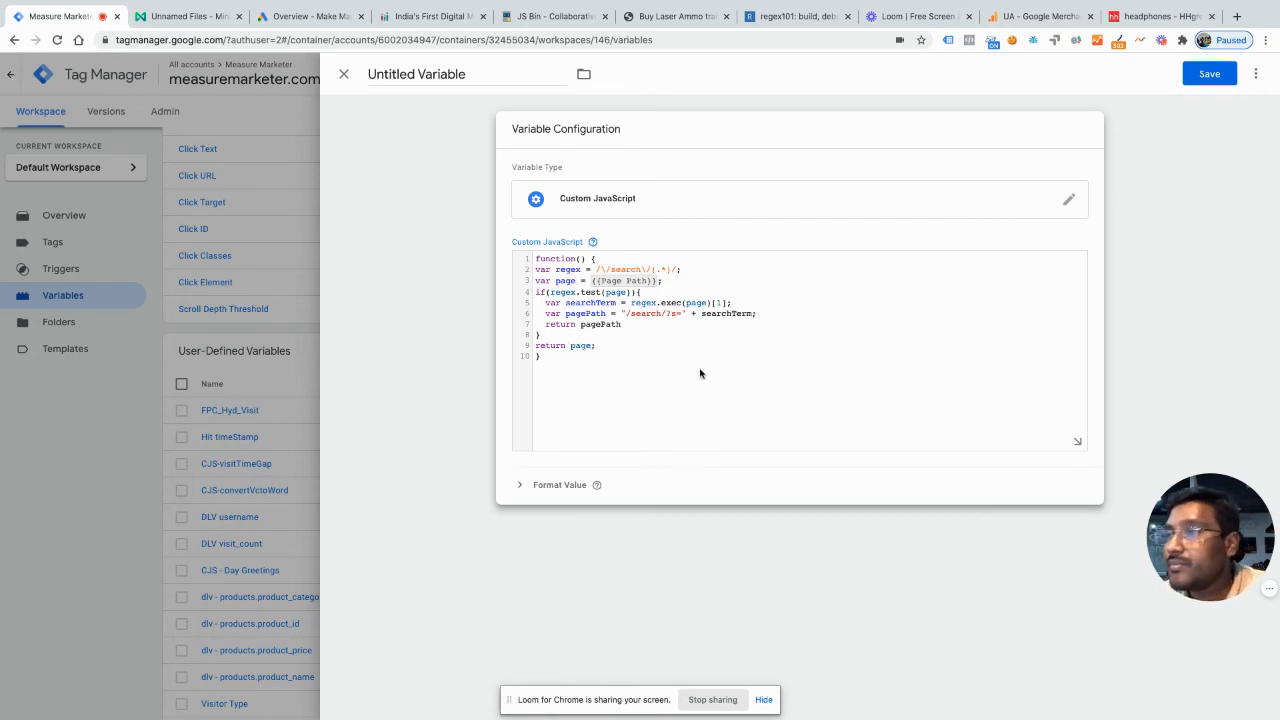
click(700, 373)
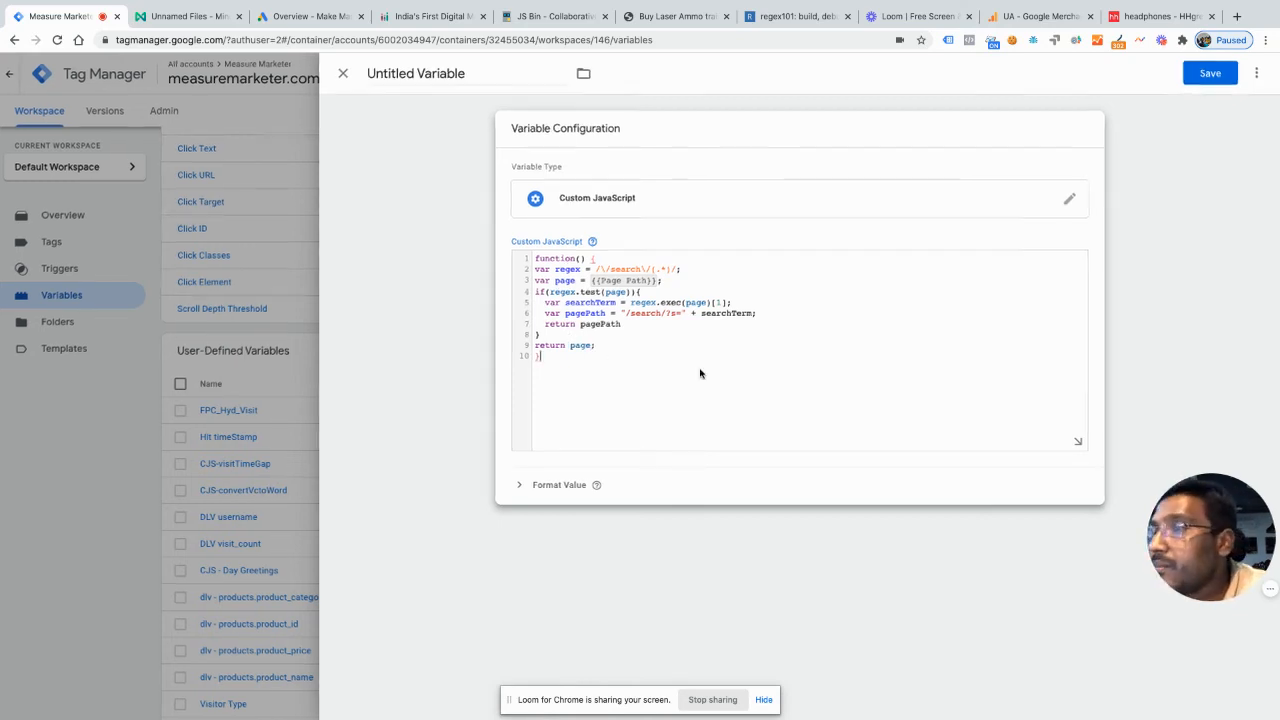
scroll(700, 373, up, 5)
scroll(249, 269, up, 1)
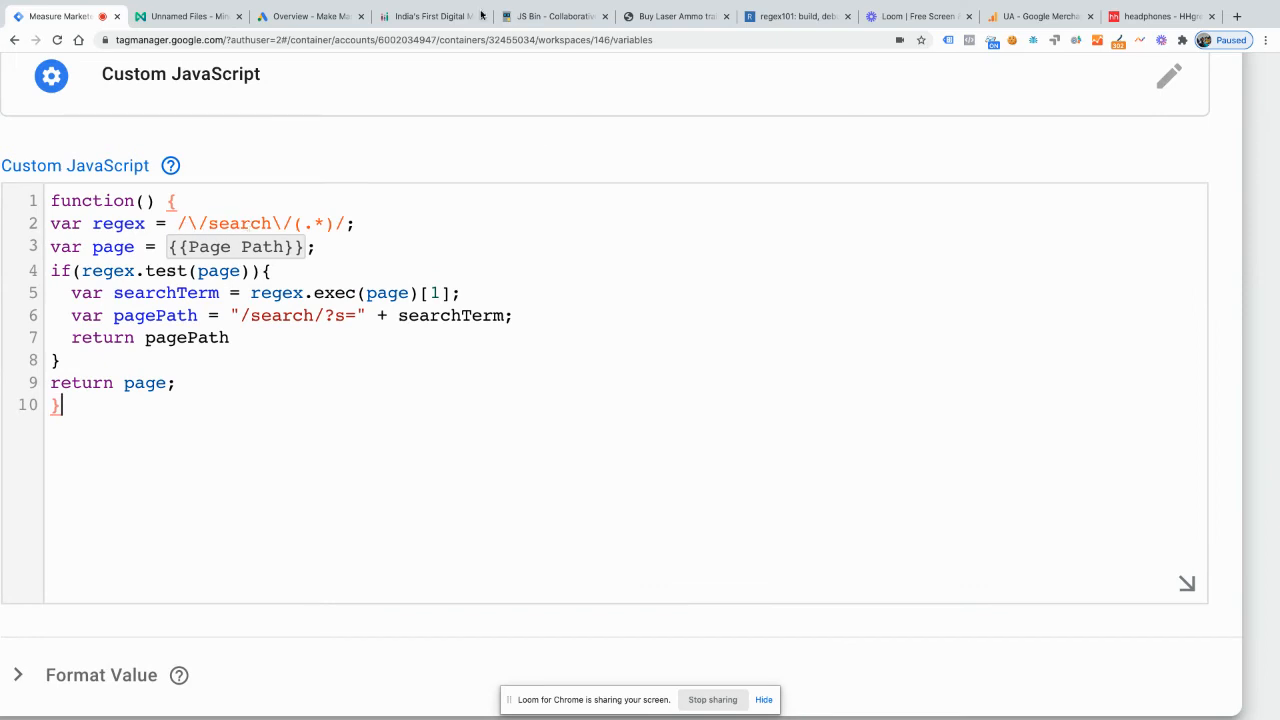
Step: Copy the path /search/dry%20fire from the Laser Ammo search results URL and make it the only test string in regex101
click(676, 17)
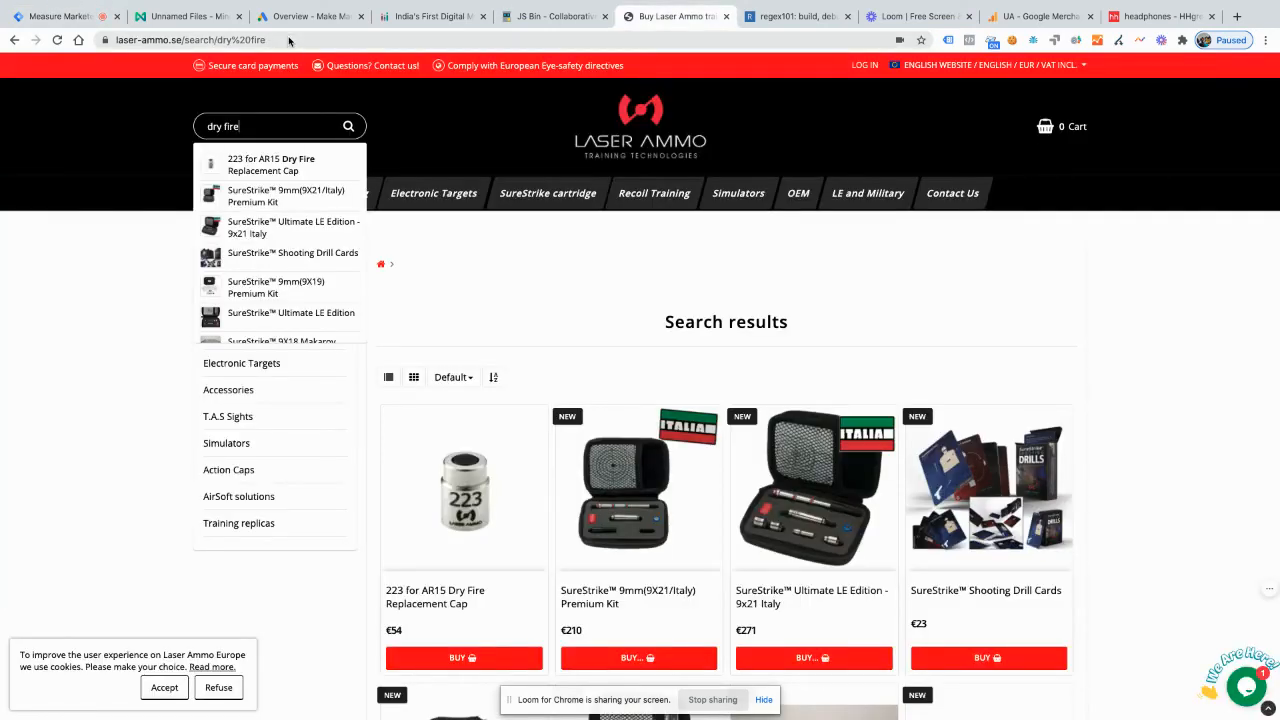
click(280, 40)
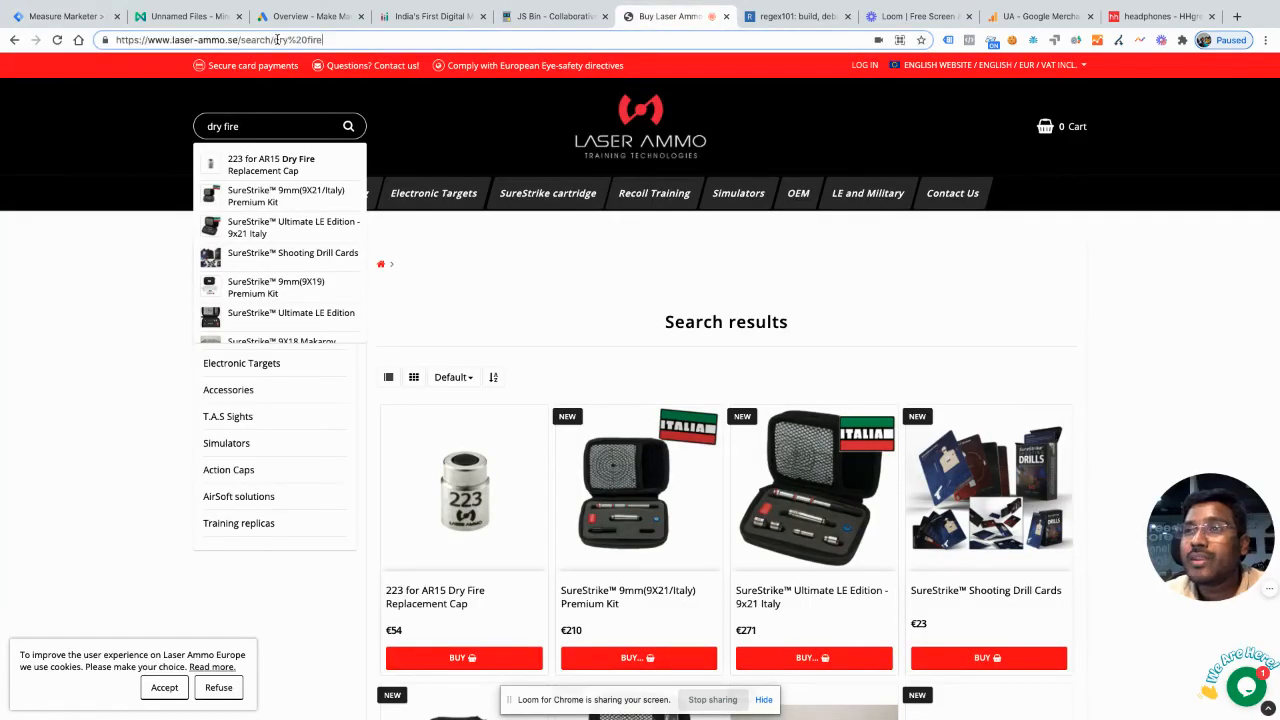
drag(243, 46, 238, 43)
key(ctrl+c)
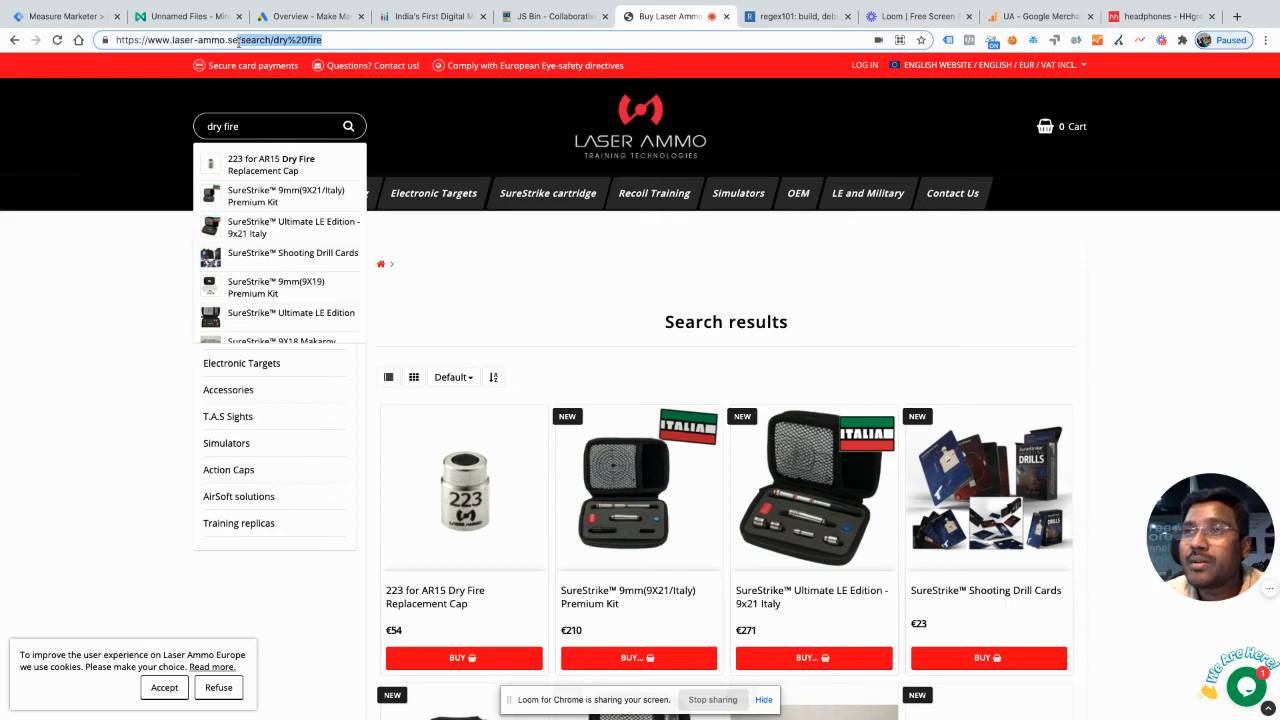
click(805, 14)
click(389, 195)
key(ctrl+a)
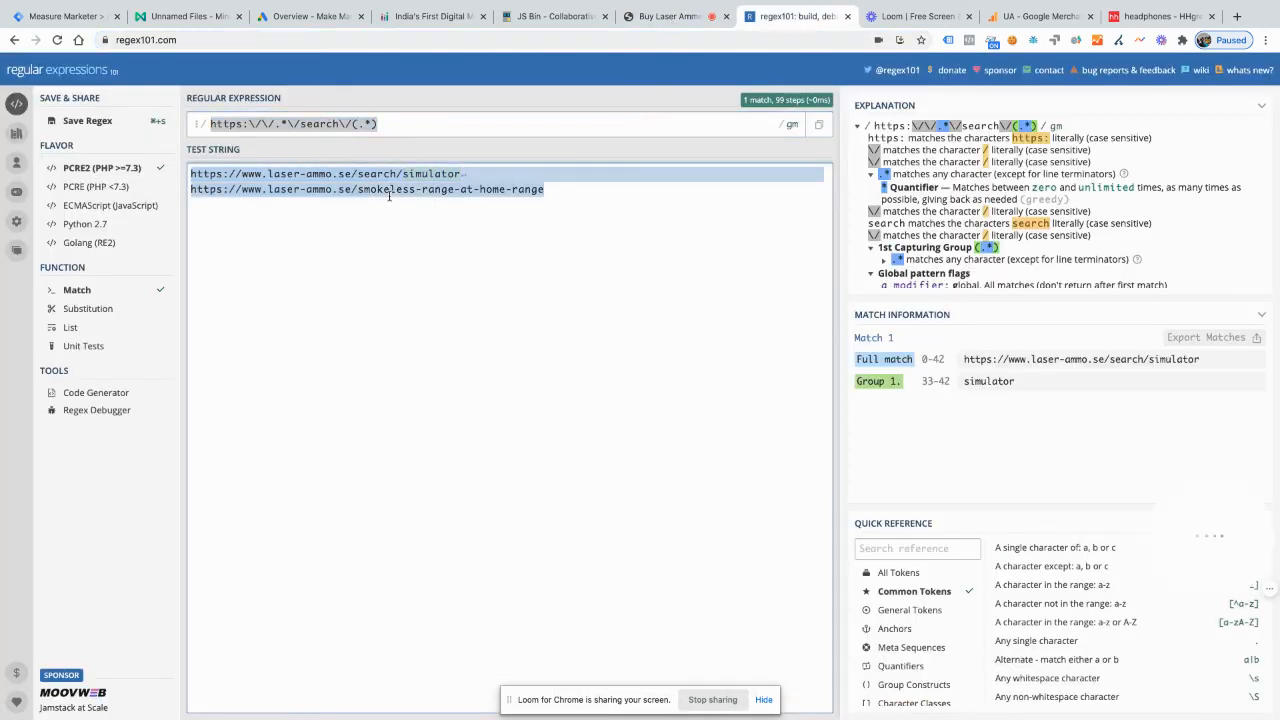
key(BackSpace)
key(ctrl+v)
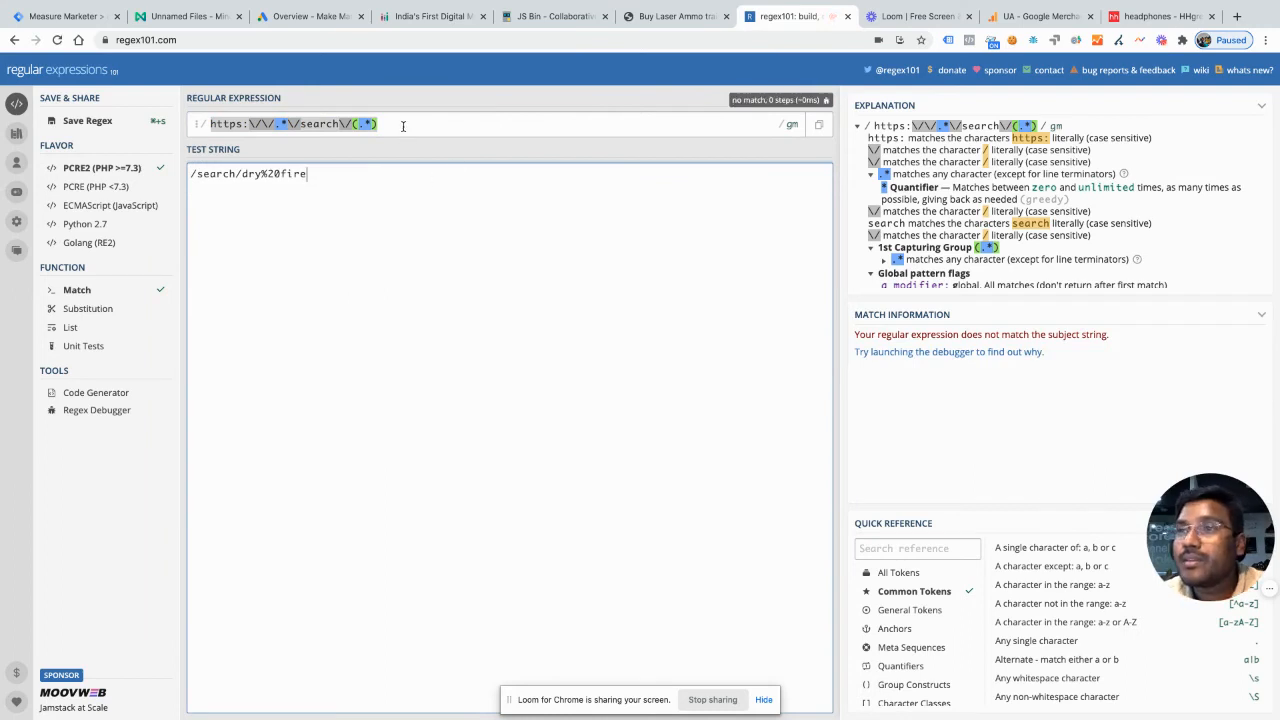
Step: Shorten the regex101 expression to \/search\/(.*) by removing the https and domain part in front of it
click(400, 124)
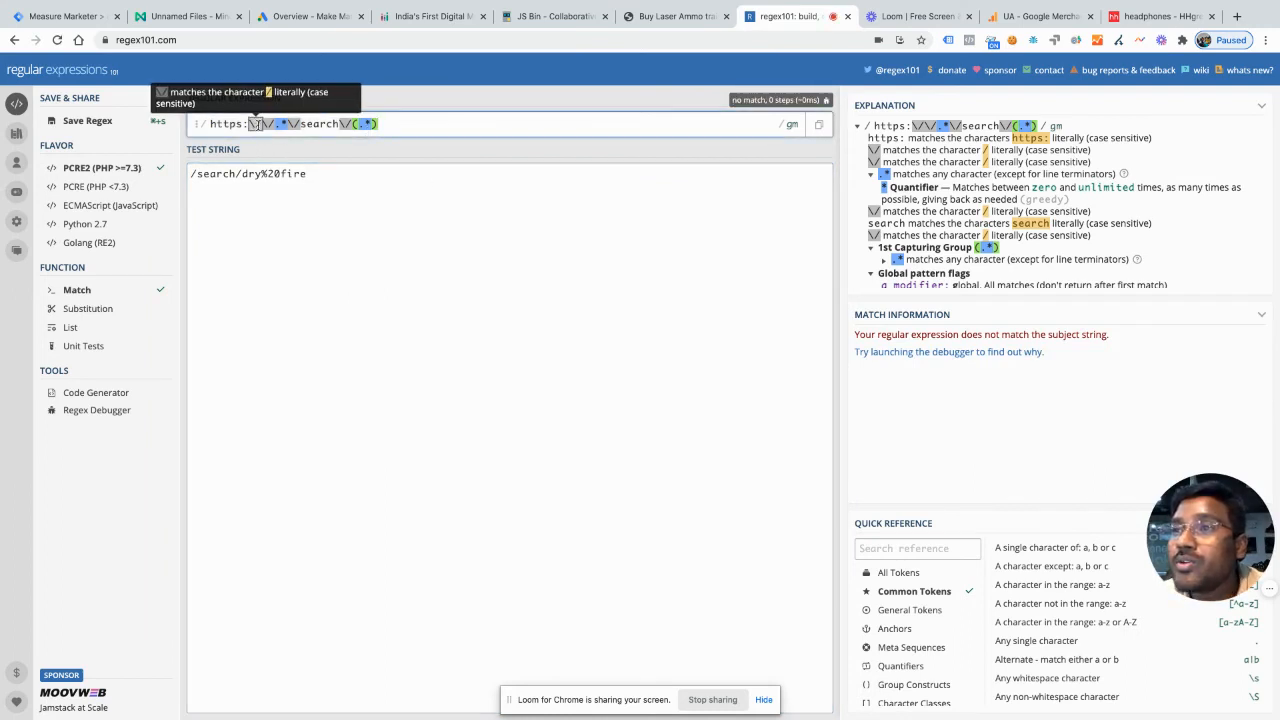
drag(257, 124, 206, 124)
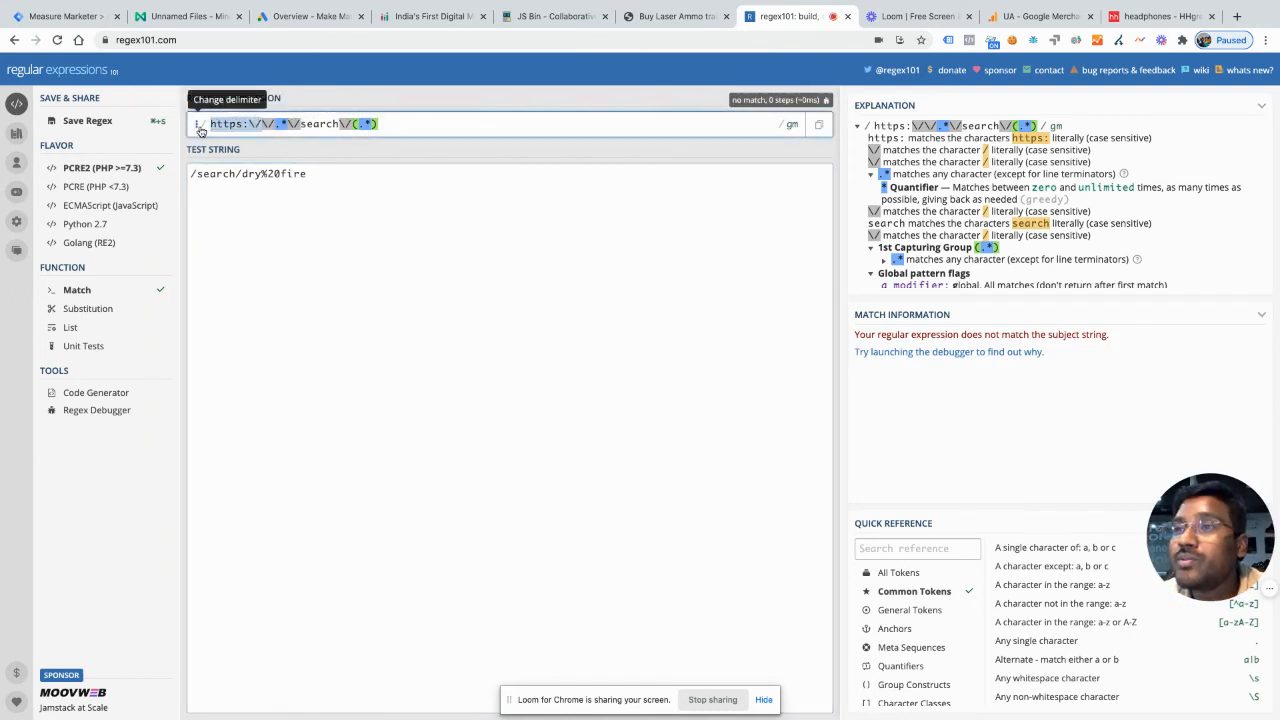
key(BackSpace)
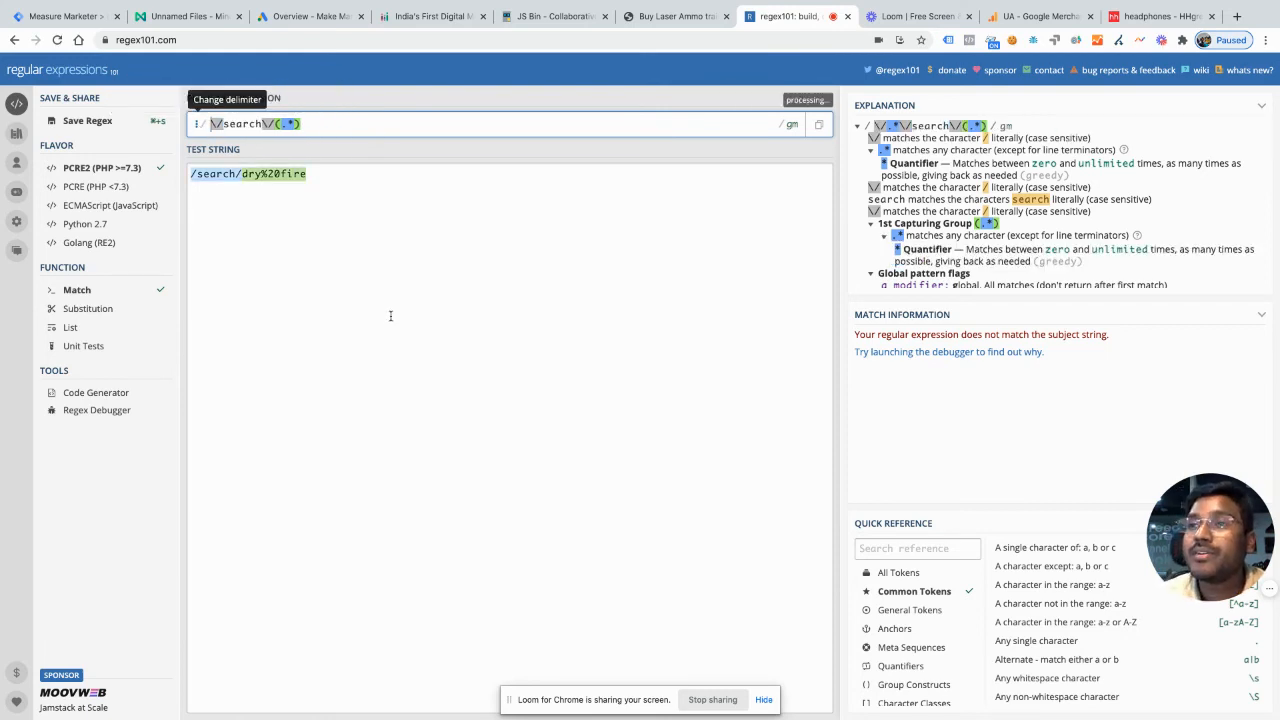
key(BackSpace)
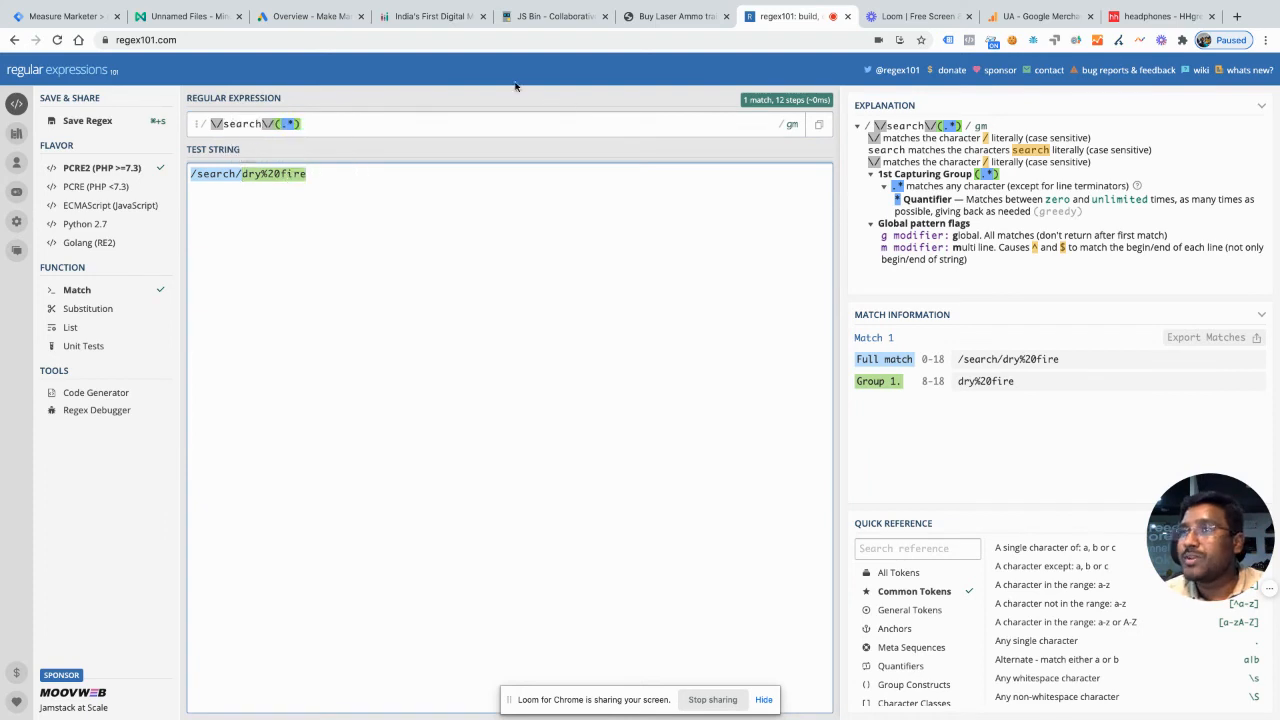
Step: Check the Tag Manager script, and in regex101 change the test string to /search/shooting-equipments
click(30, 10)
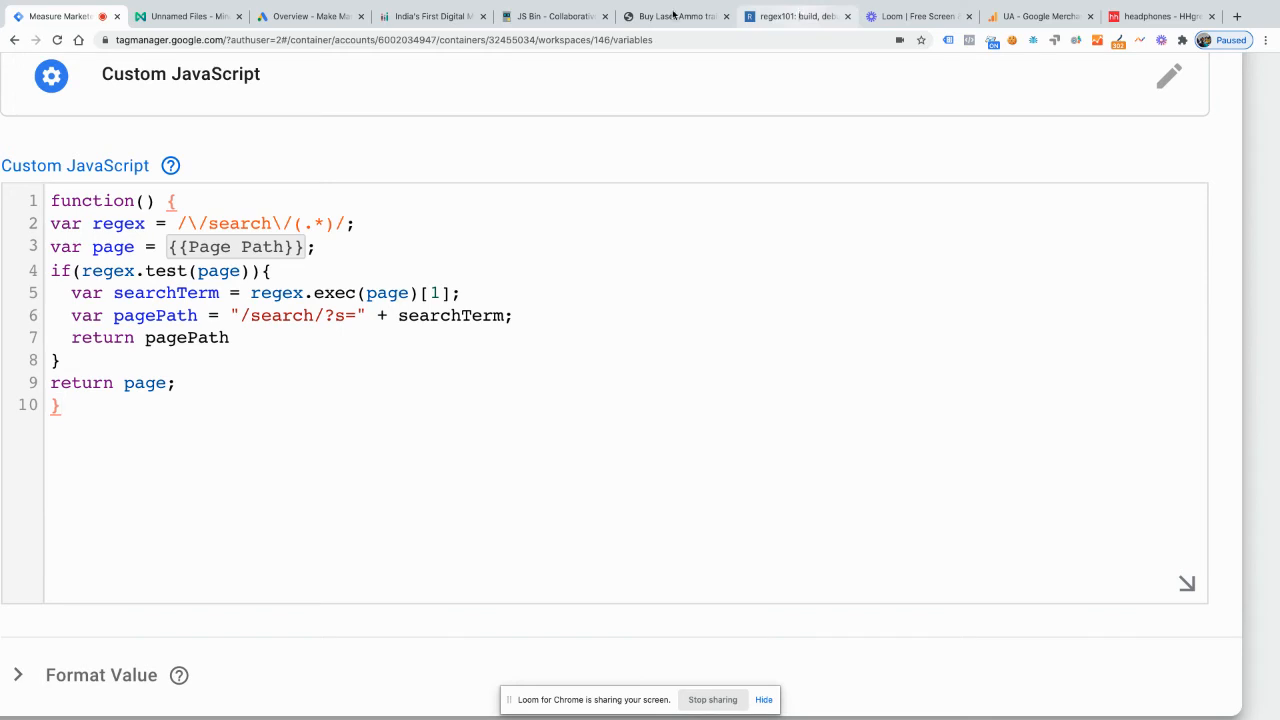
click(800, 14)
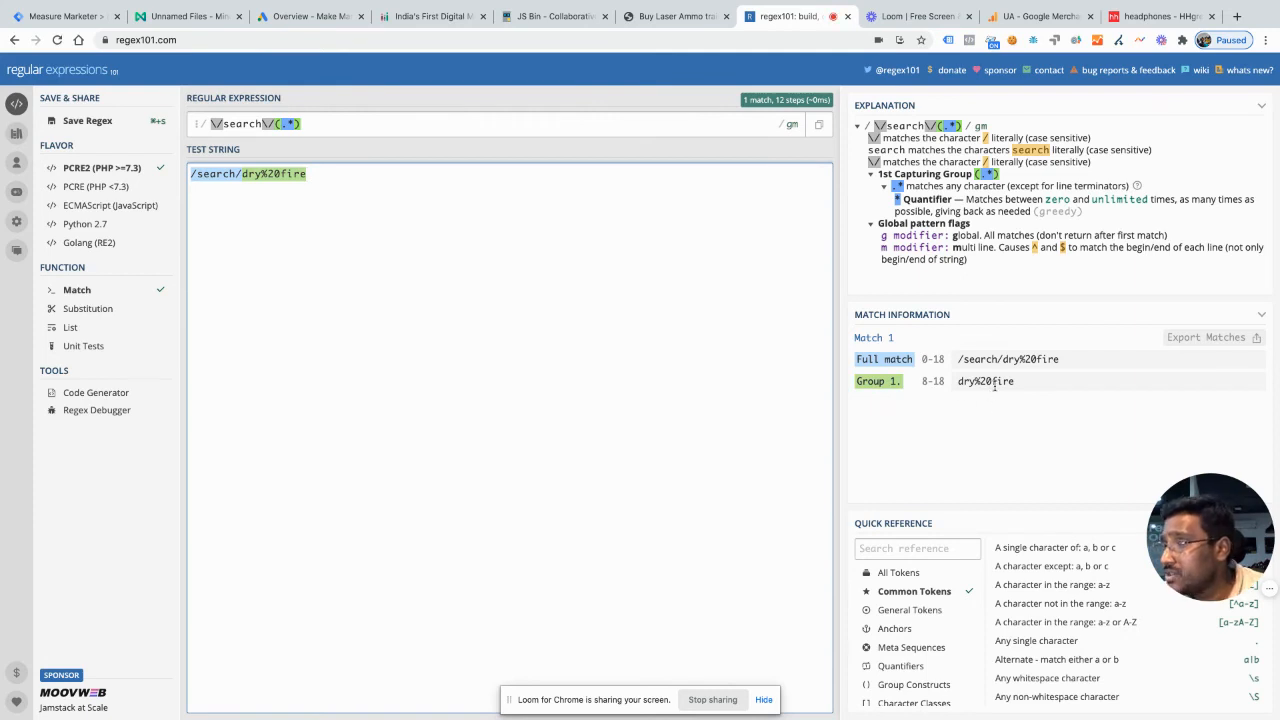
key(BackSpace)
key(BackSpace)
key(BackSpace)
key(BackSpace)
key(BackSpace)
key(BackSpace)
key(BackSpace)
key(BackSpace)
key(BackSpace)
key(BackSpace)
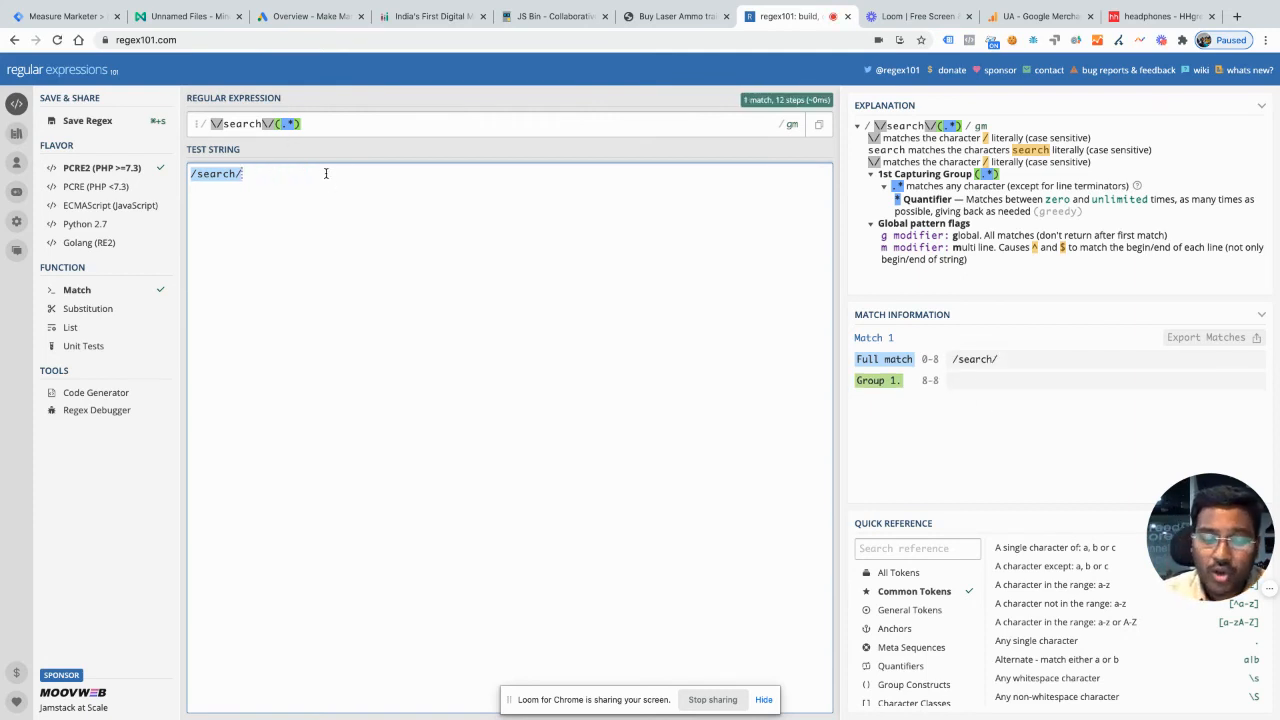
text(shoot)
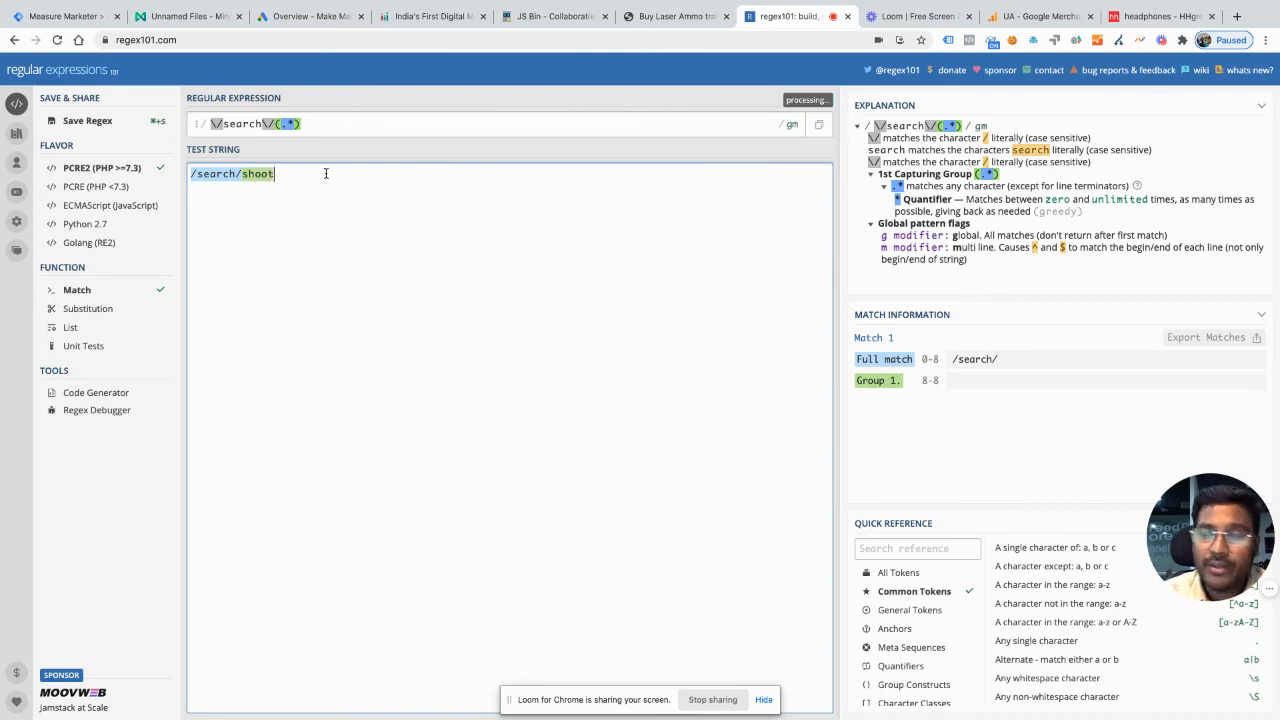
text(ing-eq)
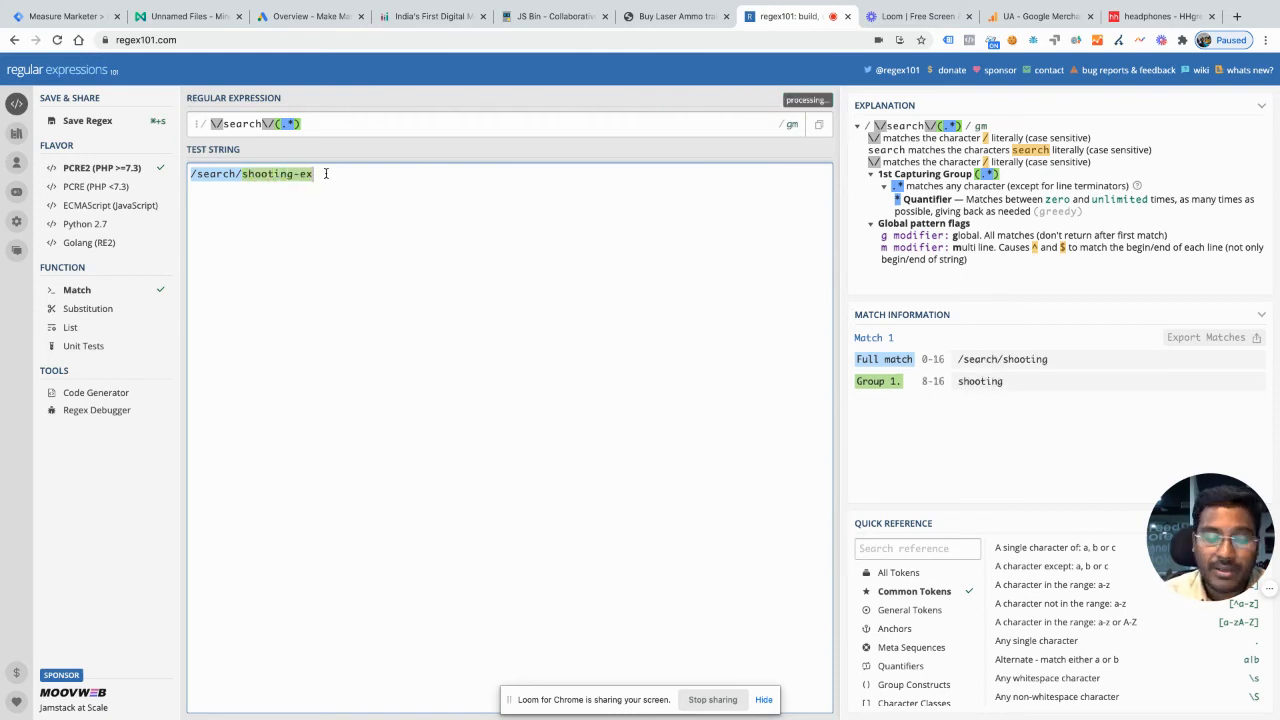
text(uipments)
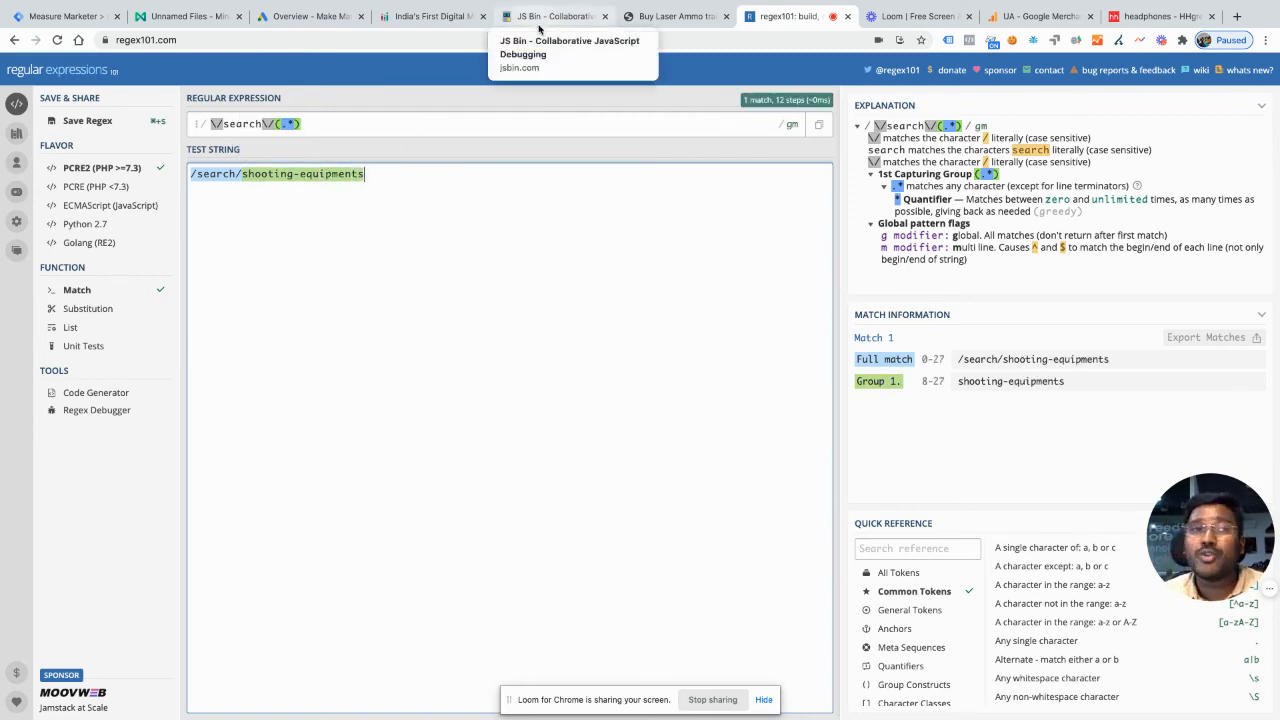
Step: In Tag Manager, review the ?s= query-parameter string and the [1] index against capture group 1 in regex101
click(88, 14)
click(421, 521)
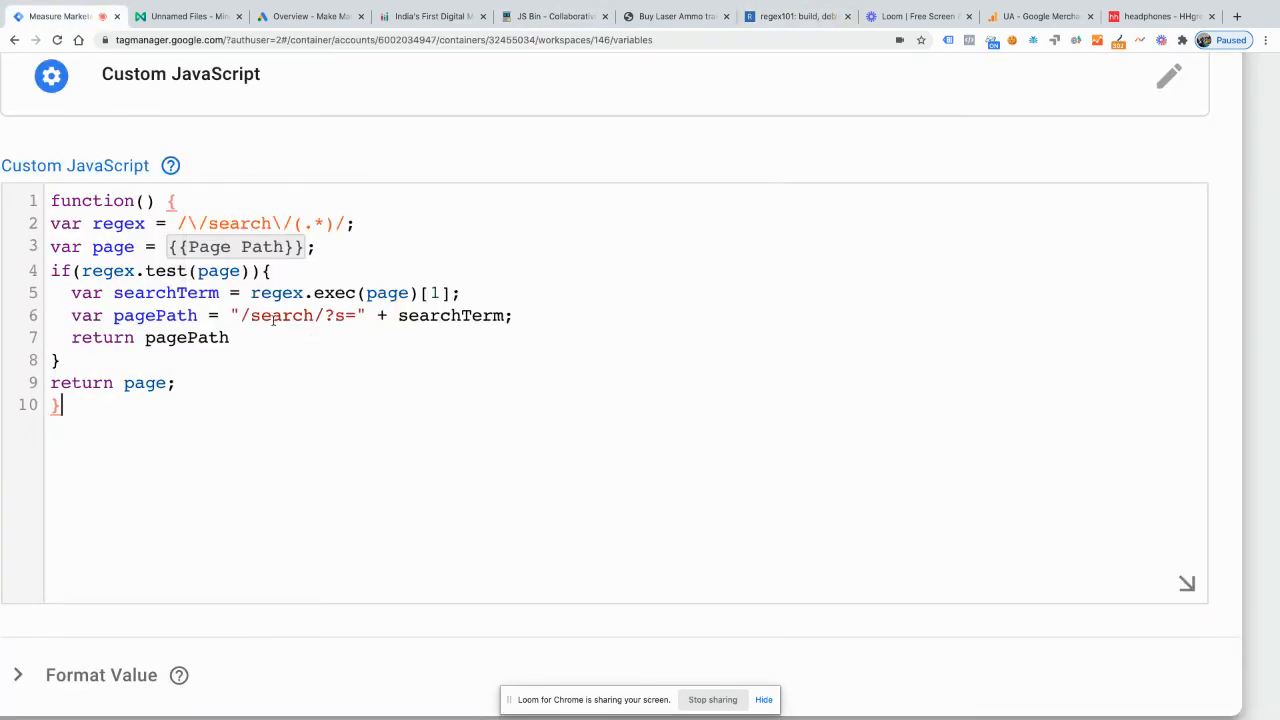
drag(330, 315, 325, 315)
drag(445, 292, 431, 292)
click(790, 18)
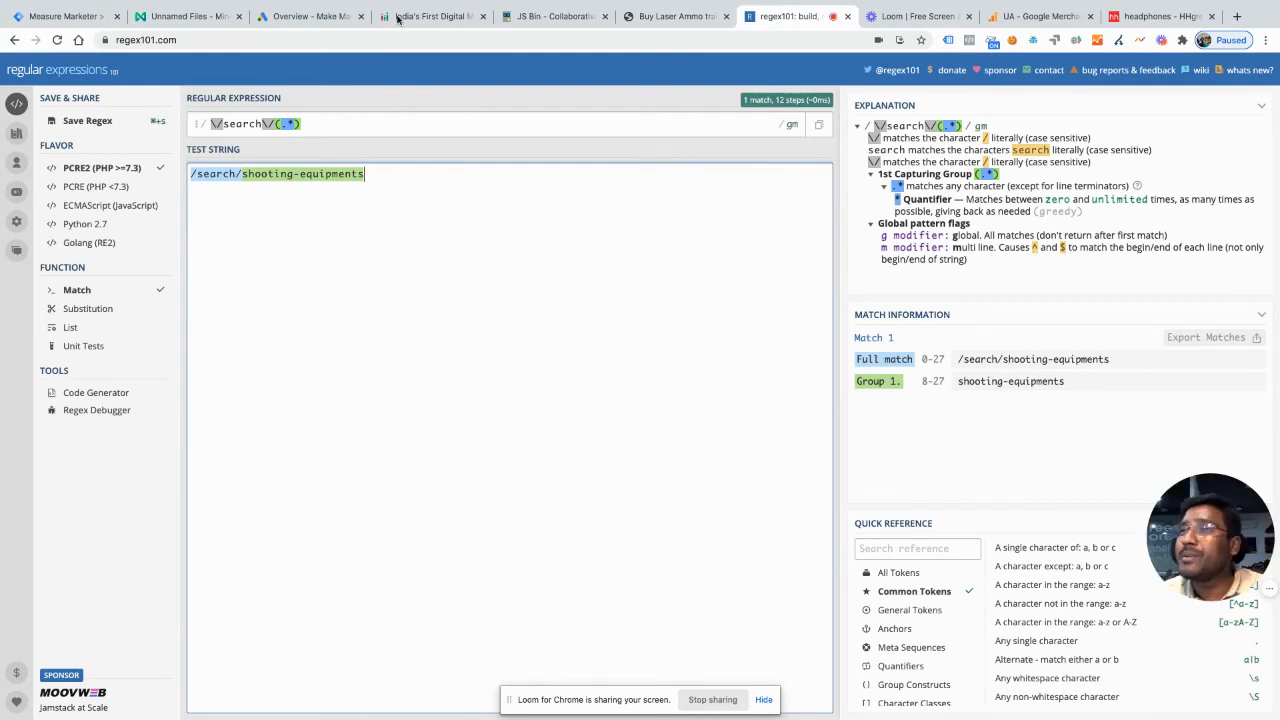
click(100, 16)
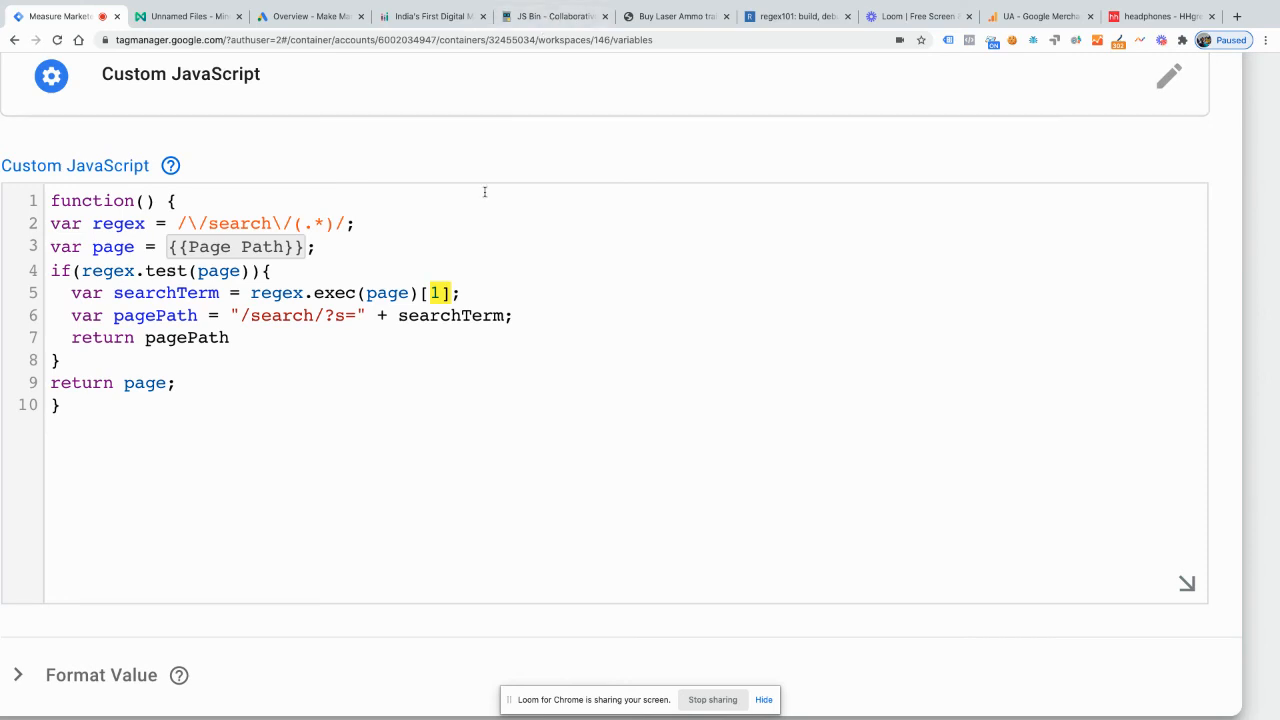
Step: Examine the /simulators part of the page URL in the JS Bin script and return to the Tag Manager variable
click(552, 18)
click(266, 120)
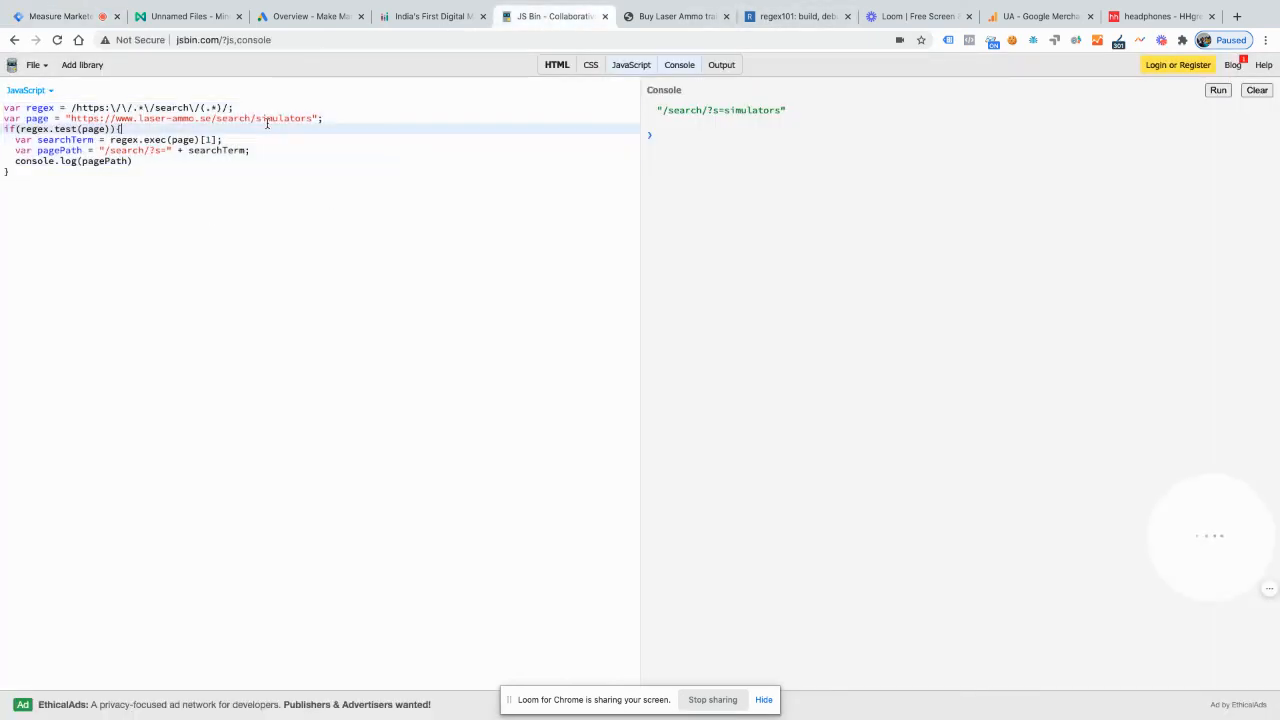
drag(316, 118, 248, 119)
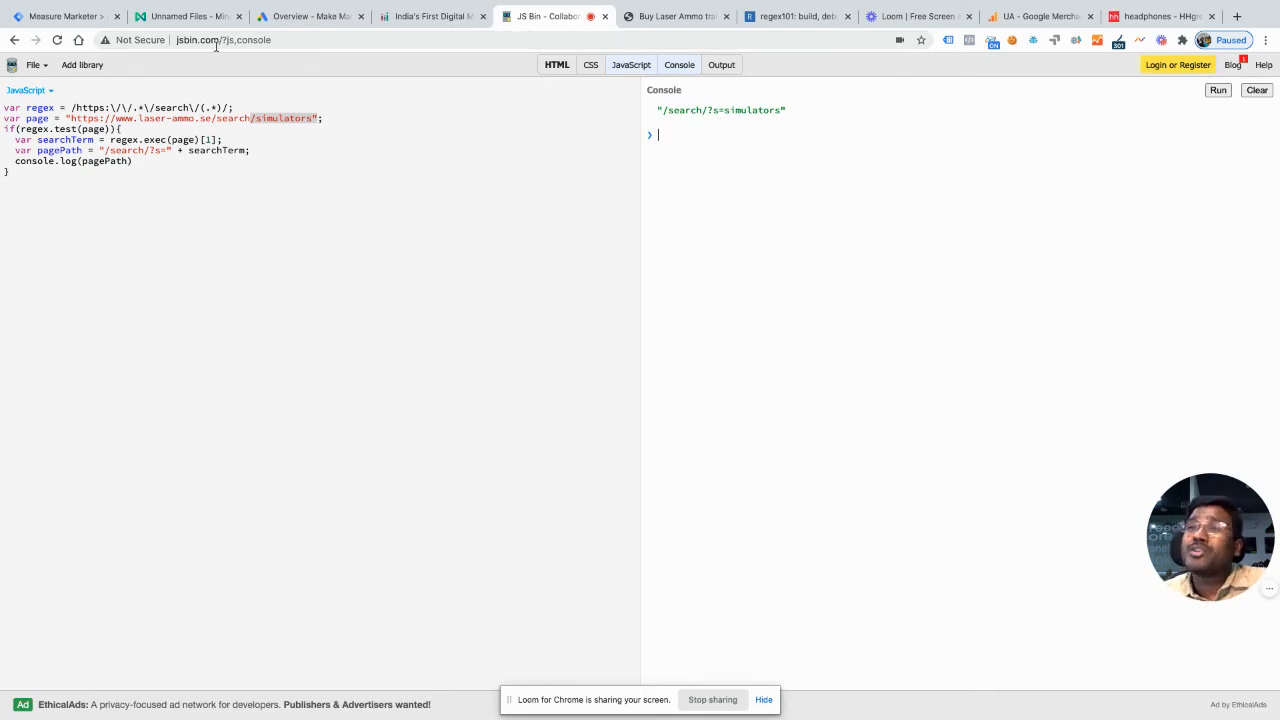
click(63, 16)
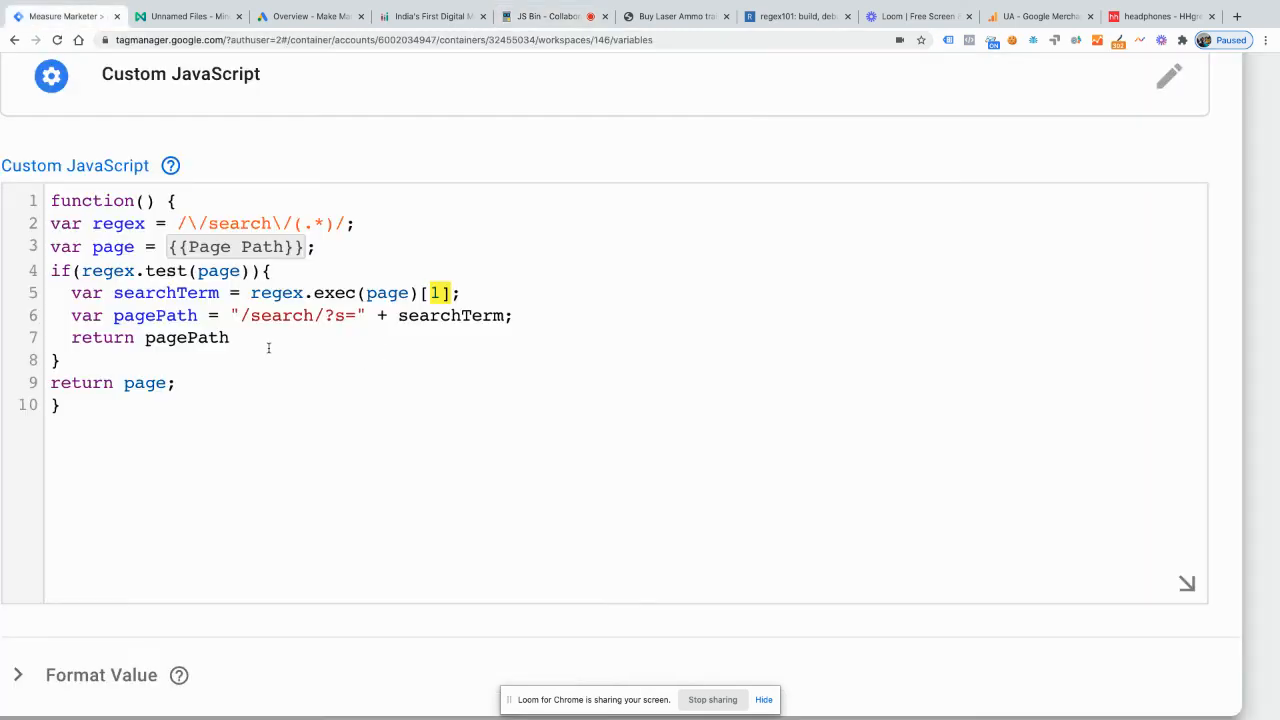
Step: View the SureStrike 9mm(9X21/Italy) Premium Kit page on Laser Ammo as a non-search URL, and review the script's returned pagePath in Tag Manager
click(344, 340)
click(666, 17)
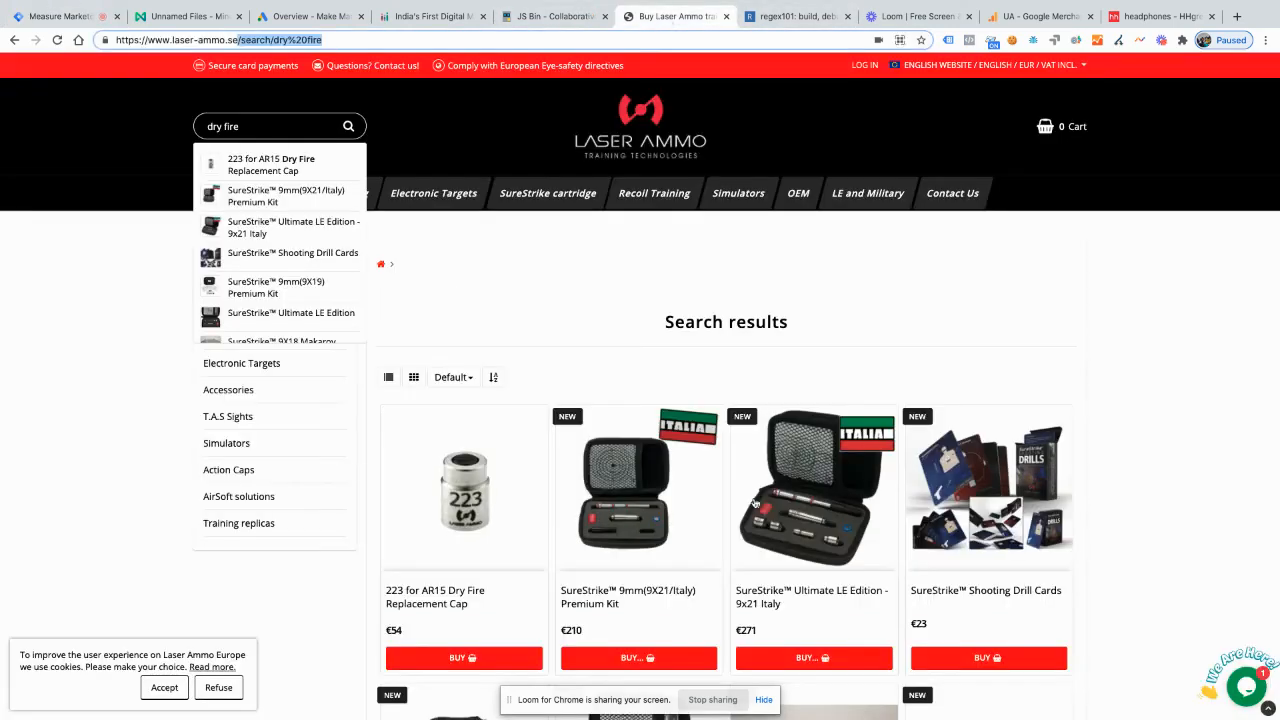
click(618, 514)
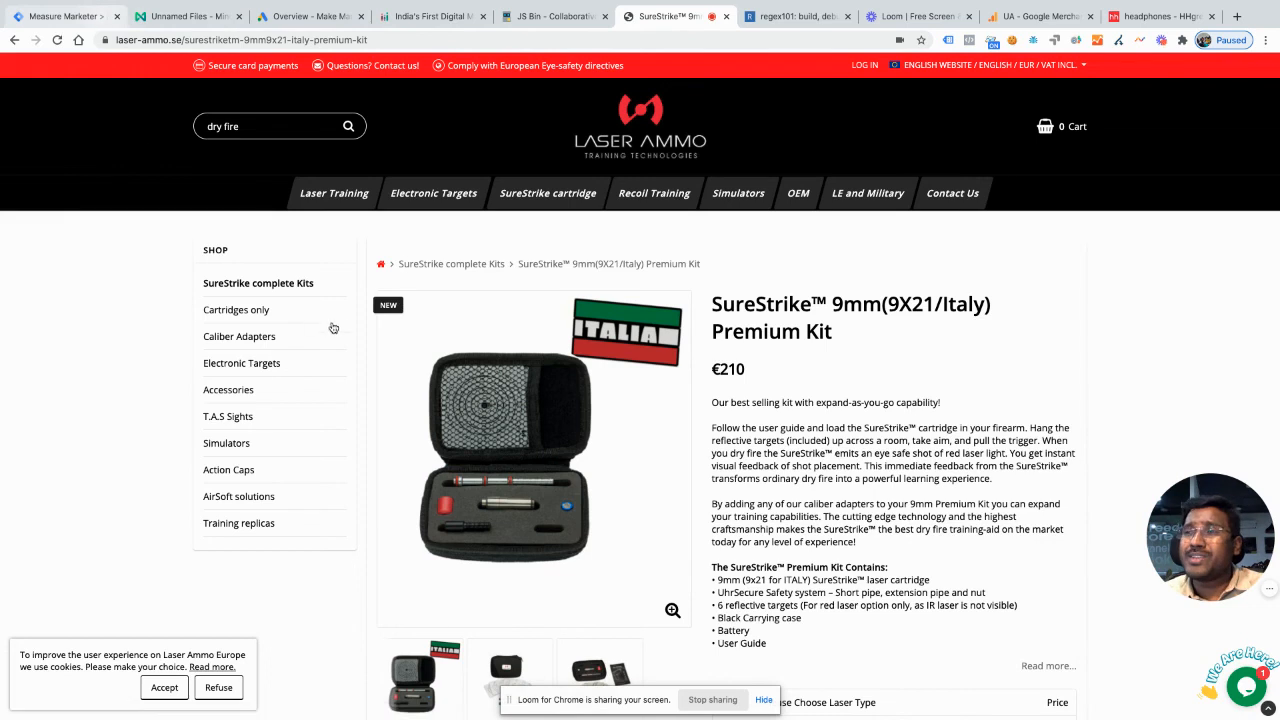
click(78, 17)
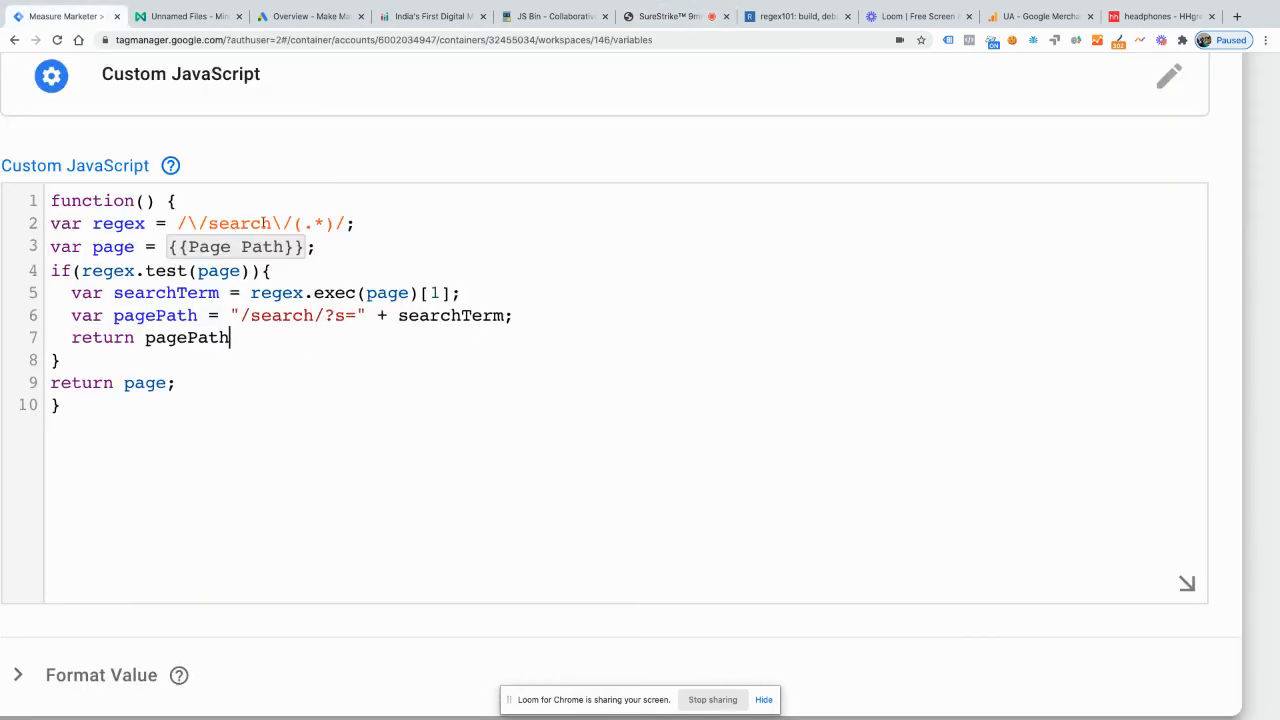
drag(230, 338, 144, 340)
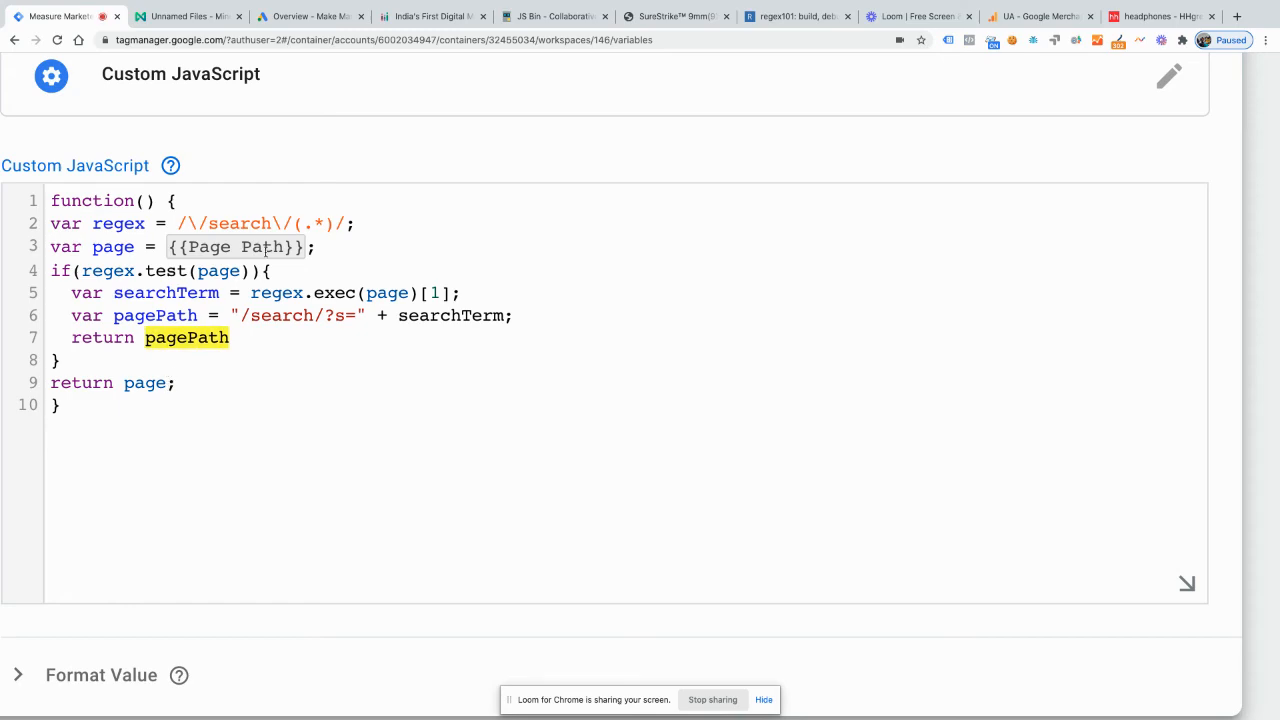
Step: Name the Custom JavaScript variable Site Search QP Change and save it
scroll(548, 318, left, 1)
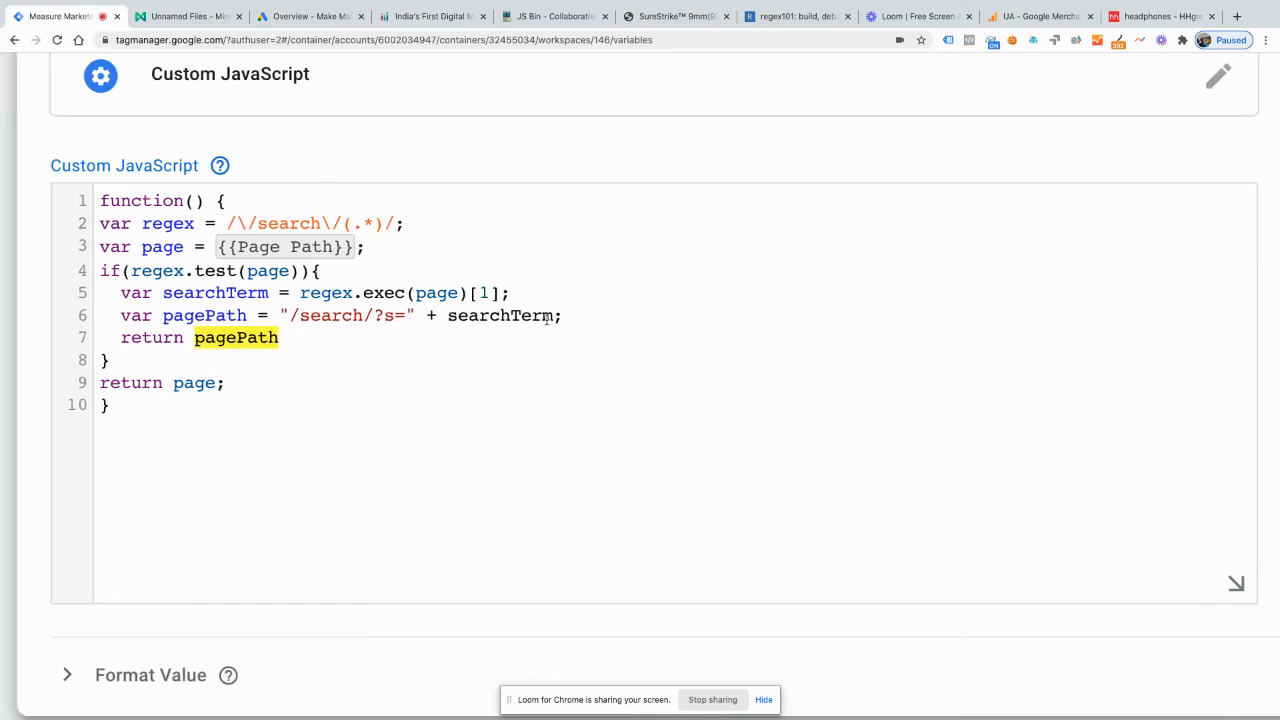
scroll(549, 317, up, 3)
scroll(270, 140, left, 5)
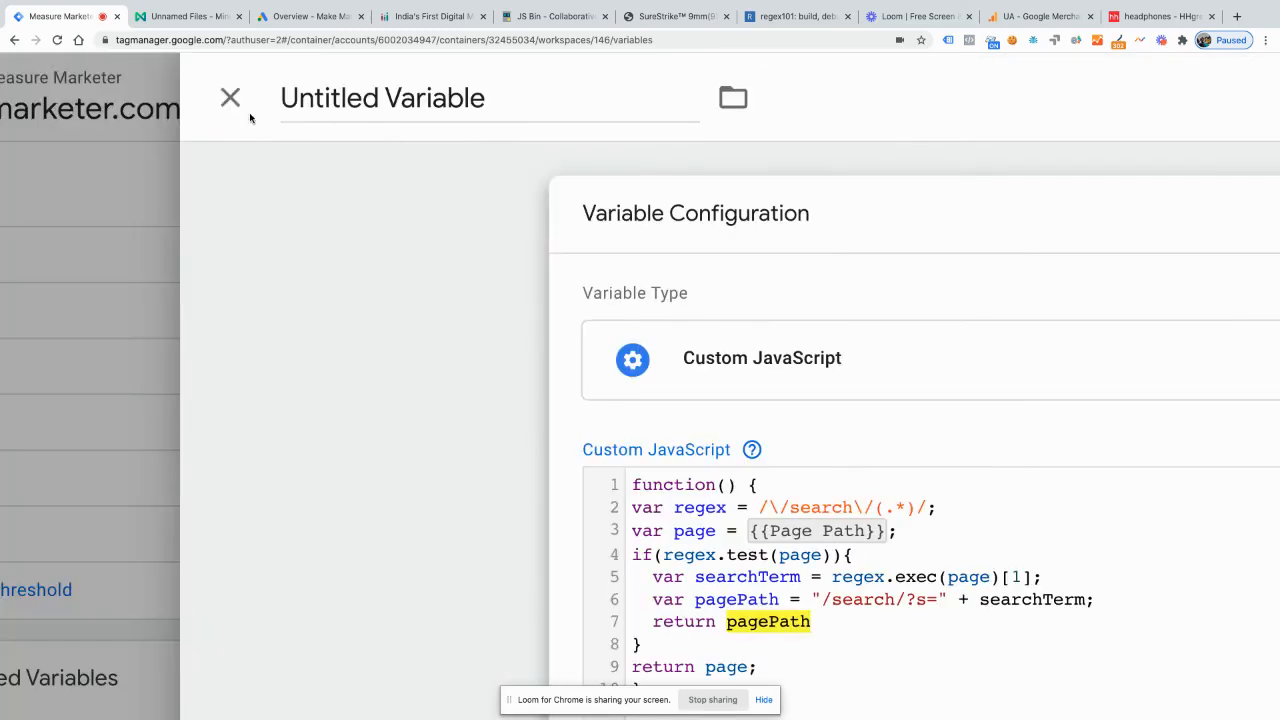
click(405, 90)
text(S)
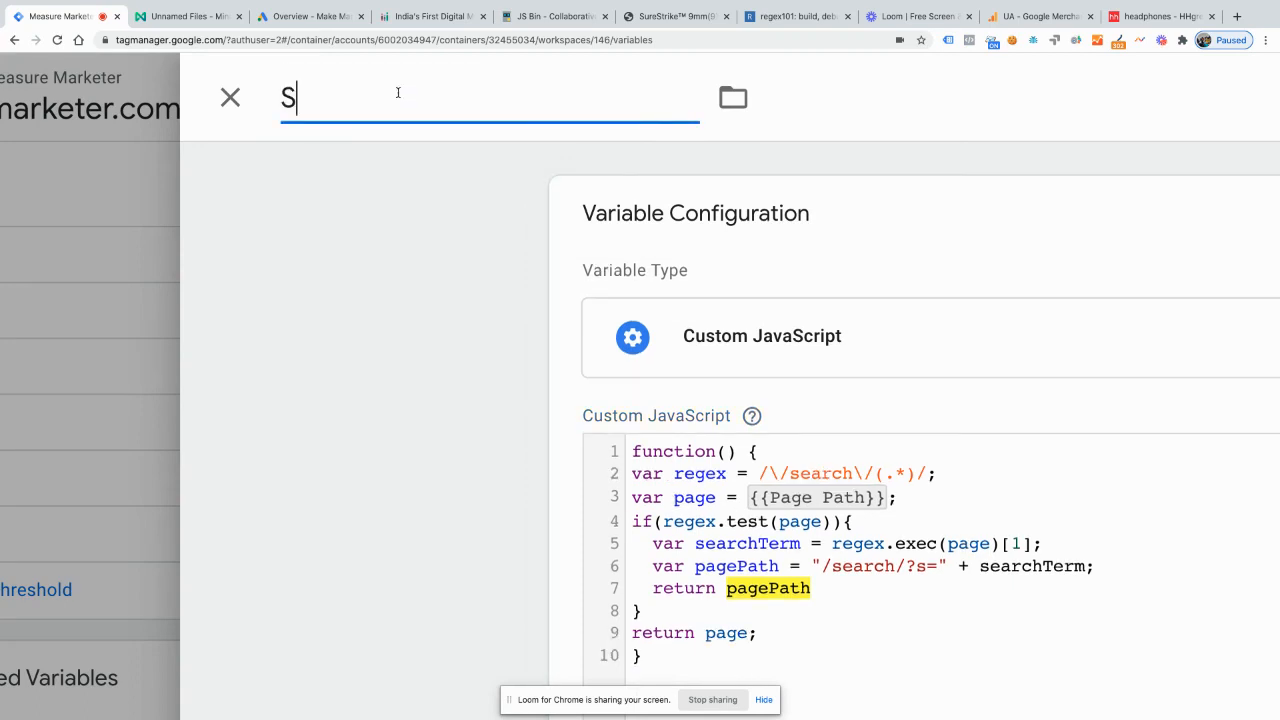
text(earcg)
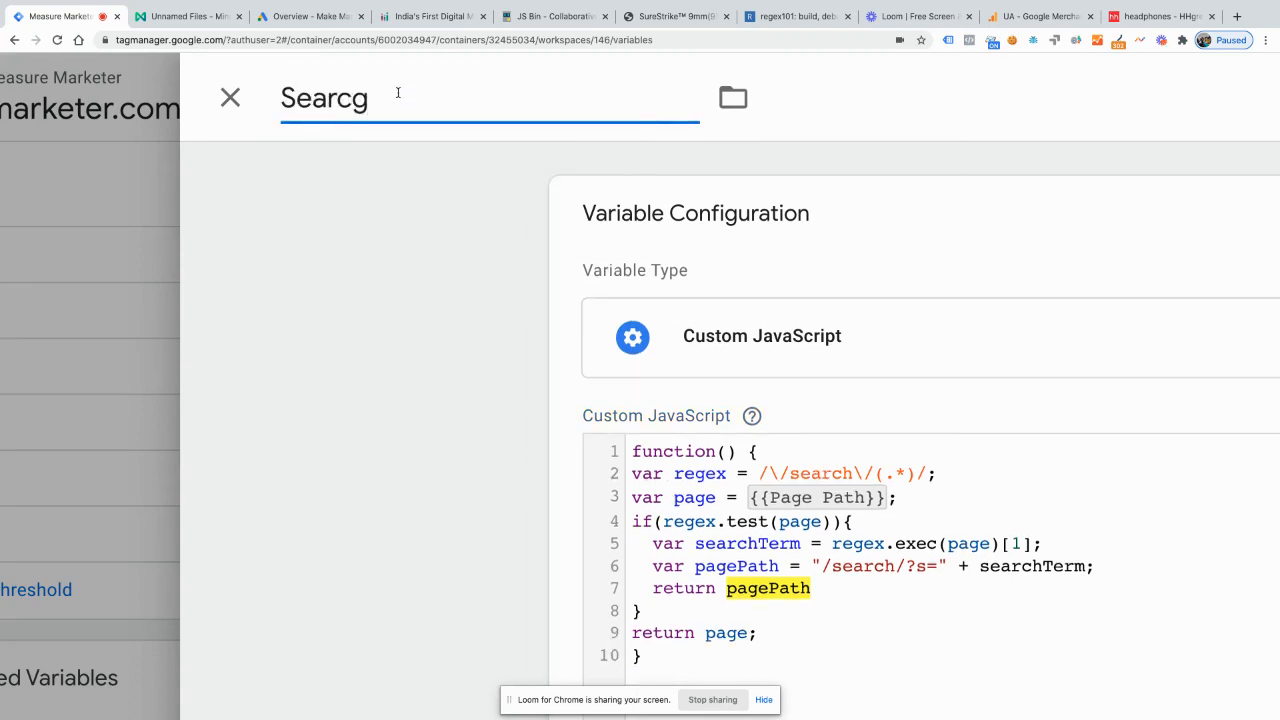
key(BackSpace)
key(BackSpace)
key(BackSpace)
key(BackSpace)
key(BackSpace)
text(ite )
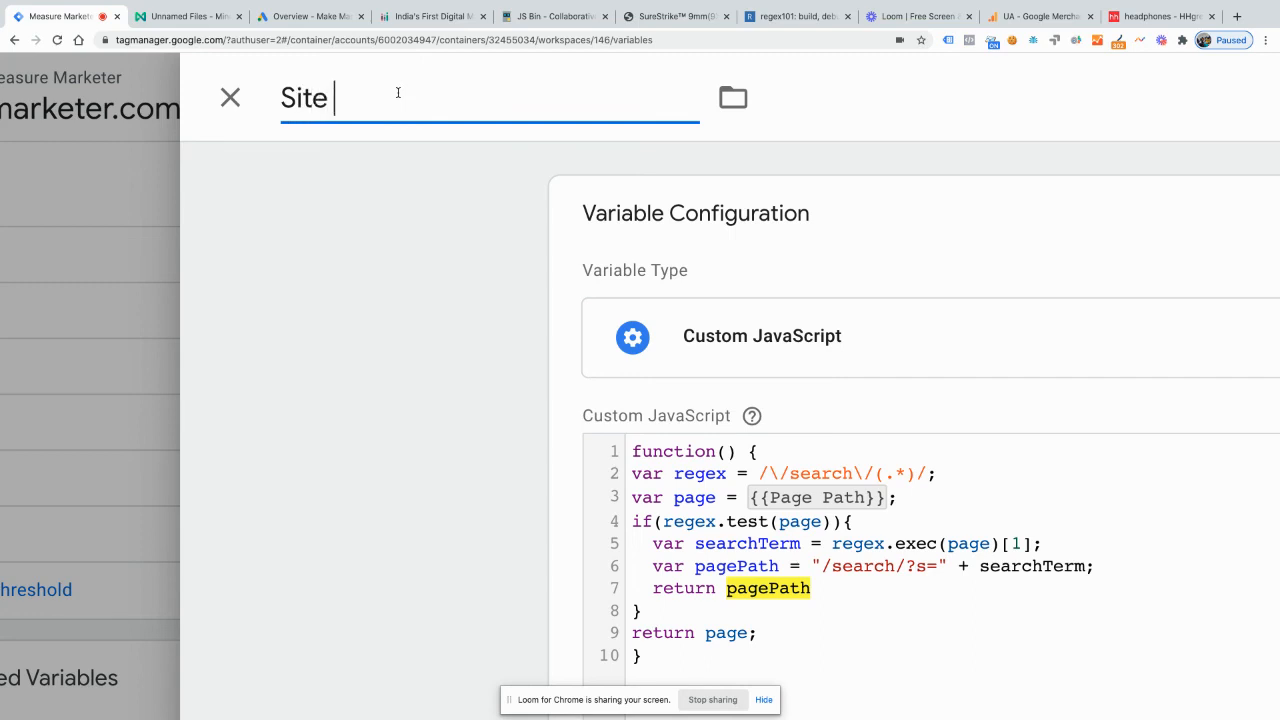
text(Search Query)
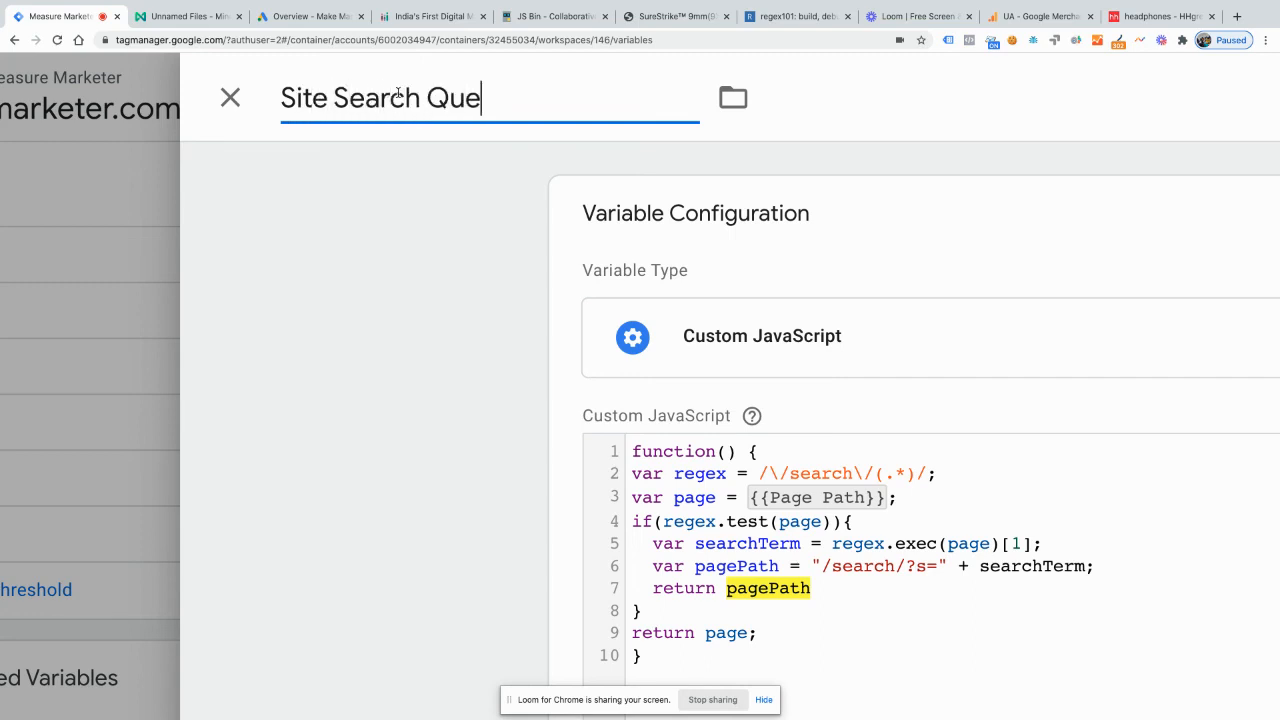
text(para,)
key(BackSpace)
key(BackSpace)
key(BackSpace)
key(BackSpace)
key(BackSpace)
key(BackSpace)
key(BackSpace)
key(BackSpace)
key(BackSpace)
text(P Change)
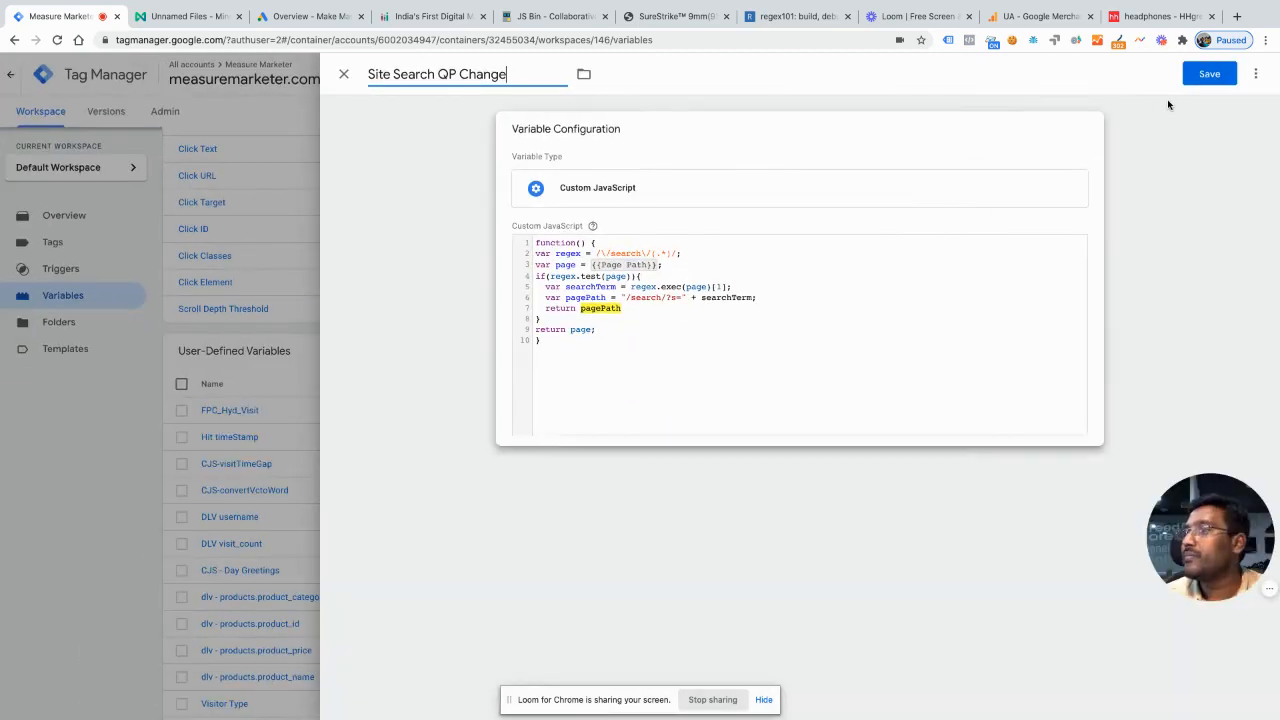
click(1207, 80)
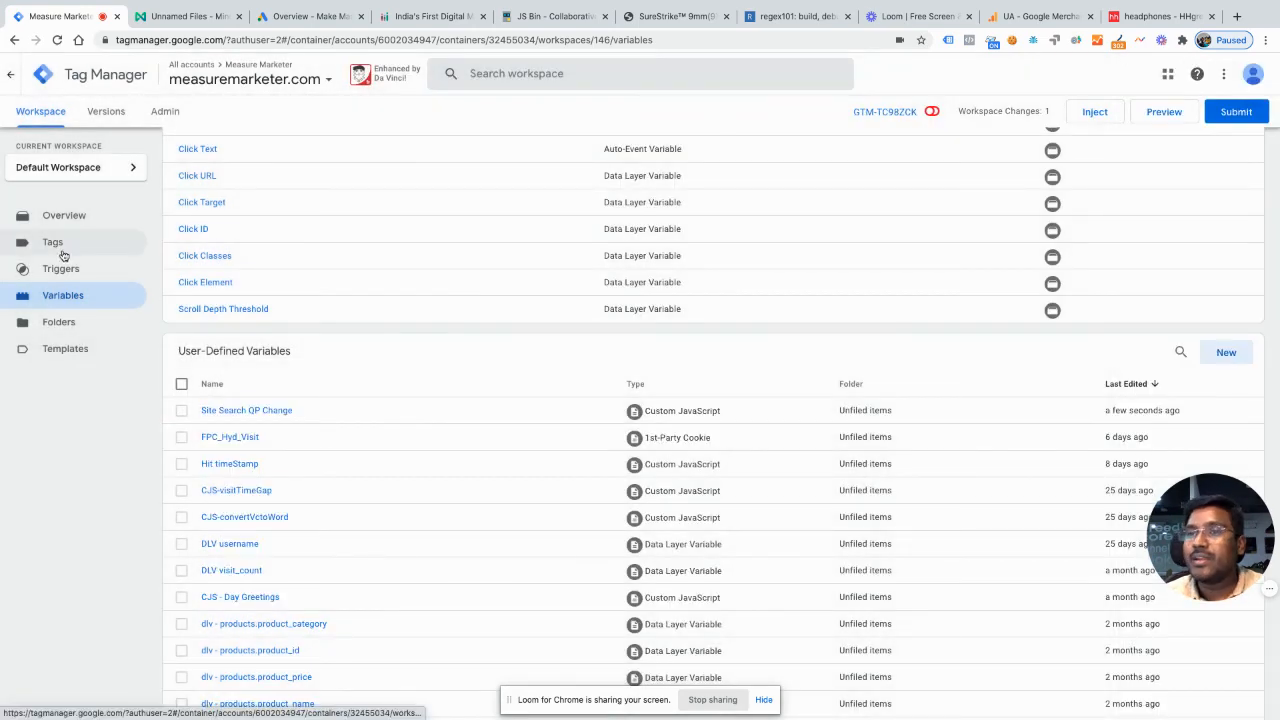
Step: Find the Google Analytics - All Pages tag in the container's tags and open its configuration for editing
click(63, 250)
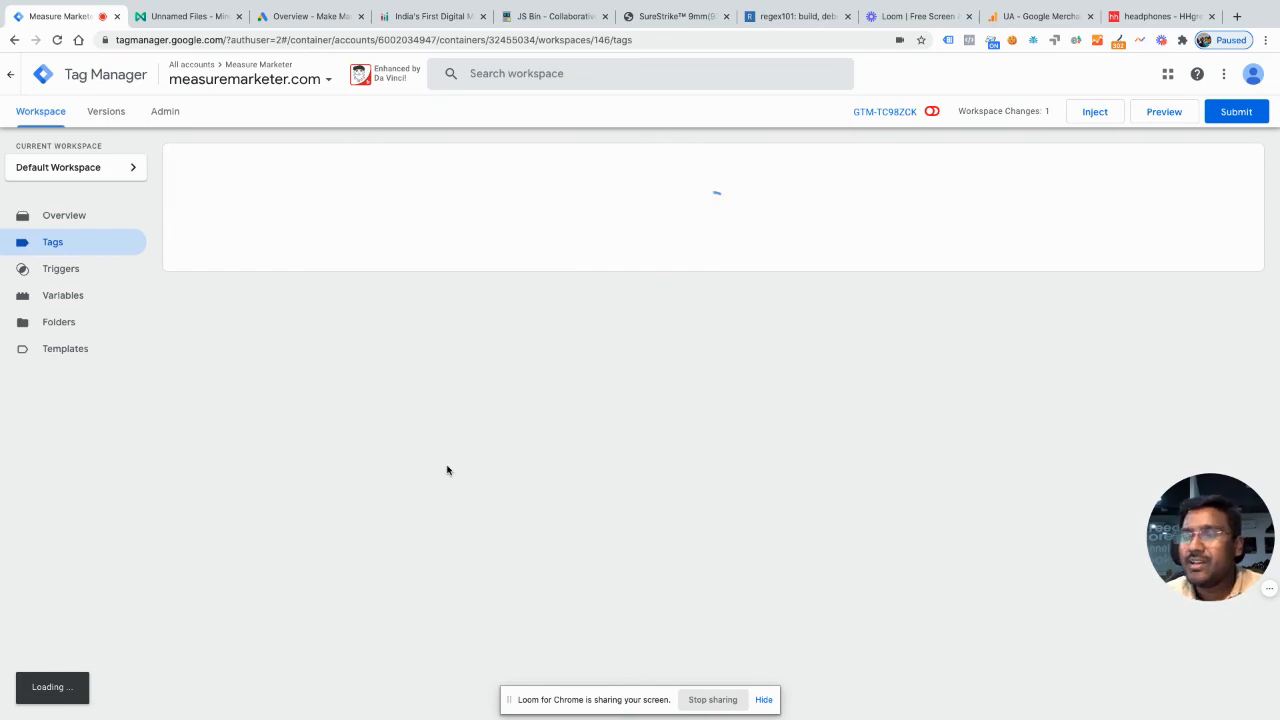
scroll(447, 470, down, 1)
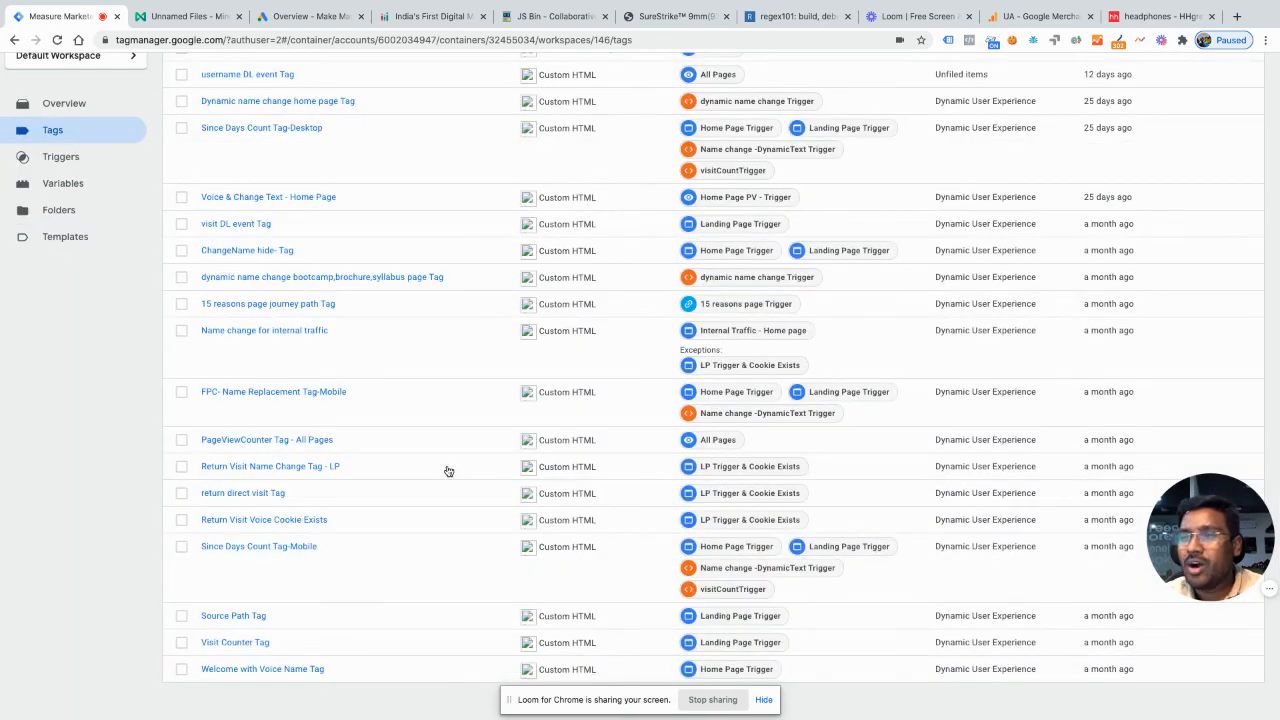
scroll(448, 470, down, 3)
scroll(448, 471, down, 3)
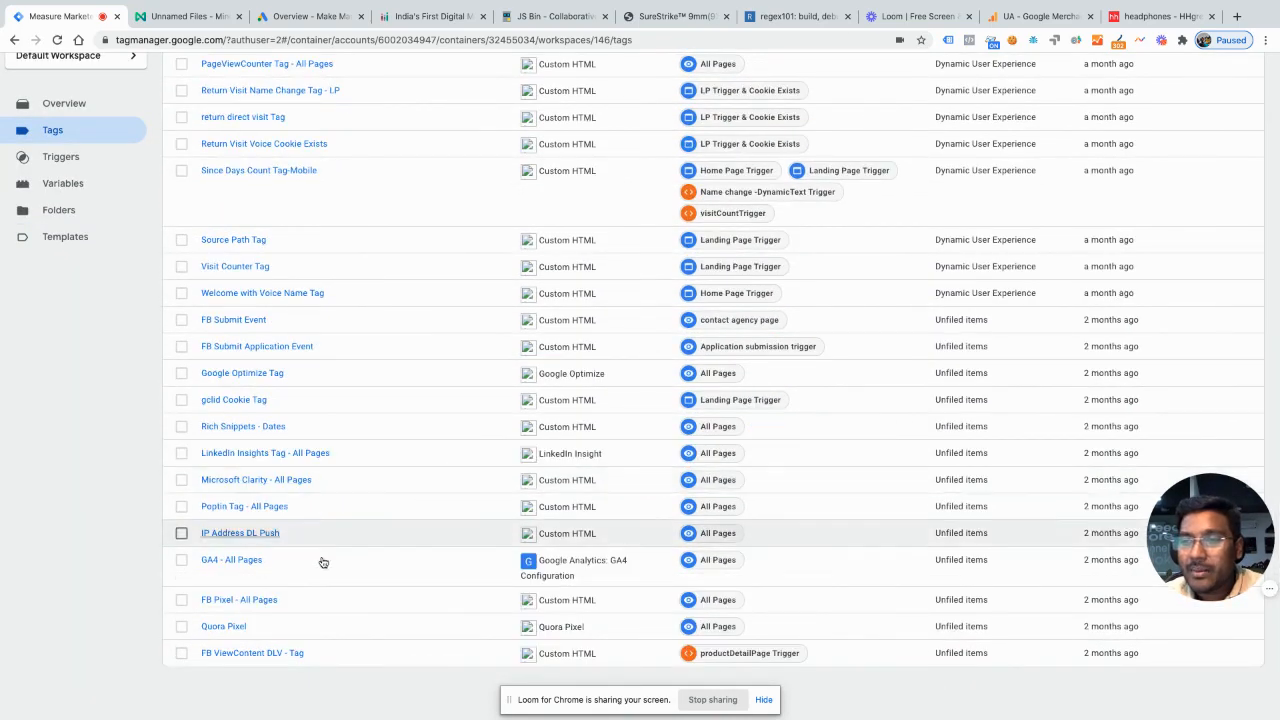
scroll(351, 551, up, 6)
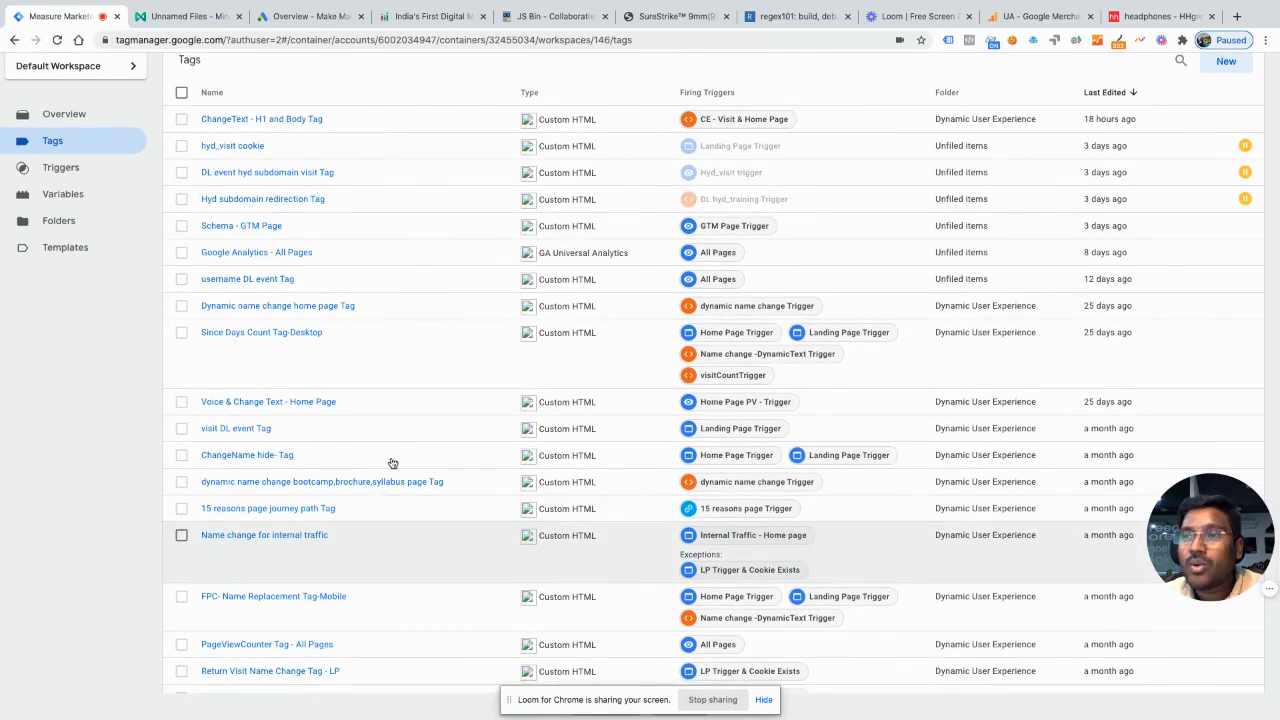
scroll(355, 428, up, 1)
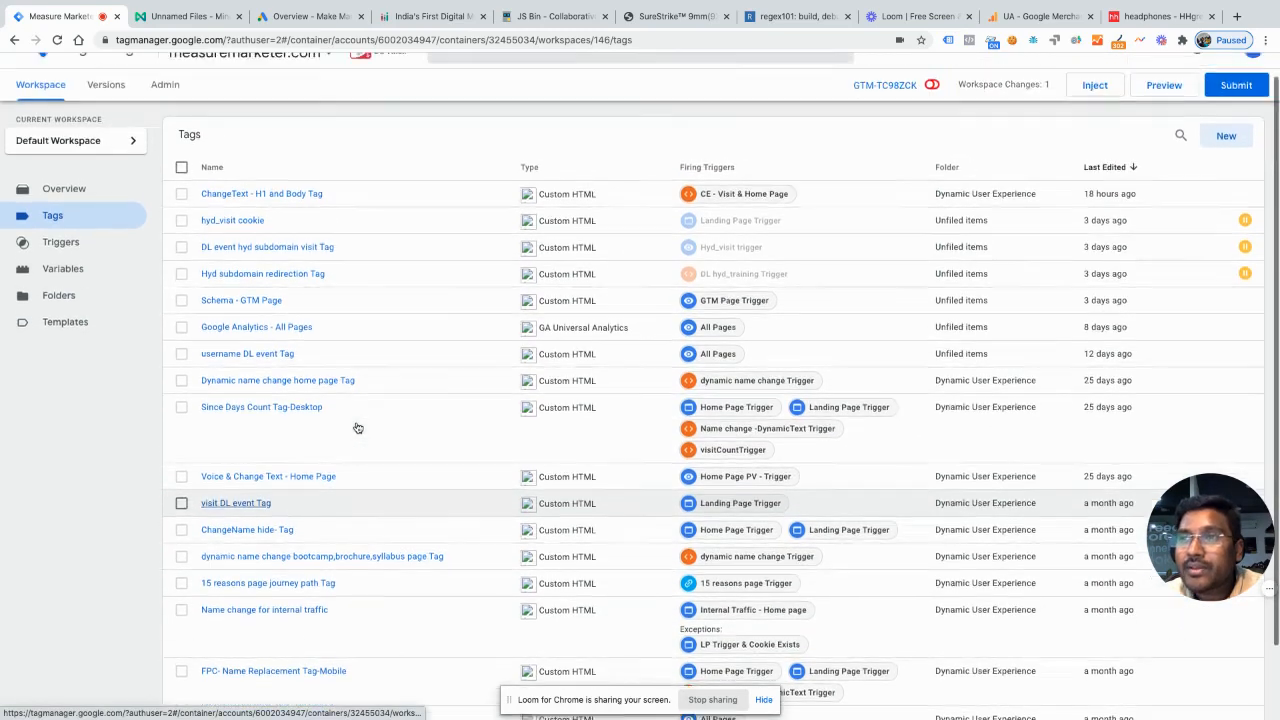
click(267, 340)
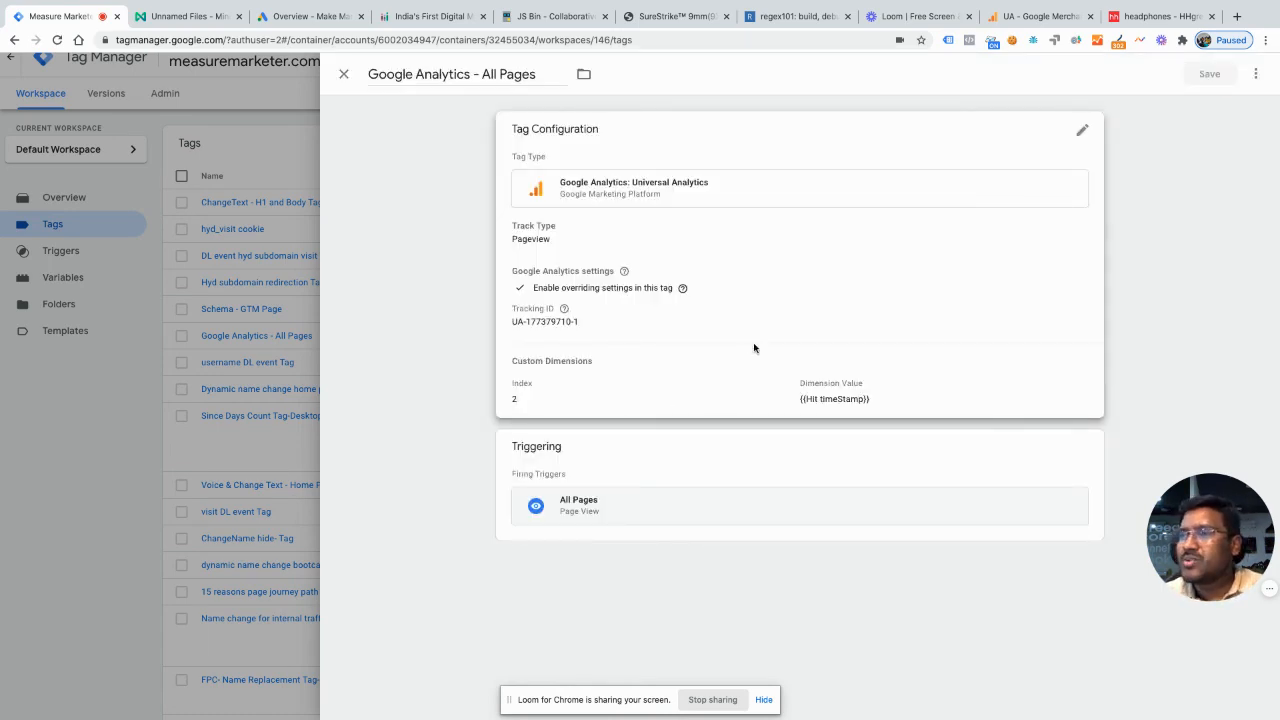
click(755, 349)
scroll(684, 445, down, 3)
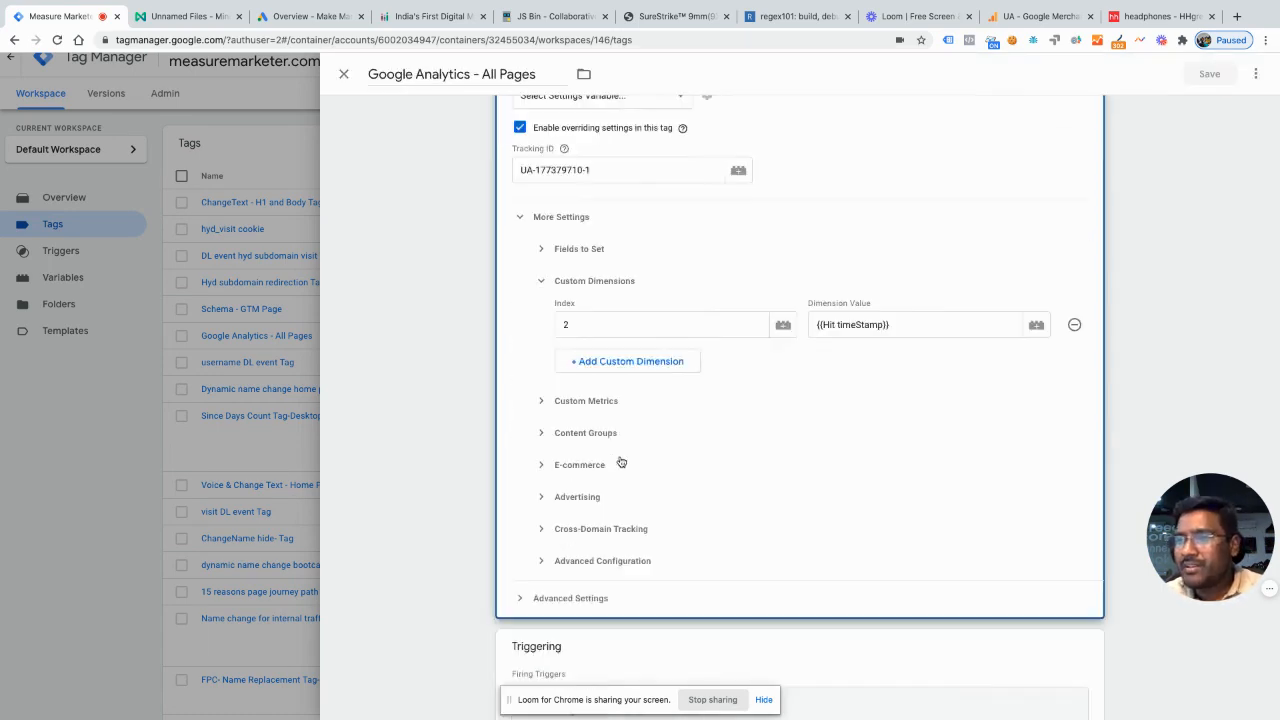
Step: Add a field named page to the tag's Fields to Set
click(574, 252)
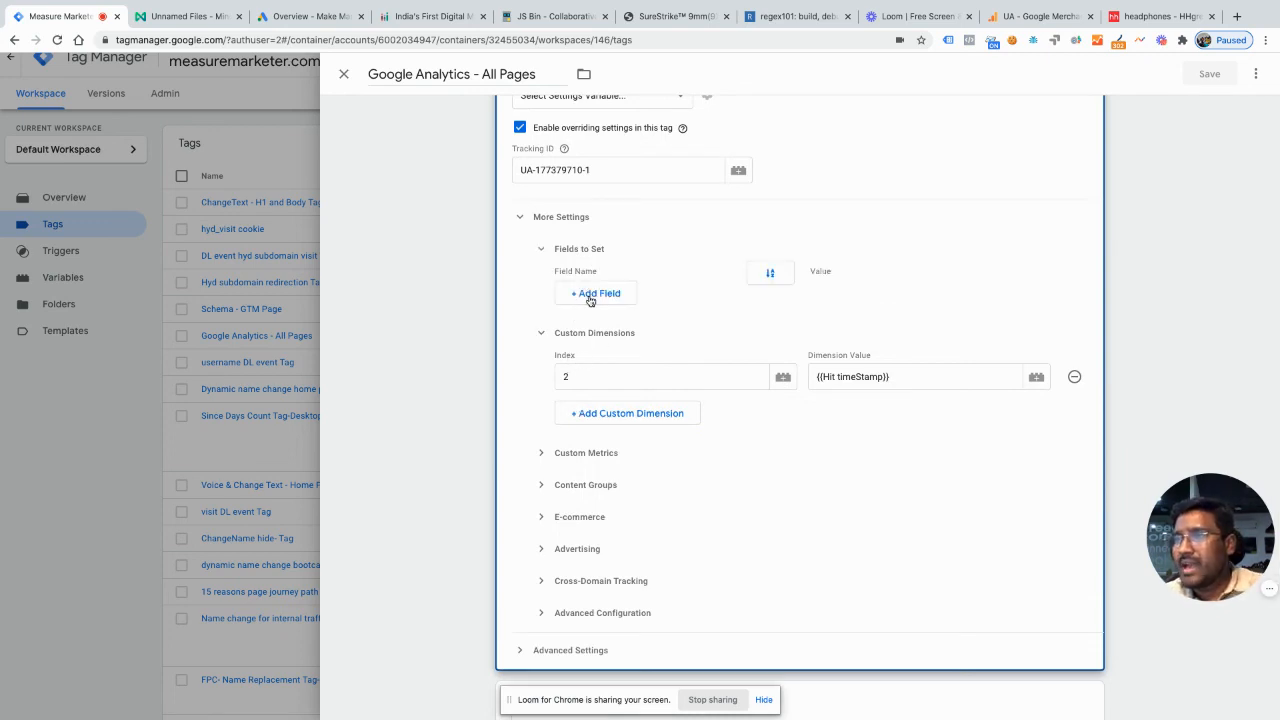
click(595, 293)
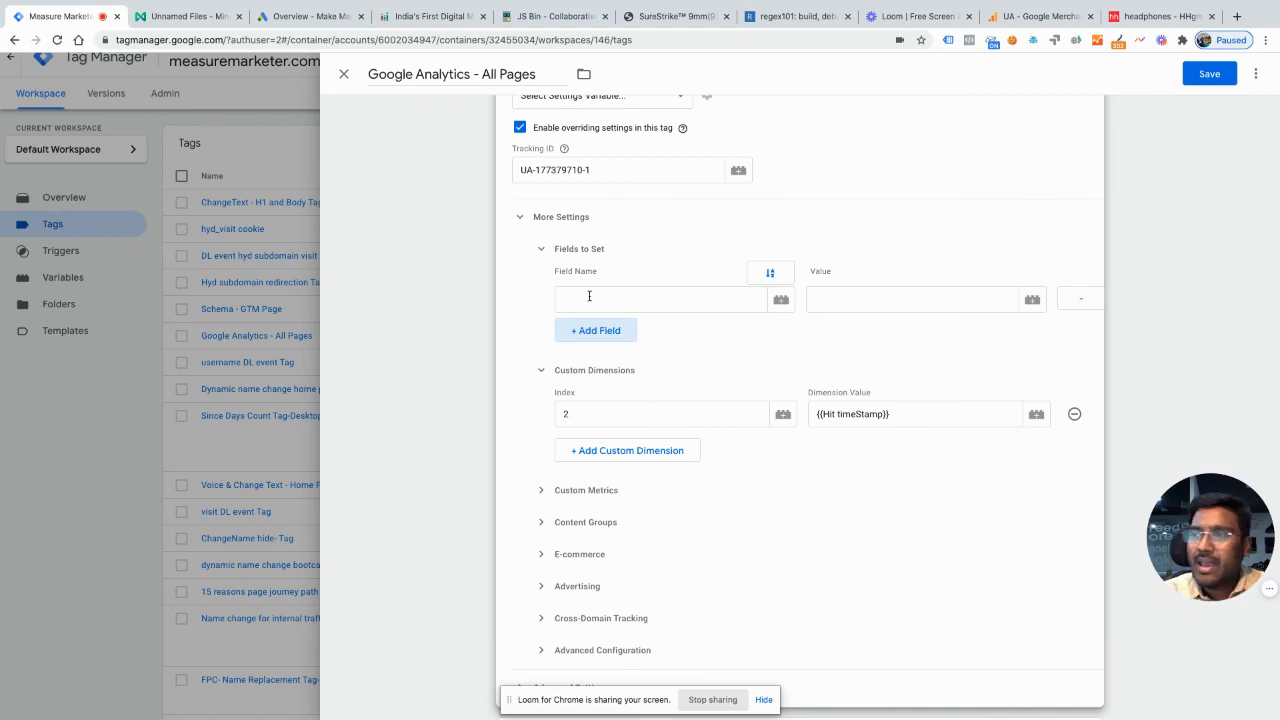
click(589, 296)
text(page)
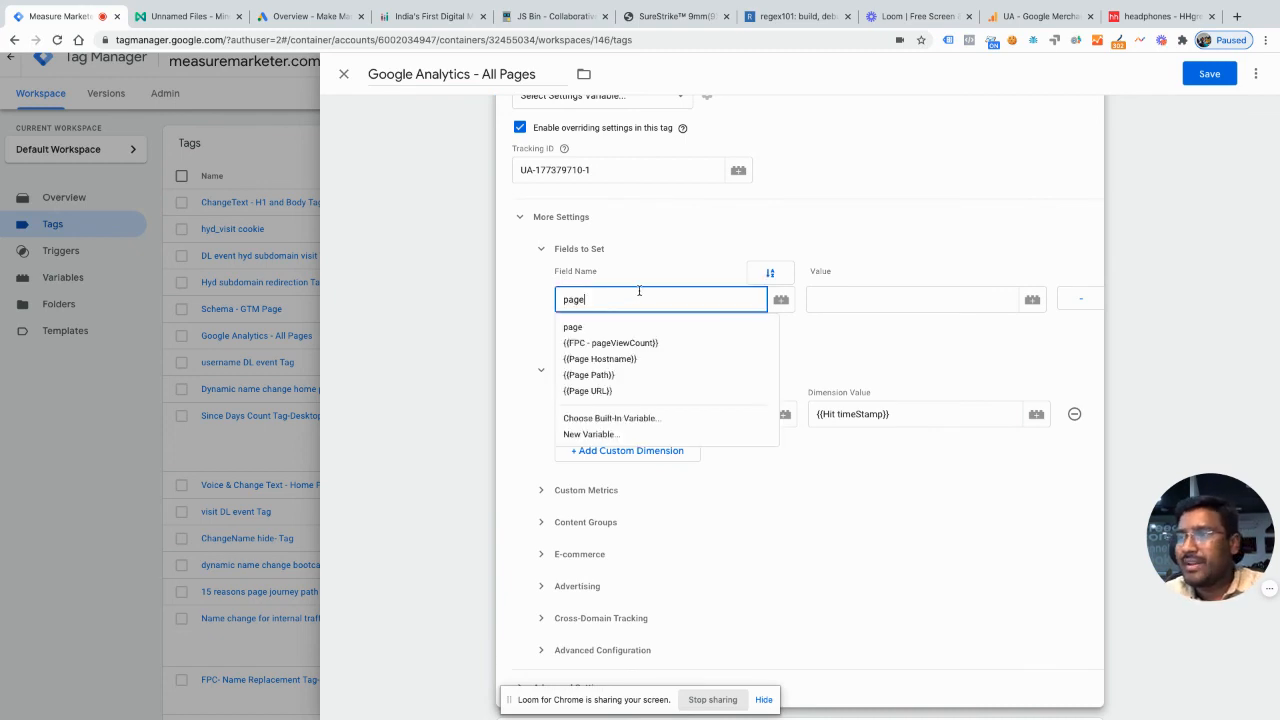
click(590, 328)
Step: Set the page field's value to the {{Site Search QP Change}} variable
click(898, 296)
text({{site)
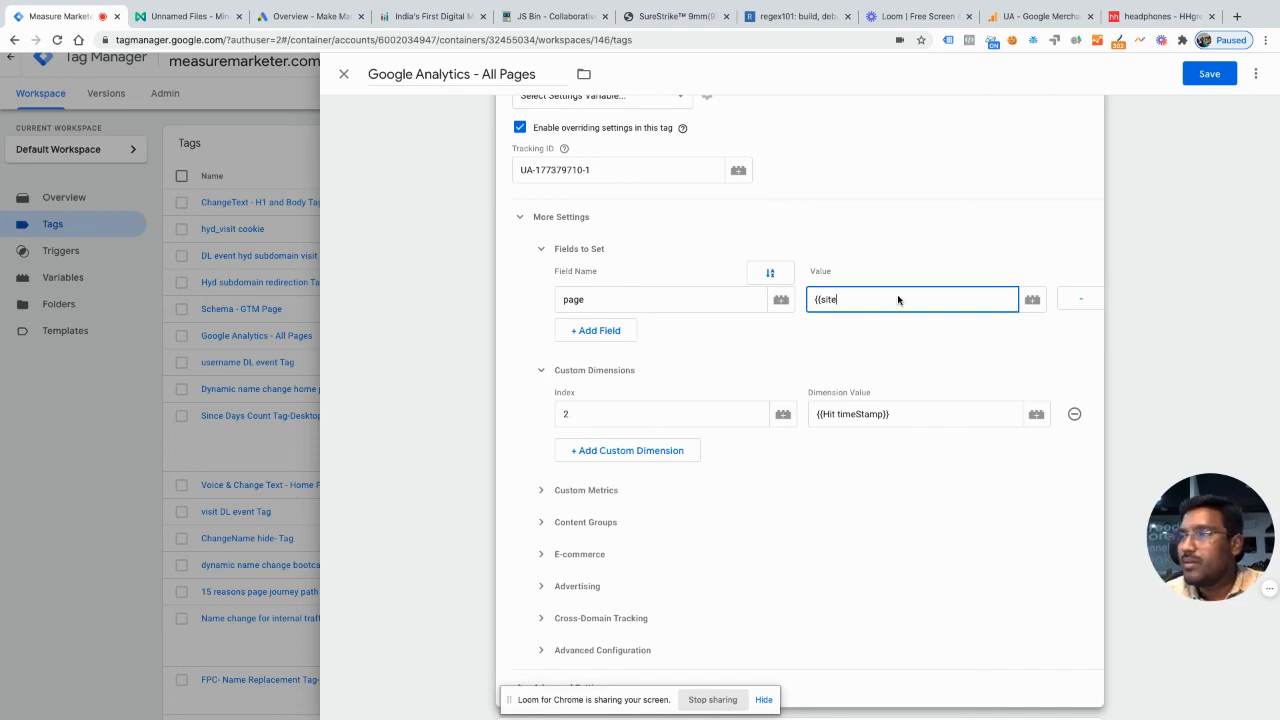
scroll(897, 299, up, 2)
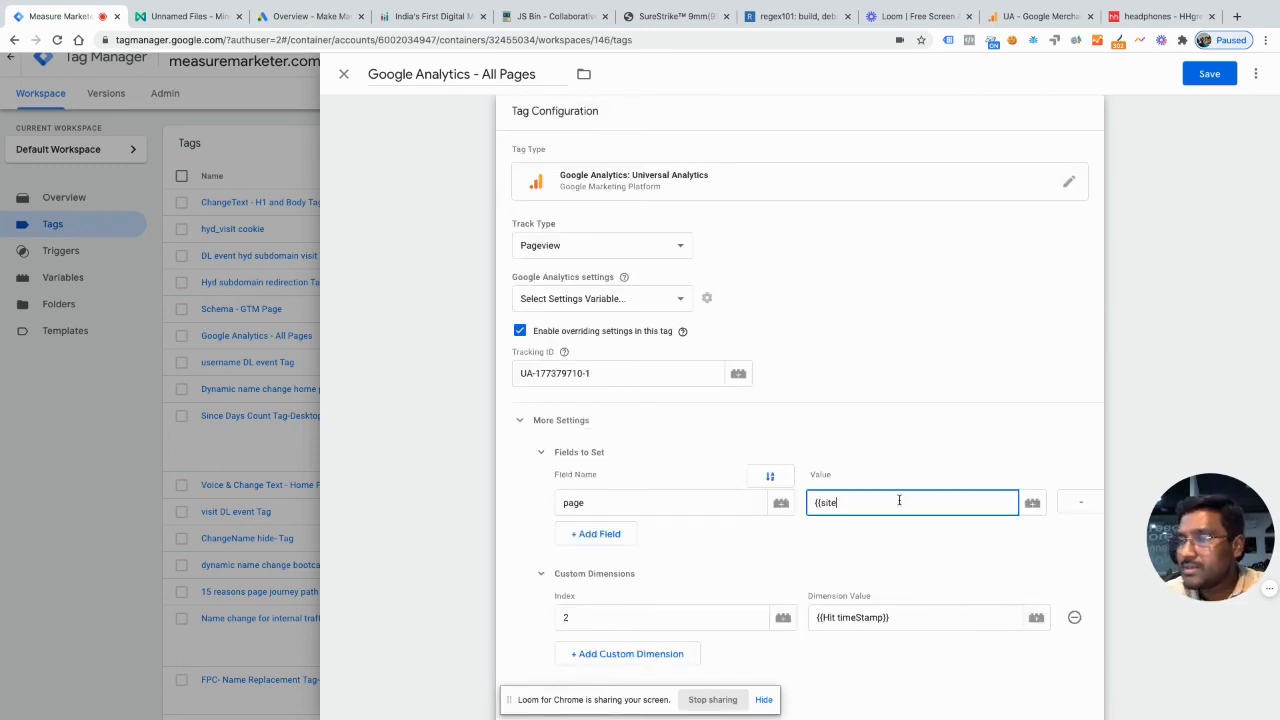
click(1035, 507)
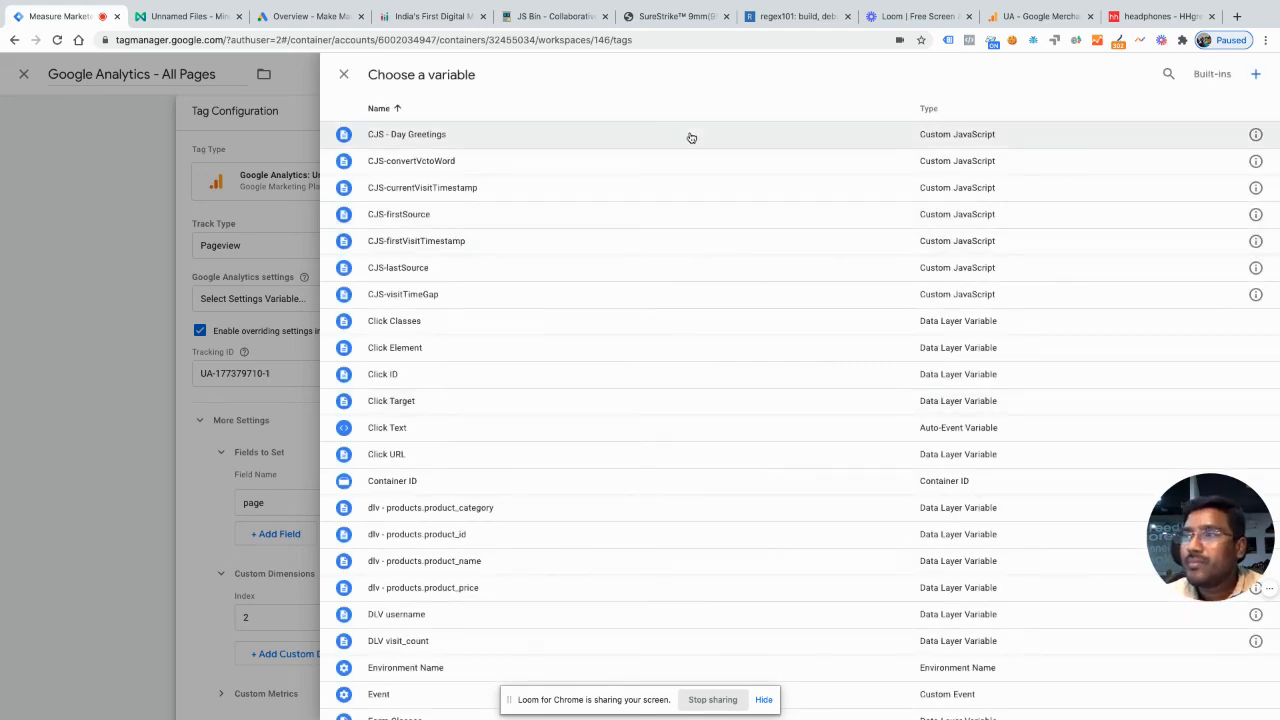
scroll(758, 545, down, 10)
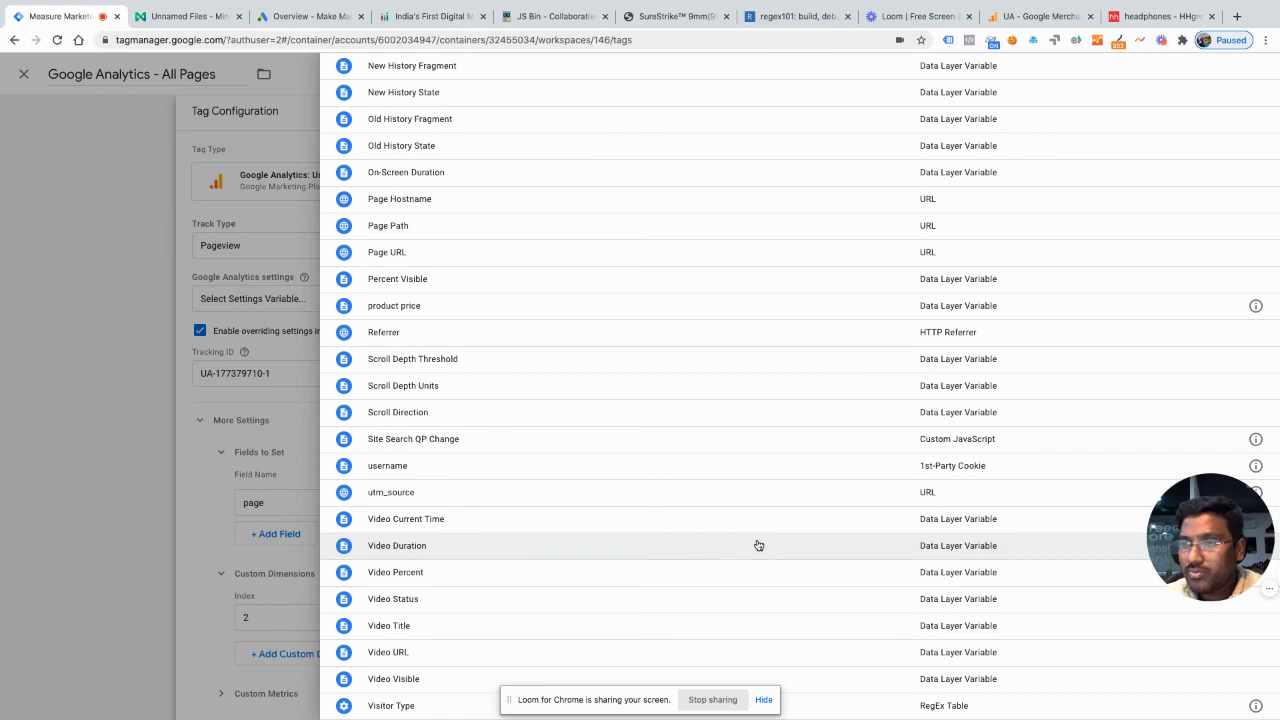
click(595, 444)
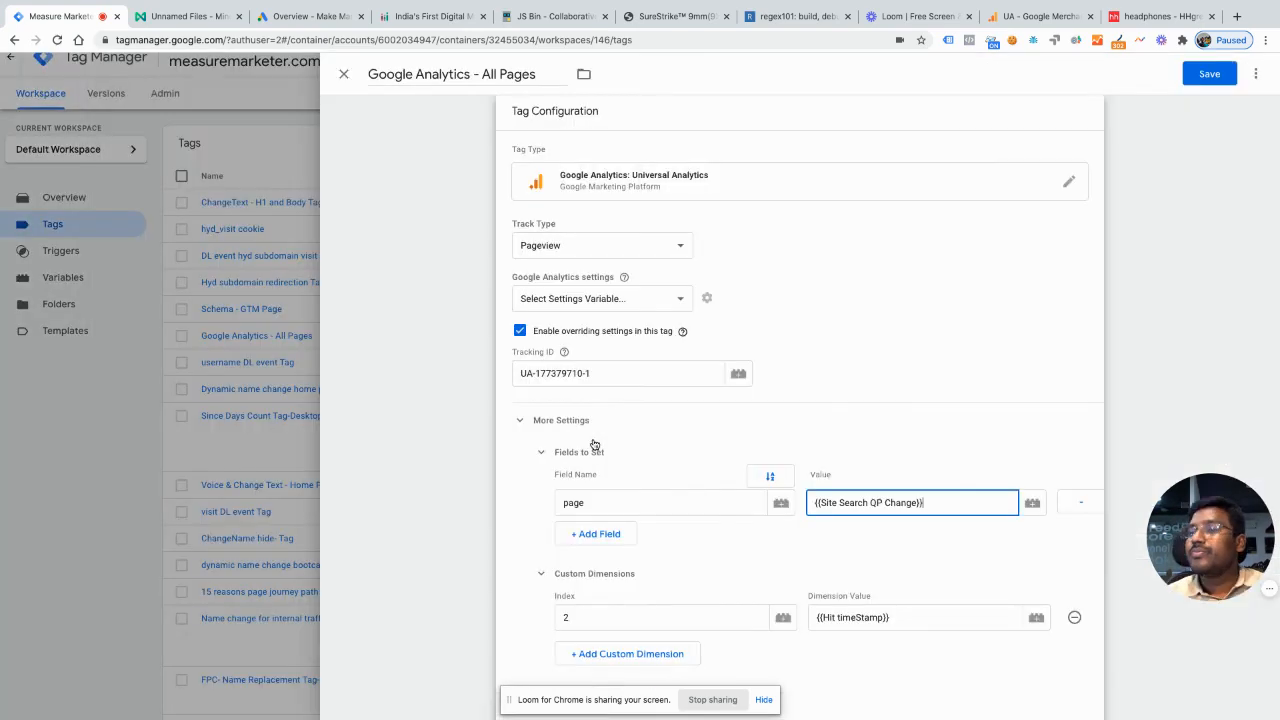
scroll(760, 537, down, 3)
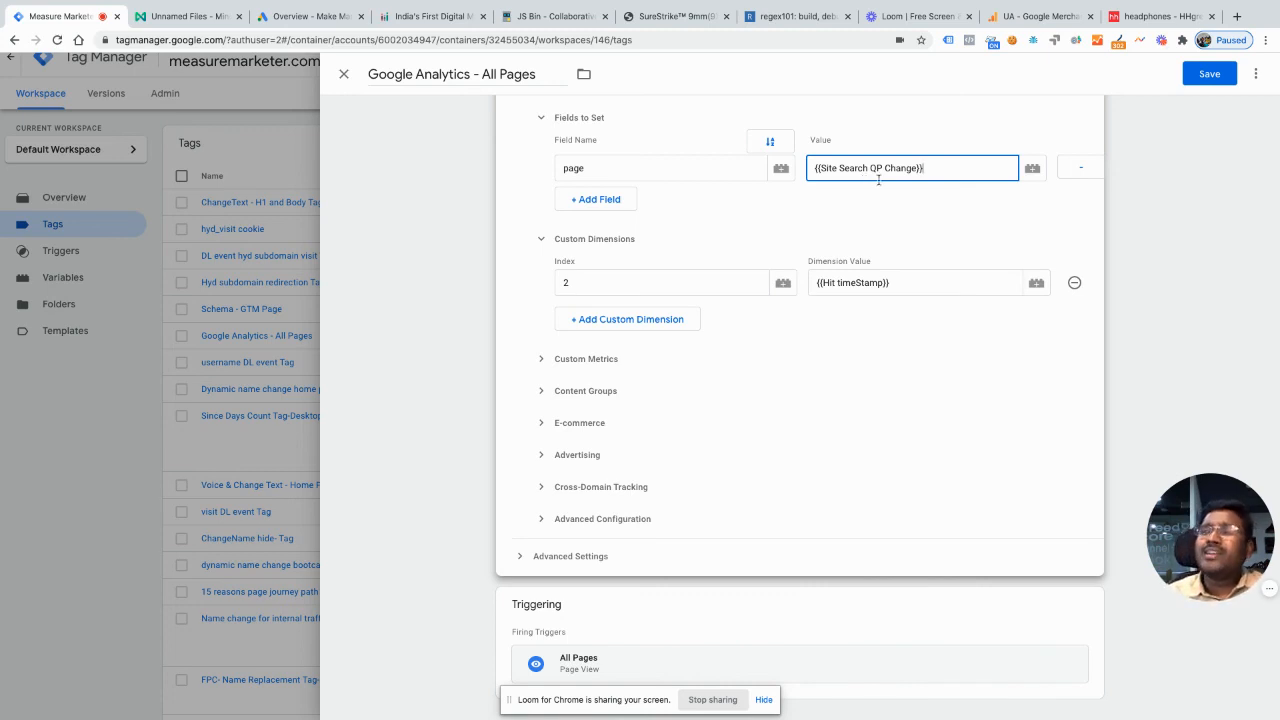
Step: Switch to the Site Search Search Pages report in Google Analytics
click(1037, 18)
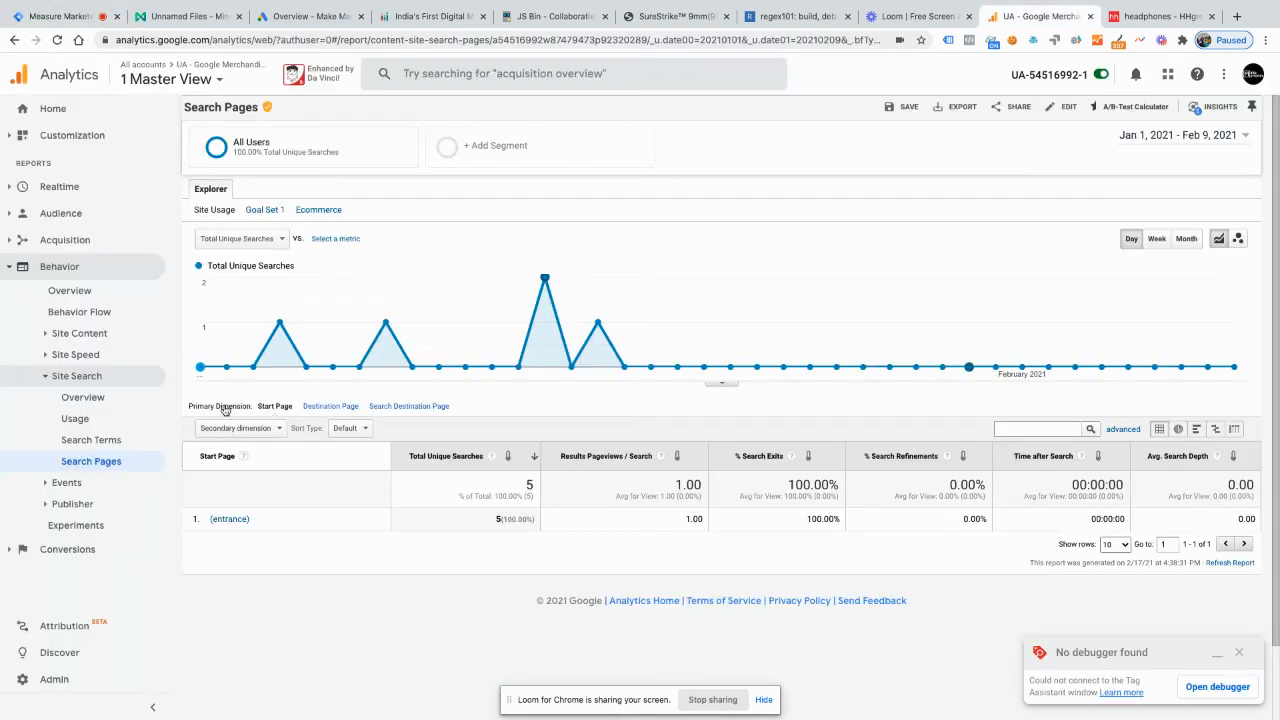